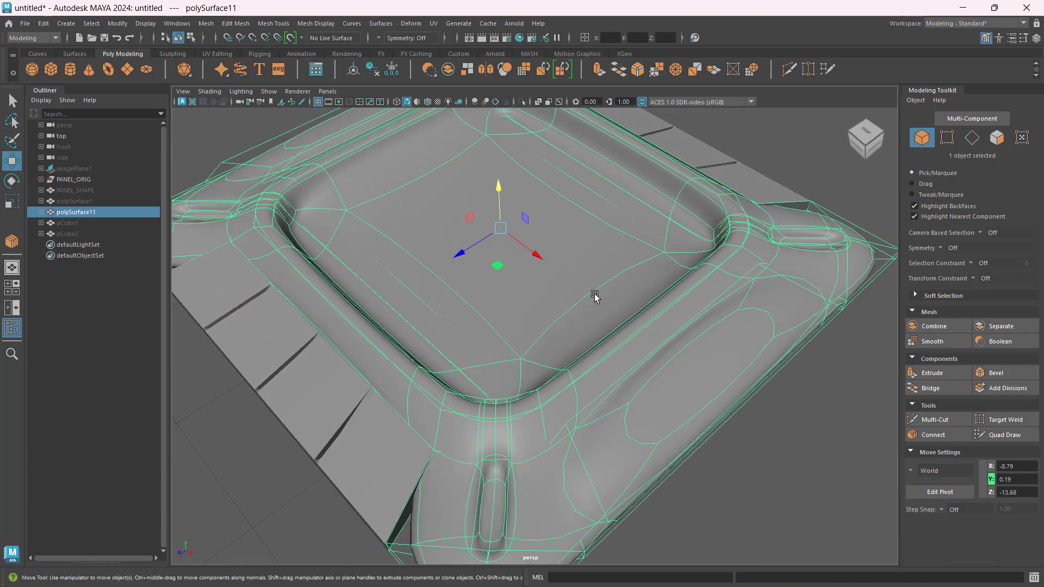
- Turn off smooth mesh preview on the square frame panel to show its unsmoothed cage
scroll(595, 294, down, 2)
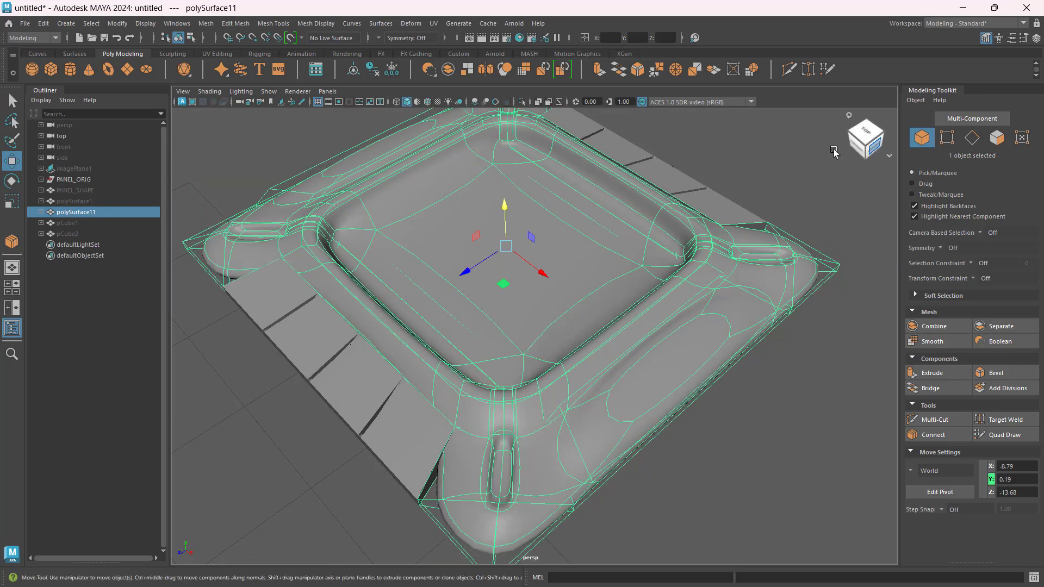
key(1)
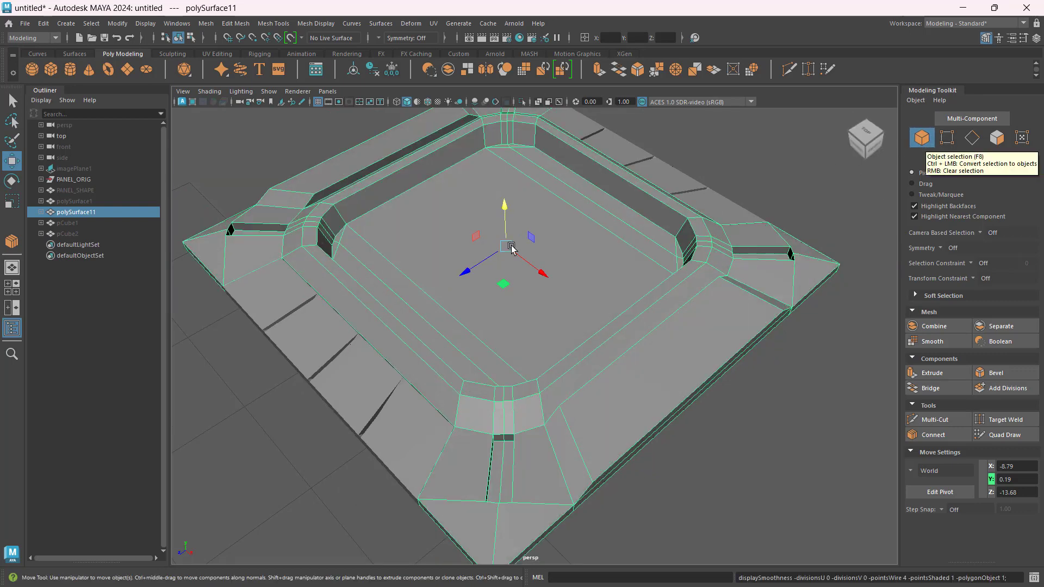
mouse_move(539, 267)
alt+mouse_down()
mouse_move(562, 246)
mouse_move(544, 261)
alt+mouse_up()
scroll(615, 294, up, 6)
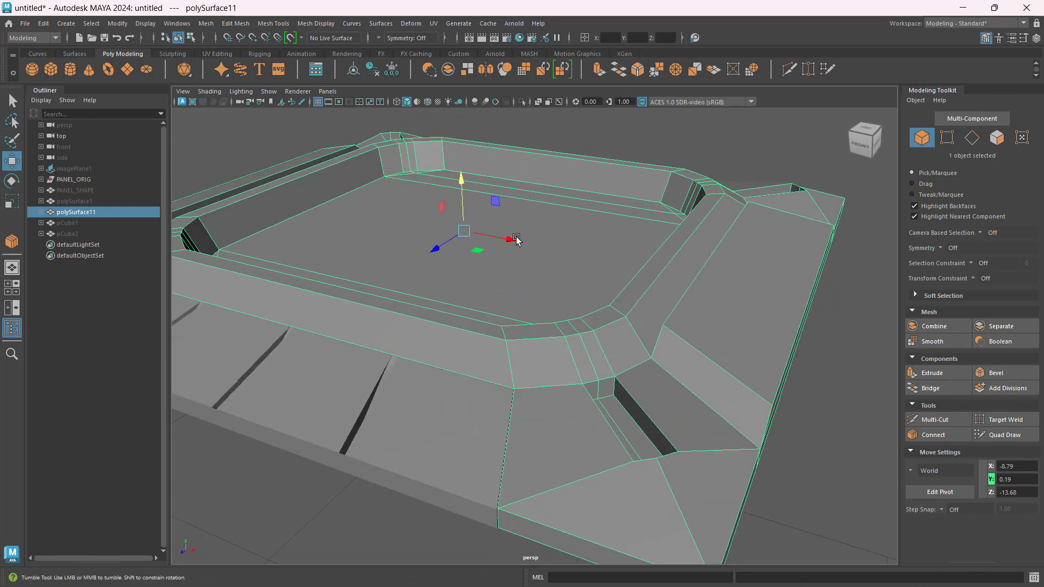
- Connect the ring of vertical edges around the recess's inner wall with 2 segments and a pinch of 1.25
click(973, 138)
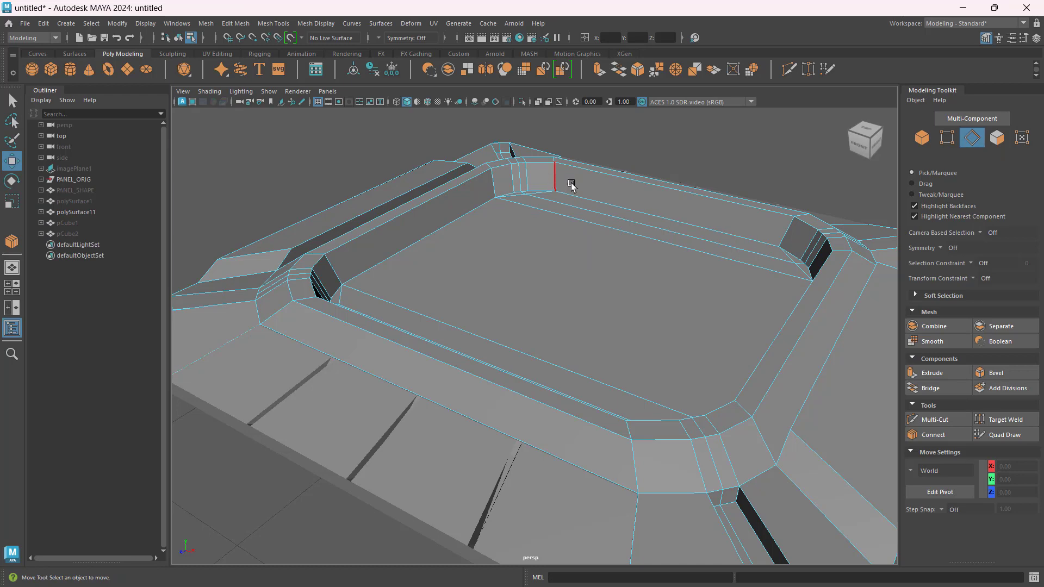
scroll(563, 206, up, 5)
click(549, 178)
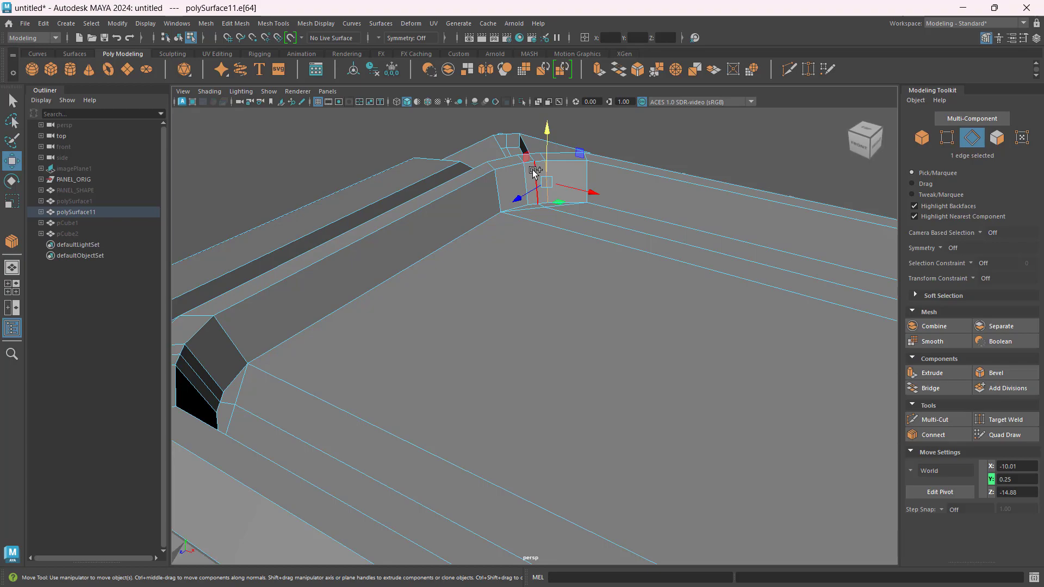
double_click(534, 173)
alt+drag(531, 170, 294, 257)
alt+drag(492, 244, 554, 249)
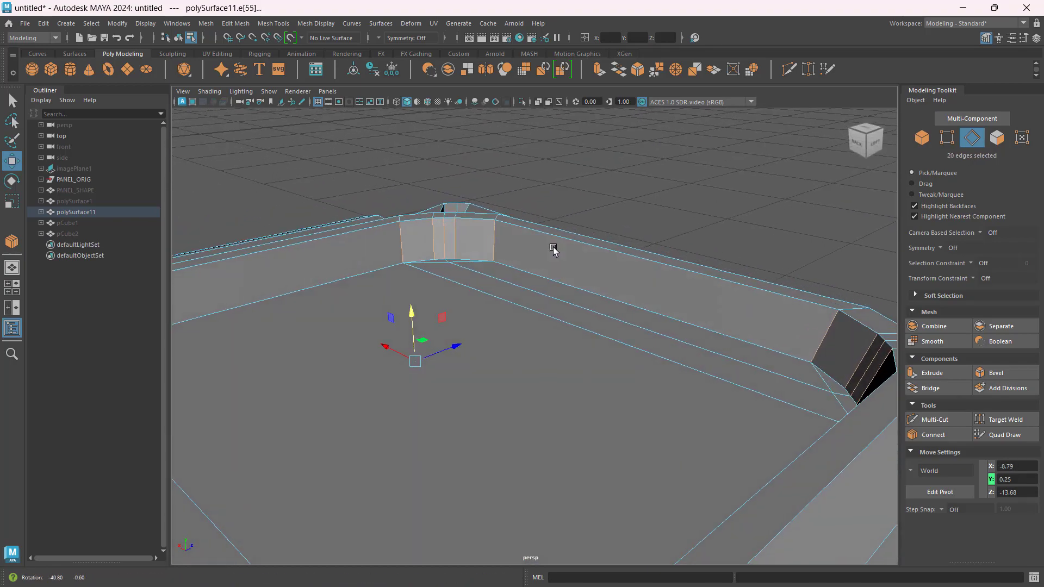
click(933, 434)
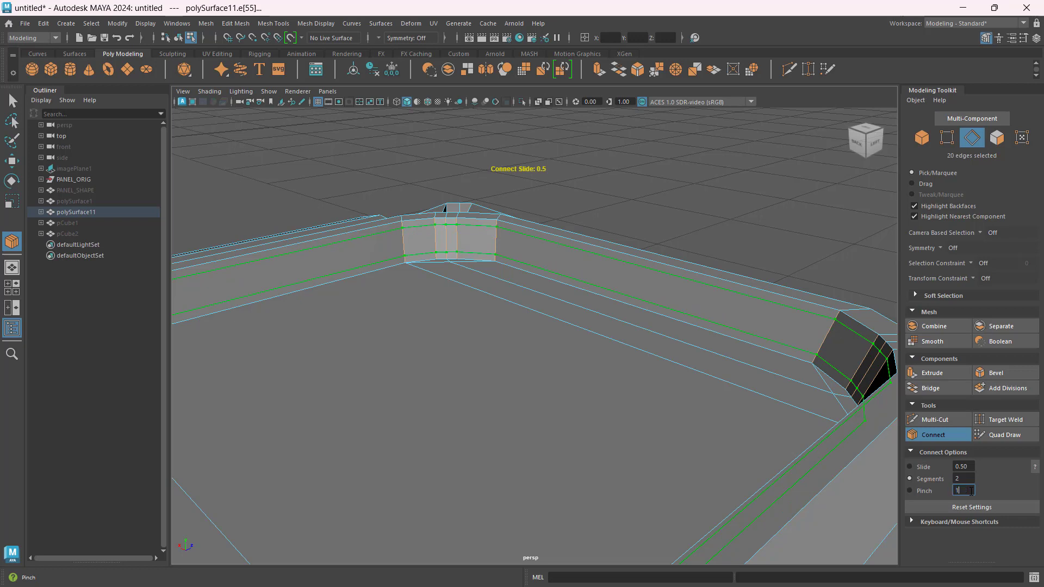
key(Return)
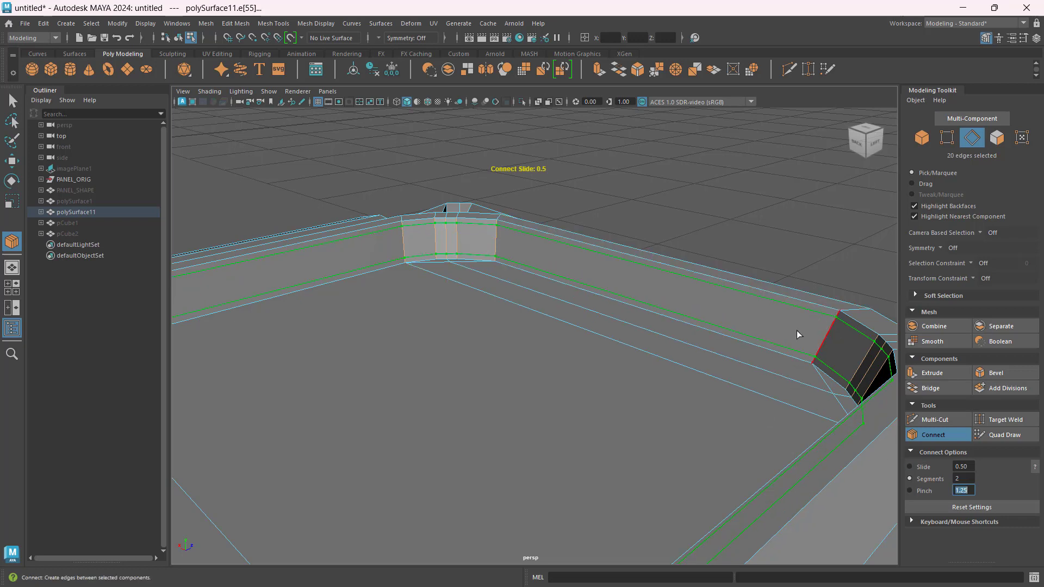
alt+middle_drag(797, 331, 719, 316)
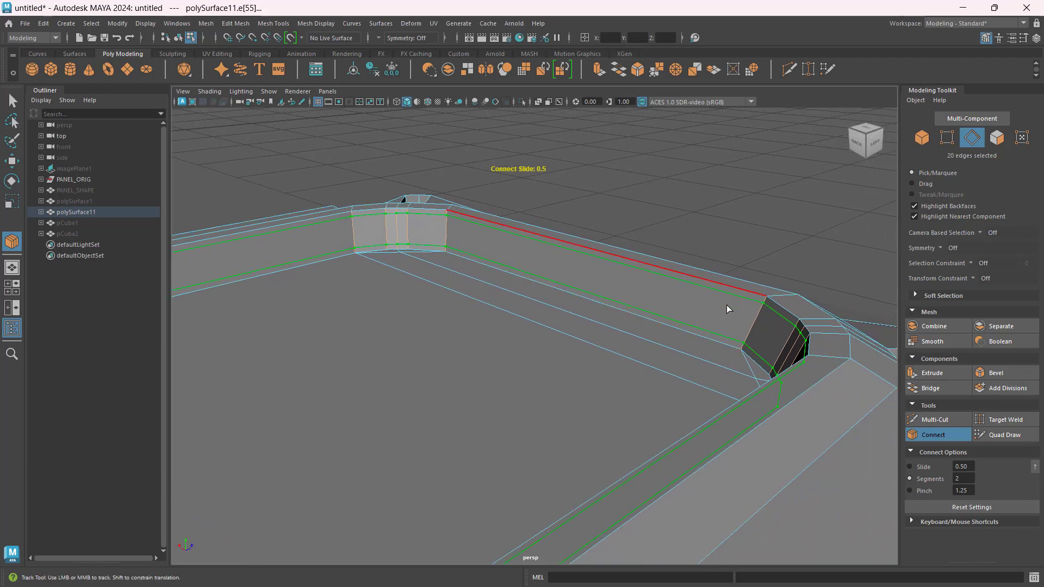
scroll(720, 291, up, 2)
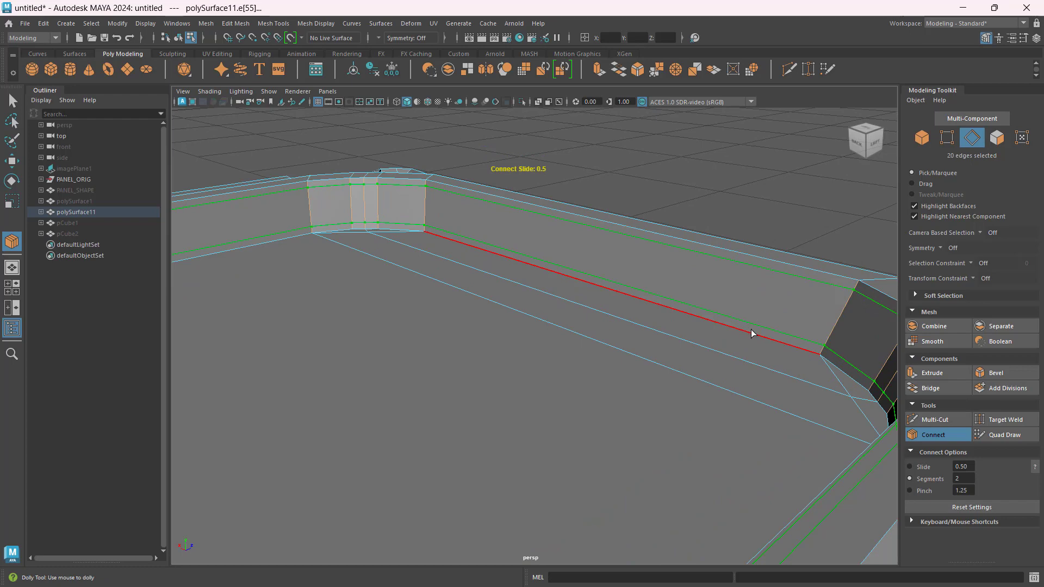
scroll(751, 337, down, 3)
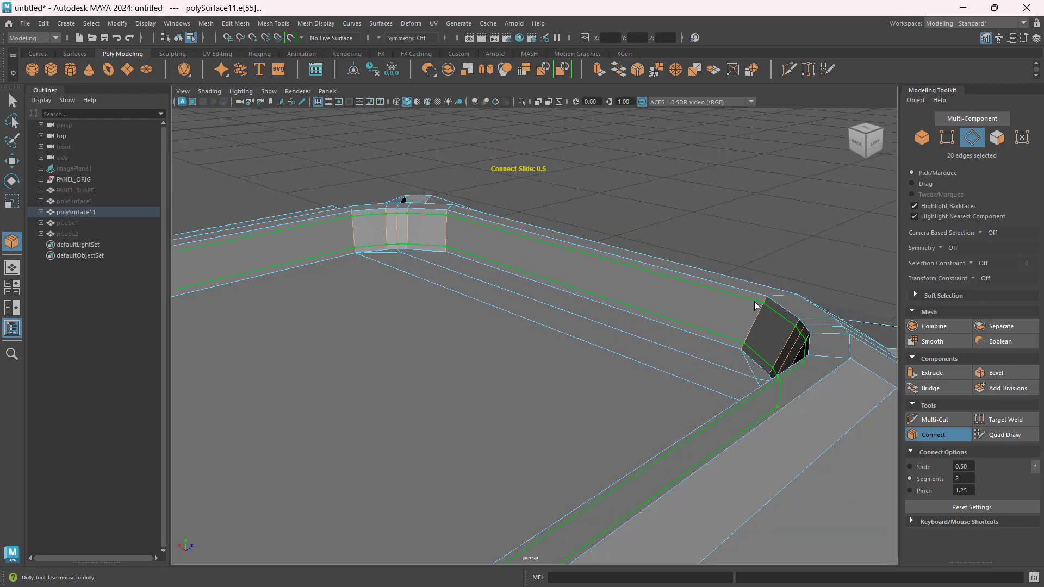
click(934, 435)
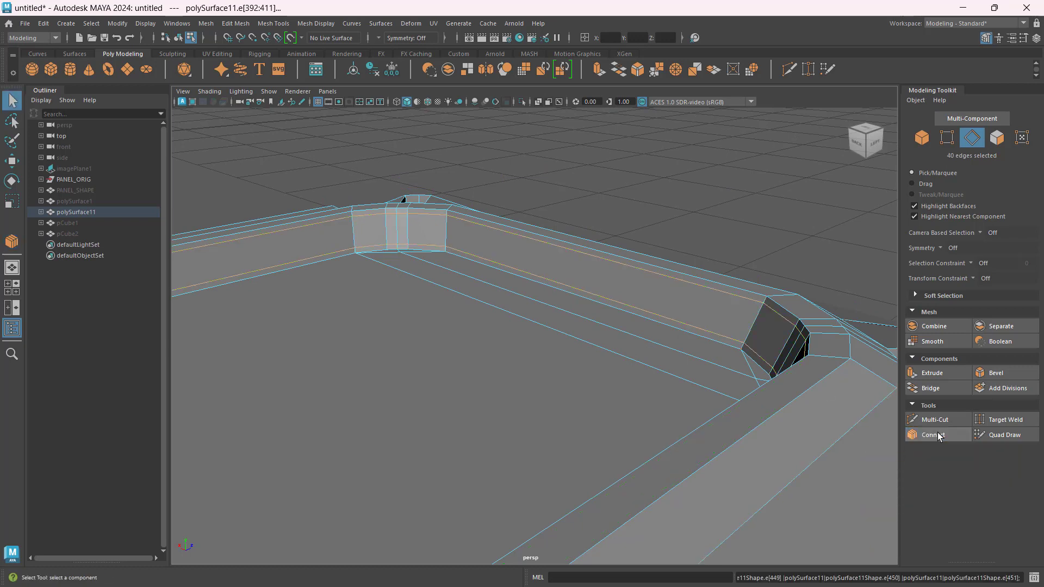
- Return to object selection and inspect the recess's inner wall and corners in smooth mesh preview
click(922, 139)
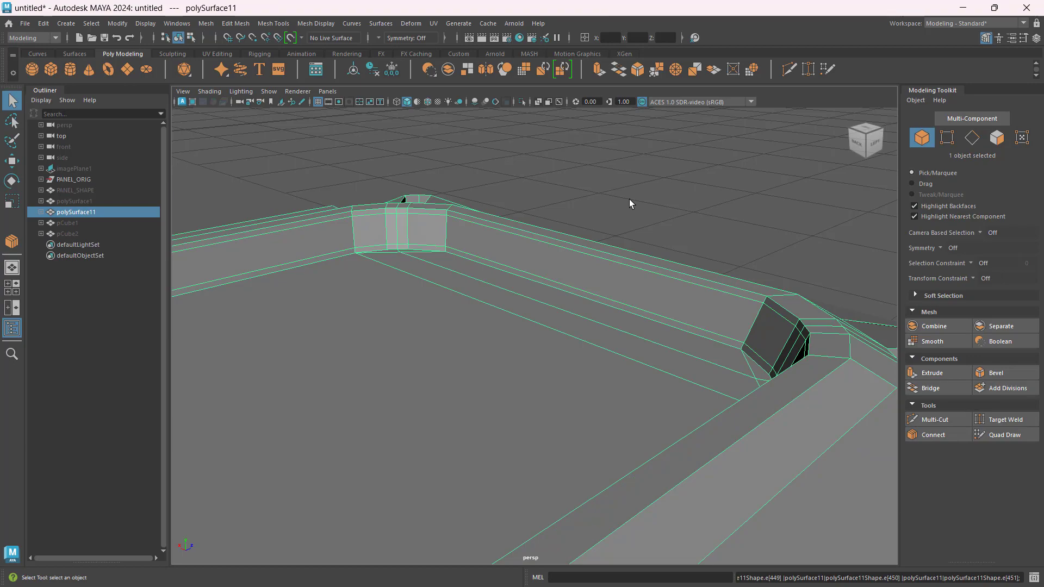
key(3)
alt+drag(694, 343, 695, 405)
alt+drag(808, 301, 754, 293)
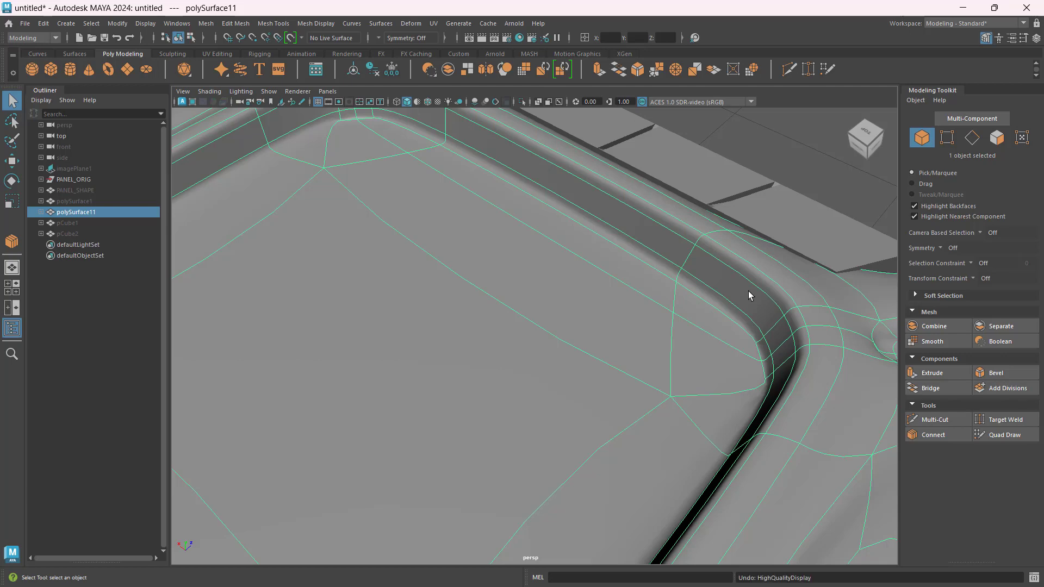
- Undo and redo the inner wall's edge connection to compare the smoothed recess without and with its support loops
key(F10)
key(3)
alt+drag(749, 291, 676, 342)
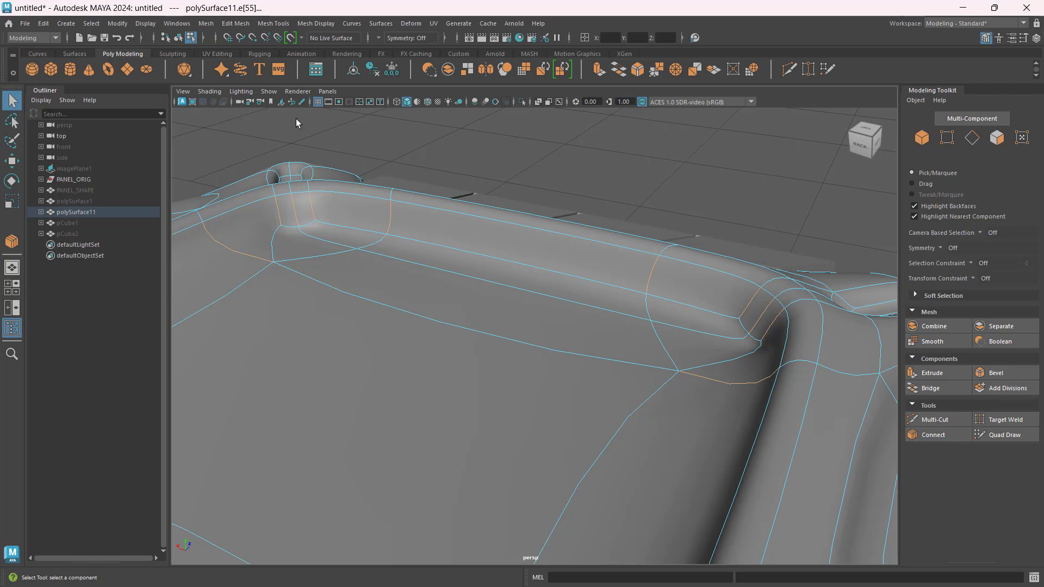
click(131, 40)
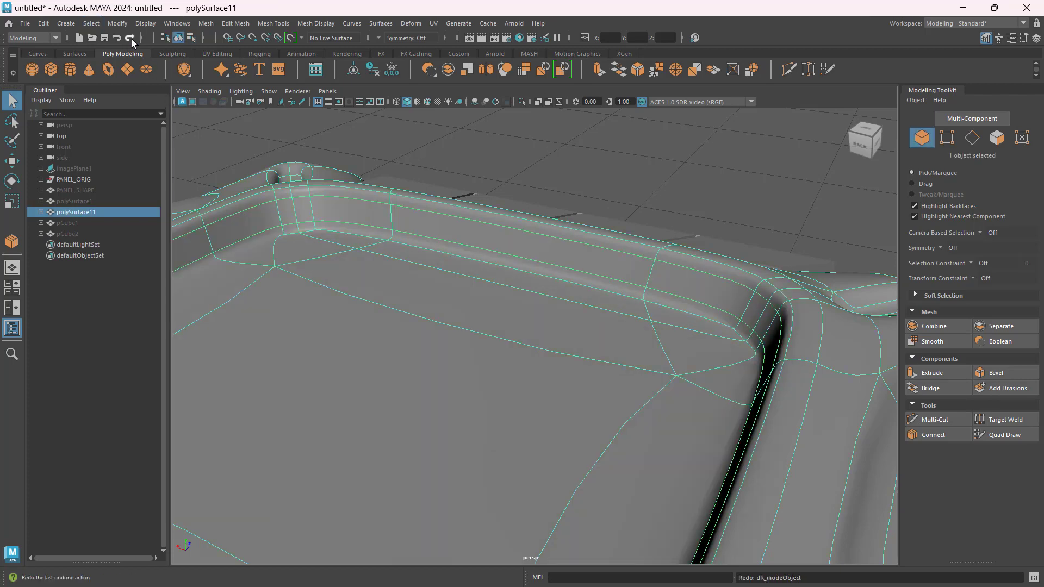
alt+drag(765, 233, 652, 240)
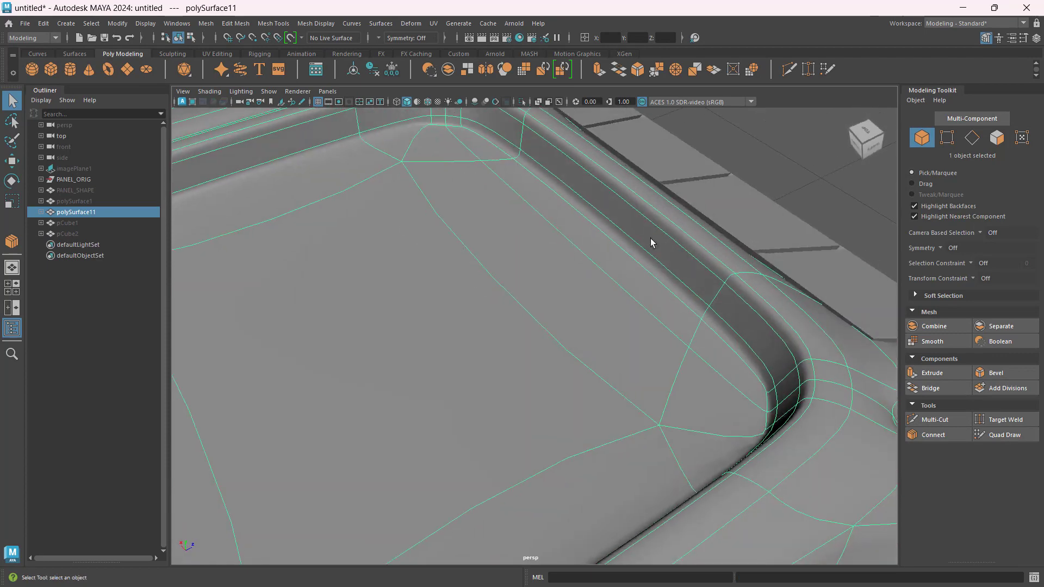
- Turn off smooth preview and connect the edge ring across the rim's flat top with 2 segments and a 1.25 pinch
click(973, 139)
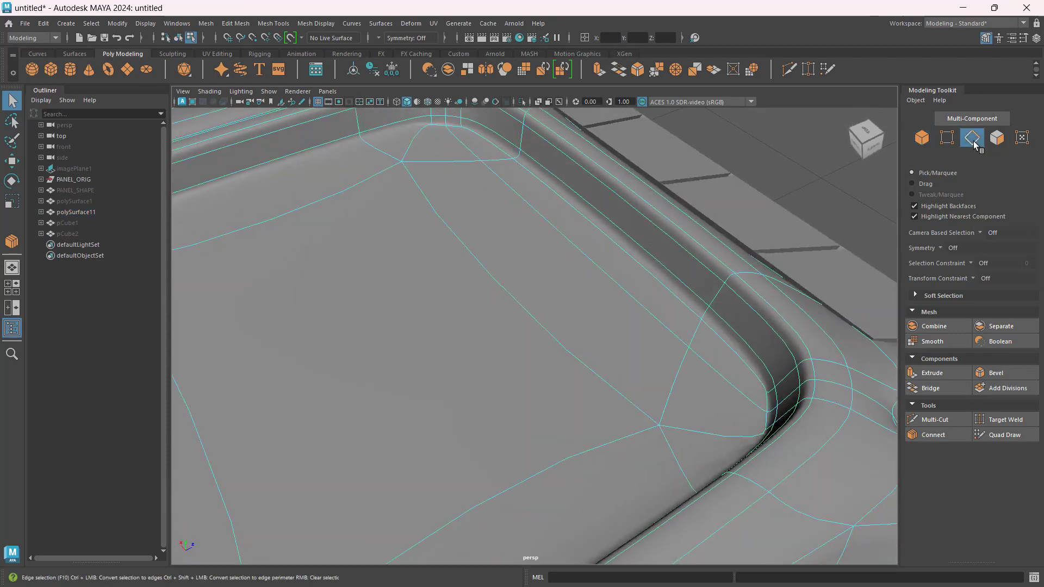
key(1)
alt+drag(683, 326, 726, 272)
click(730, 266)
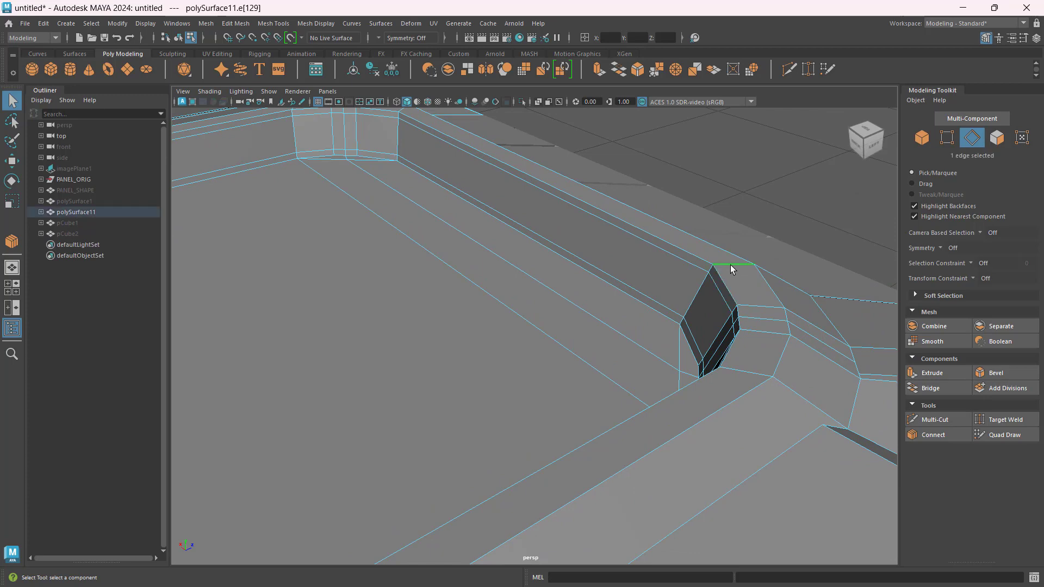
double_click(760, 309)
click(935, 435)
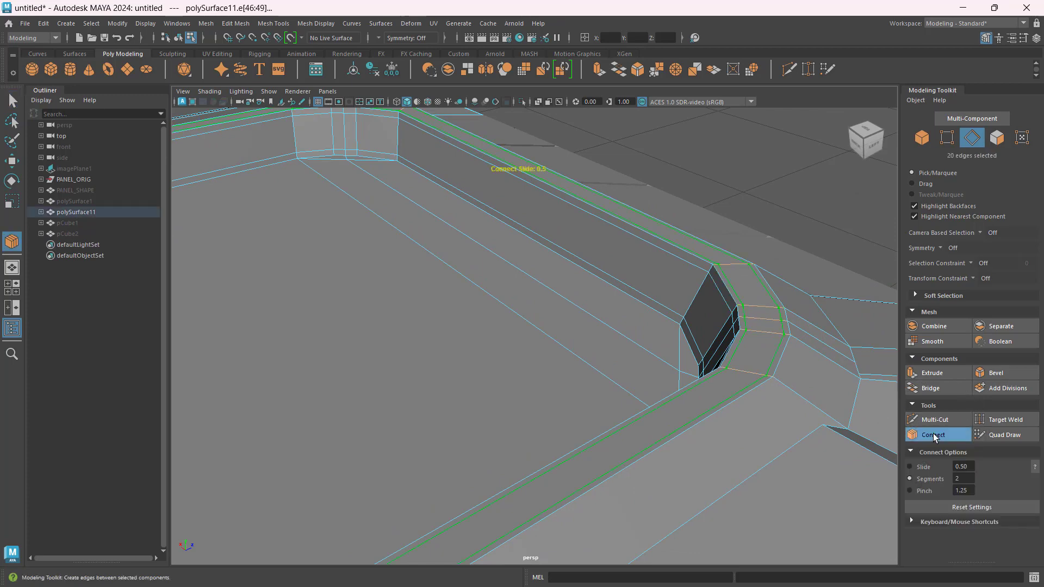
alt+drag(707, 354, 687, 415)
key(w)
- Connect the edge ring across the rim's outer sloped band with 2 segments and a pinch of 1.25
click(690, 424)
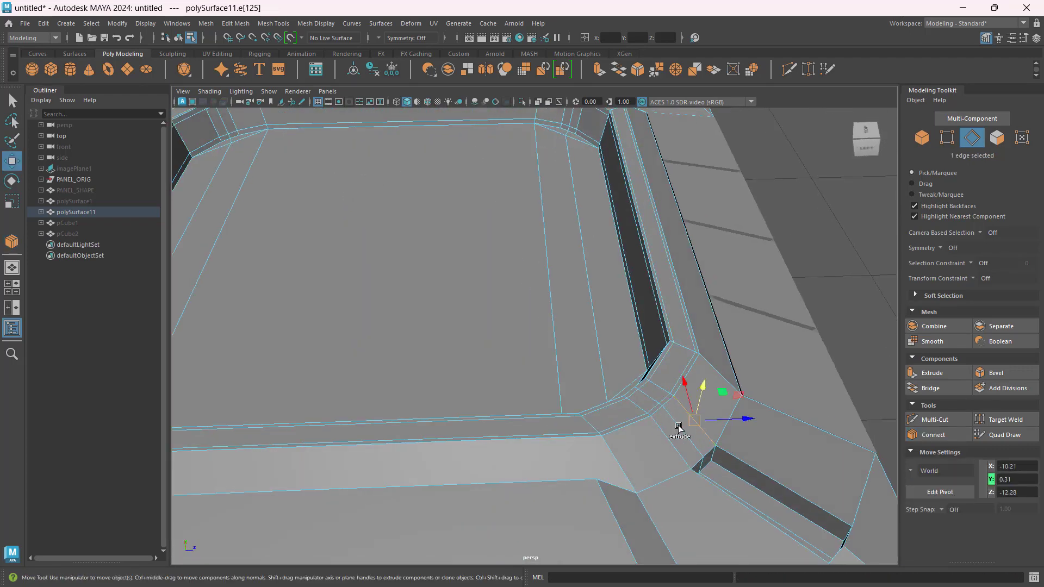
double_click(682, 424)
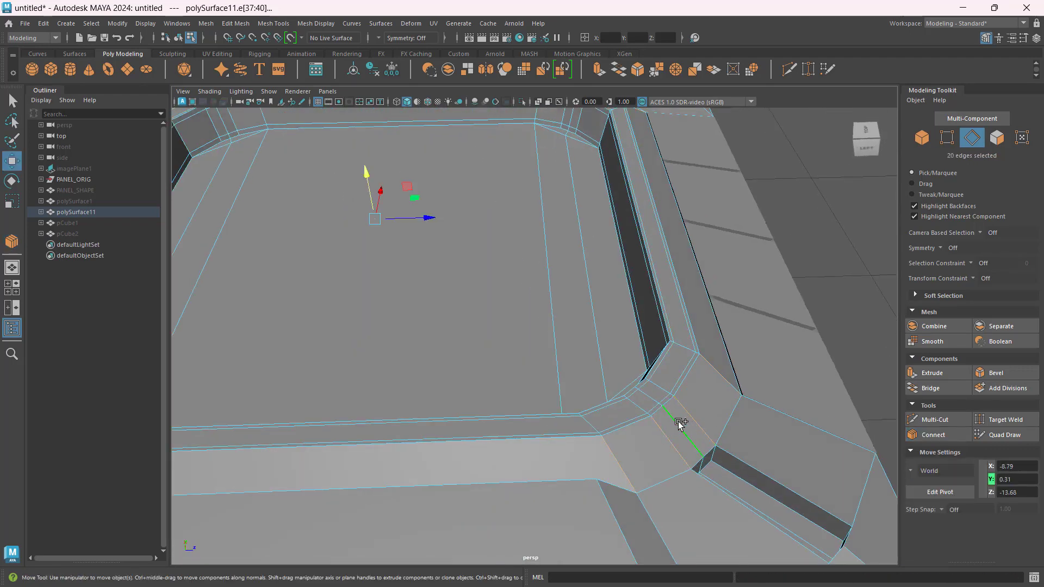
click(934, 436)
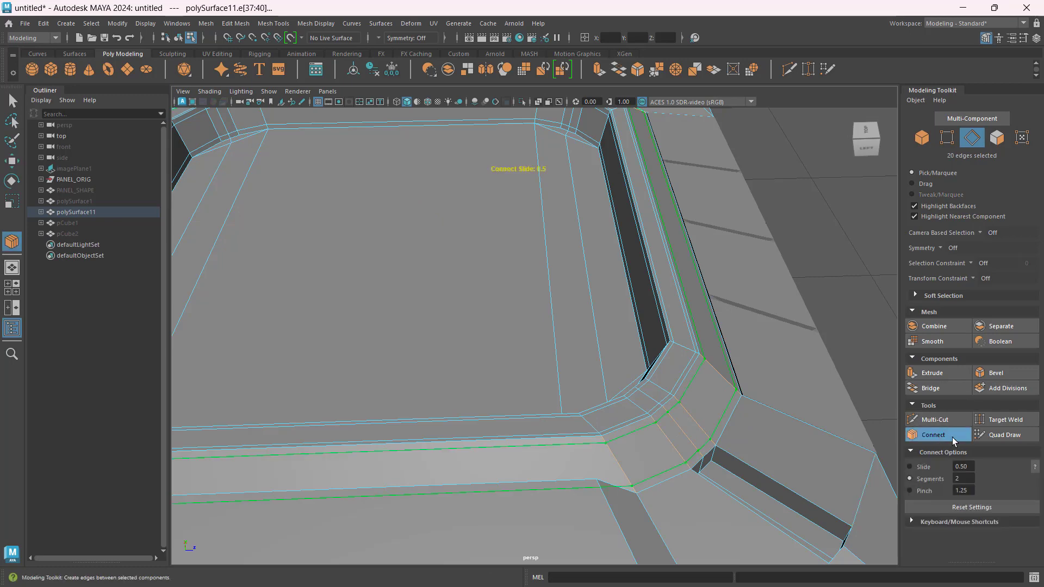
key(w)
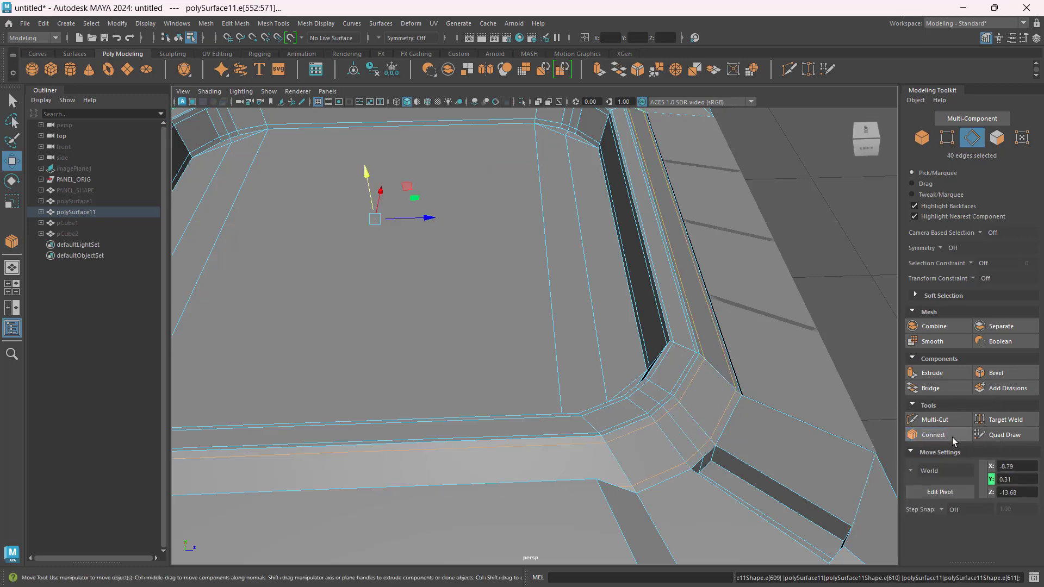
- Connect the crosswise edges of one outer side and its two slotted corners with two support segments
scroll(754, 320, down, 5)
alt+drag(716, 314, 610, 330)
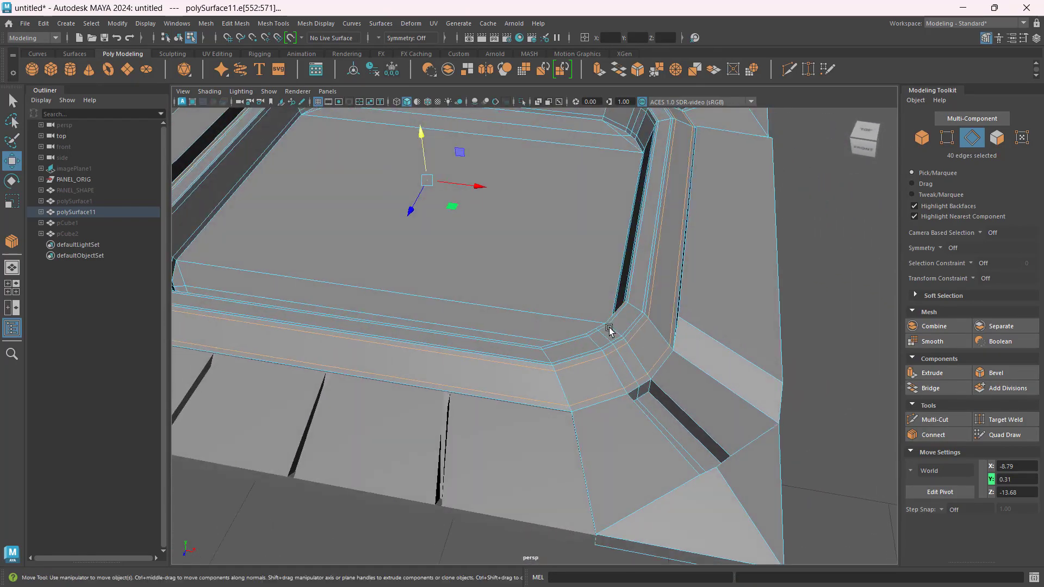
click(718, 348)
shift+click(703, 431)
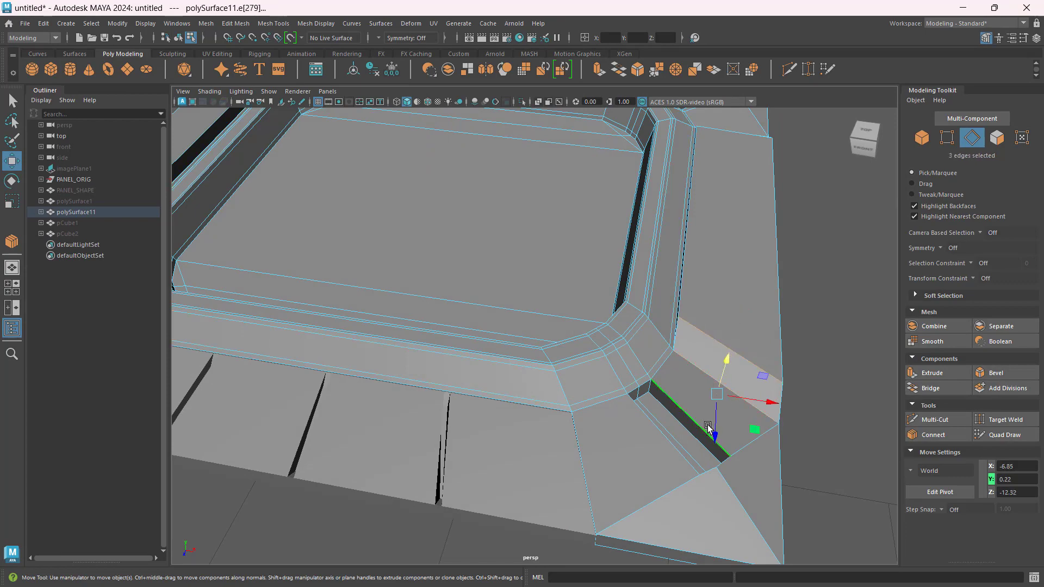
alt+drag(714, 417, 484, 324)
shift+double_click(381, 329)
shift+click(486, 325)
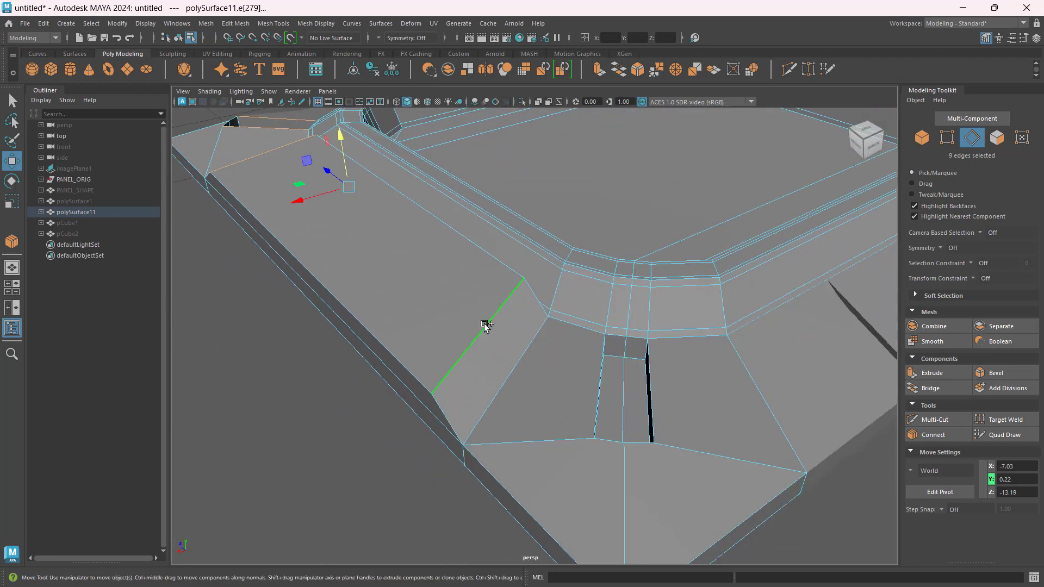
shift+double_click(517, 363)
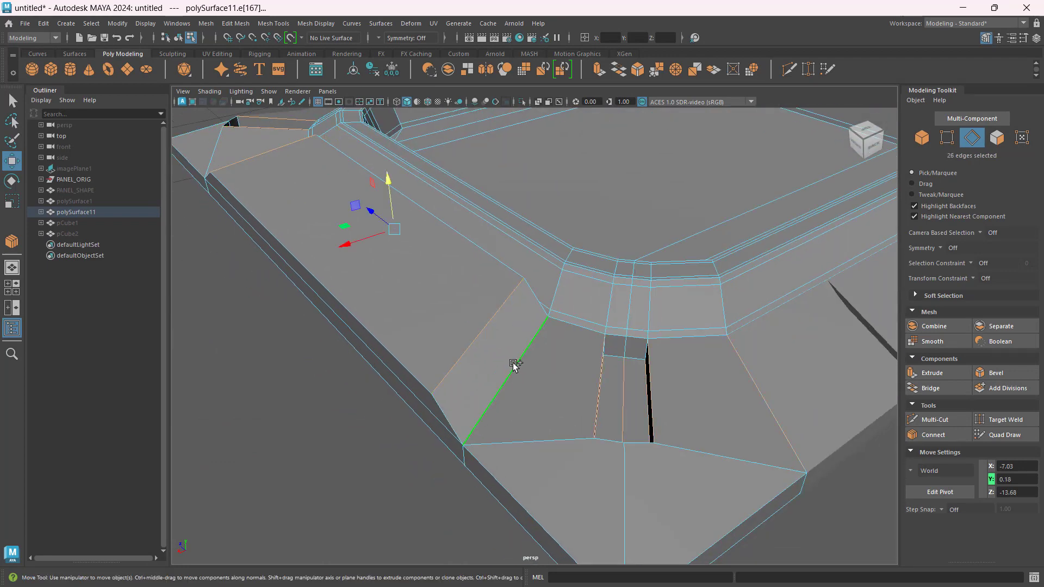
scroll(700, 392, down, 5)
alt+drag(499, 364, 676, 373)
click(934, 435)
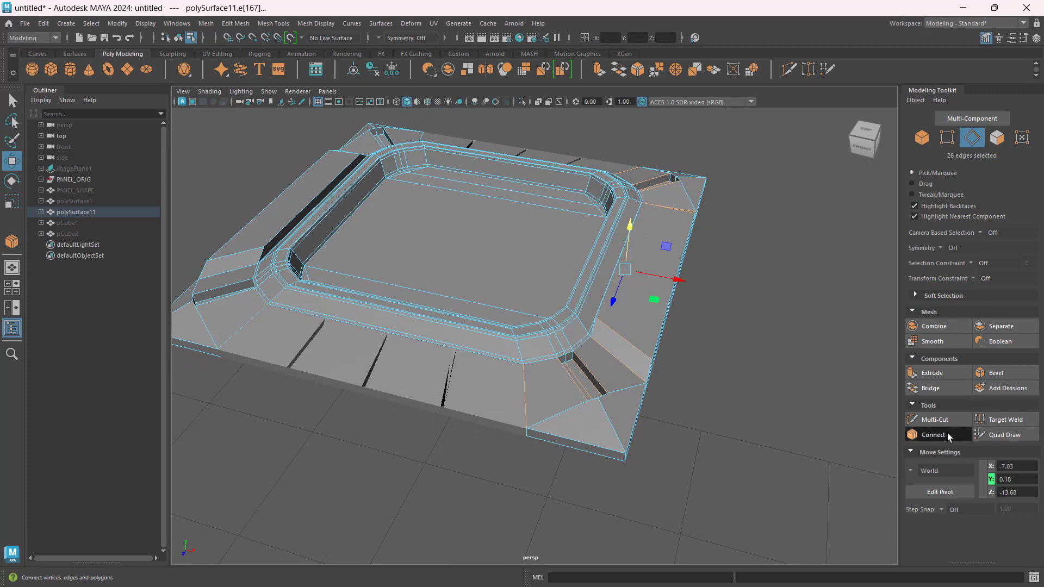
alt+drag(610, 389, 597, 362)
key(w)
- Connect the matching crosswise edges on the opposite side and its slotted corners with 2 segments and 1.25 pinch, and return to object selection
scroll(489, 419, up, 5)
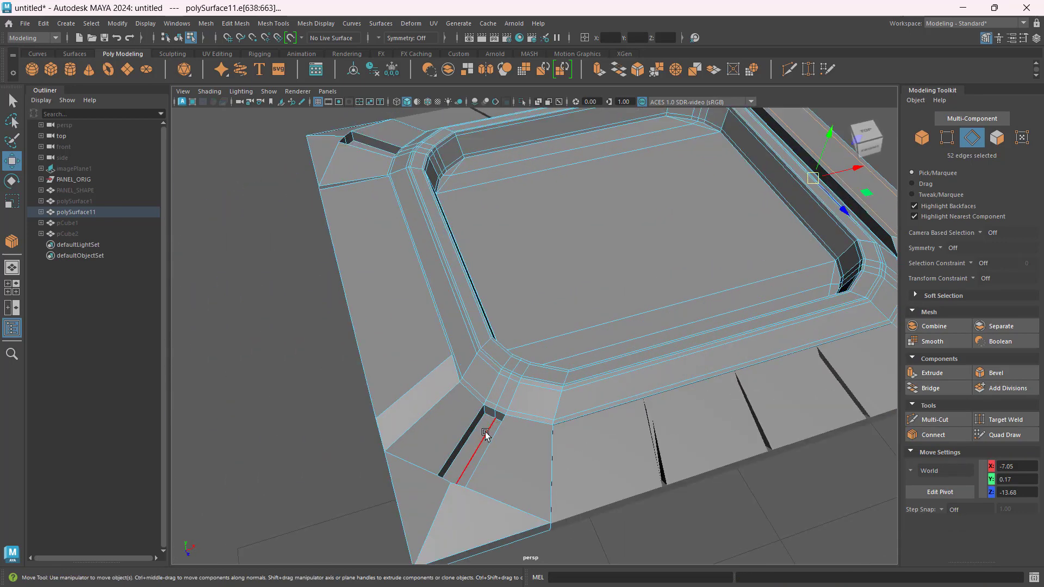
click(486, 433)
shift+click(460, 448)
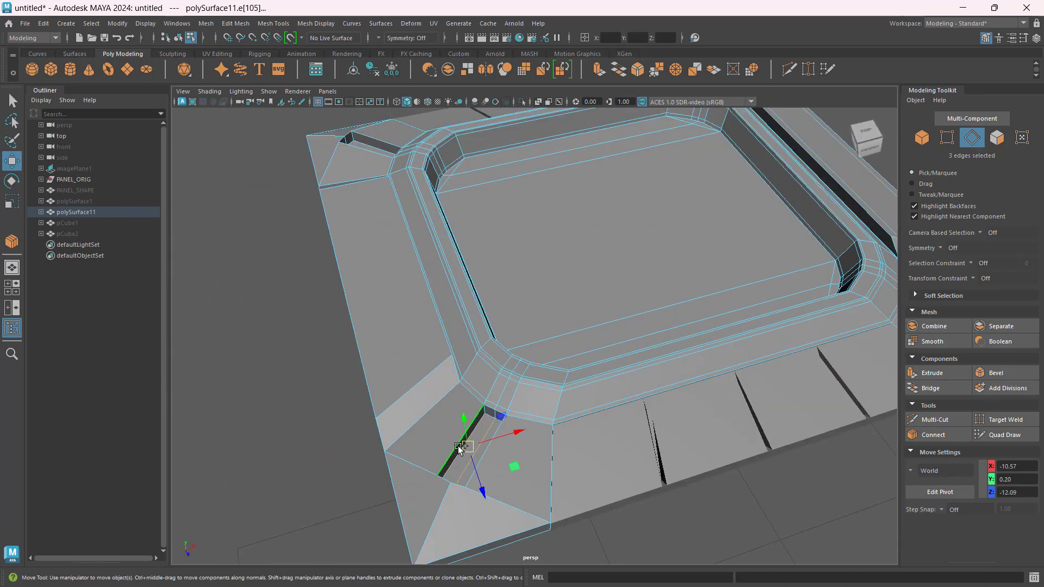
shift+double_click(426, 416)
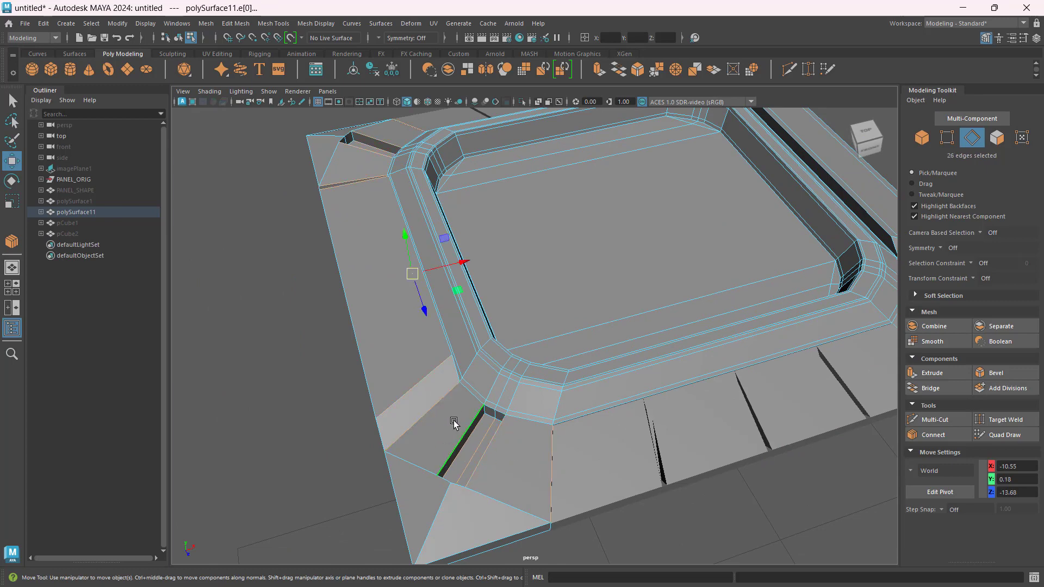
scroll(452, 422, down, 5)
alt+drag(417, 399, 614, 377)
scroll(617, 321, up, 3)
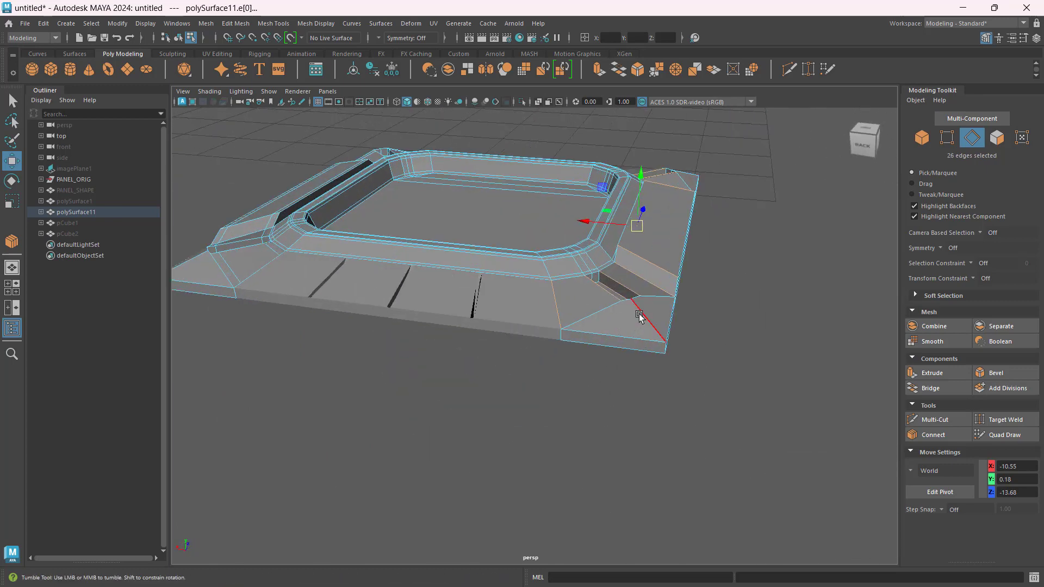
alt+drag(637, 315, 619, 304)
click(933, 435)
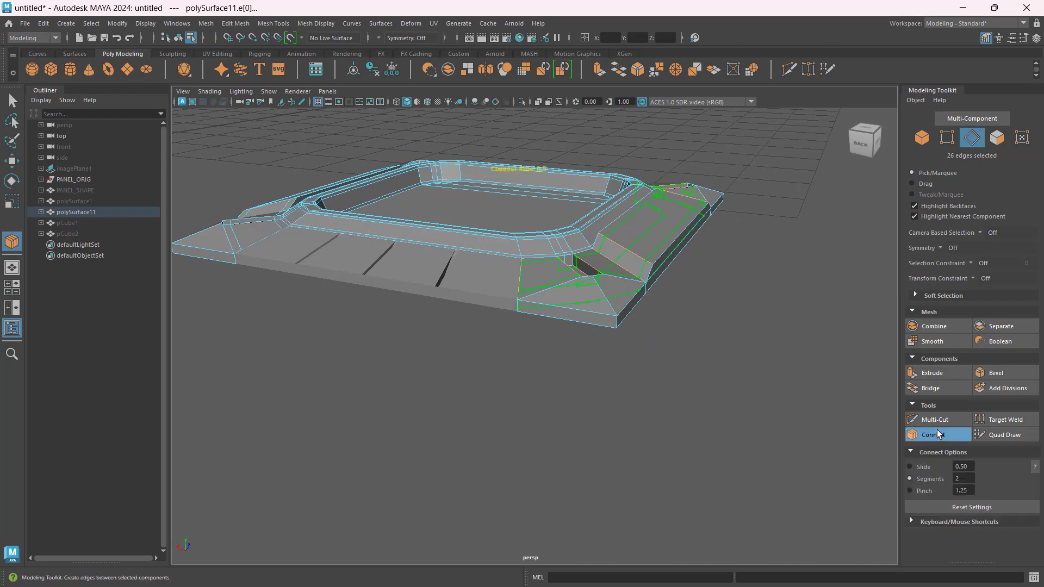
click(696, 294)
alt+drag(750, 264, 571, 343)
click(927, 138)
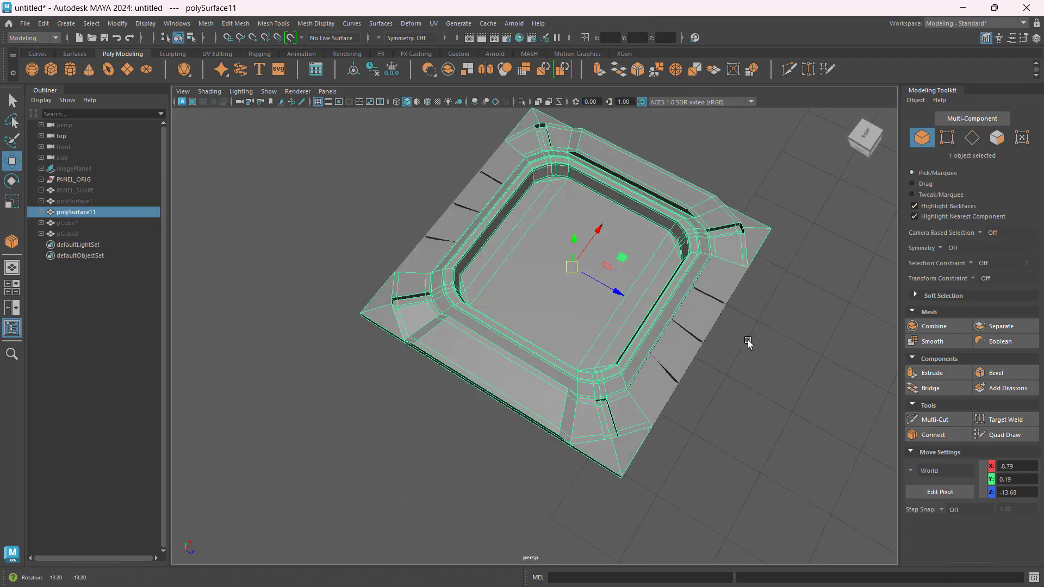
- Turn on smooth preview and examine the frame's slotted corners, rim and outer sides from several angles
alt+drag(748, 344, 741, 326)
scroll(711, 314, up, 5)
alt+middle_drag(690, 333, 594, 248)
key(3)
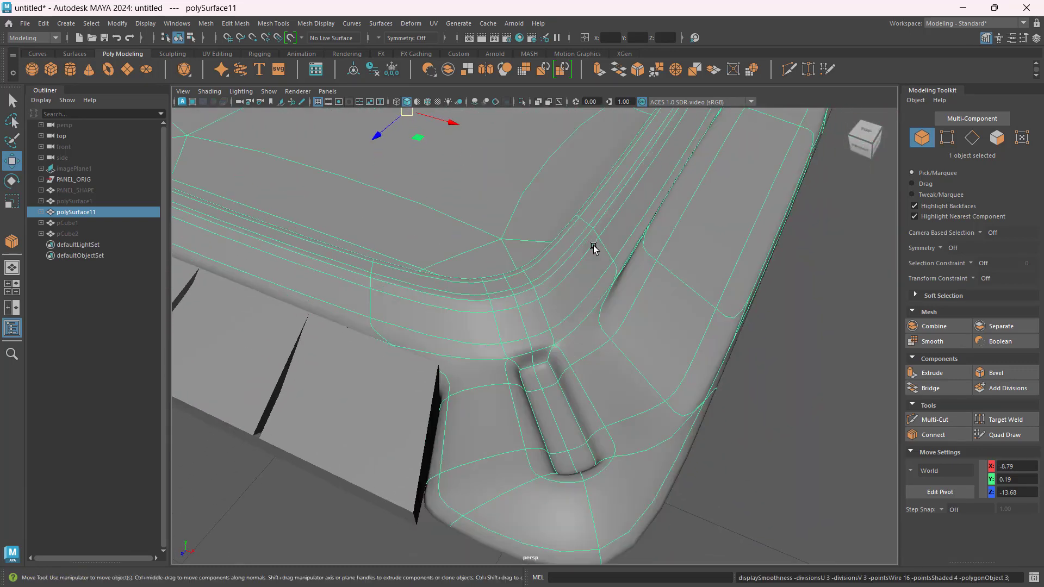
click(752, 432)
scroll(683, 407, down, 10)
alt+drag(683, 408, 757, 343)
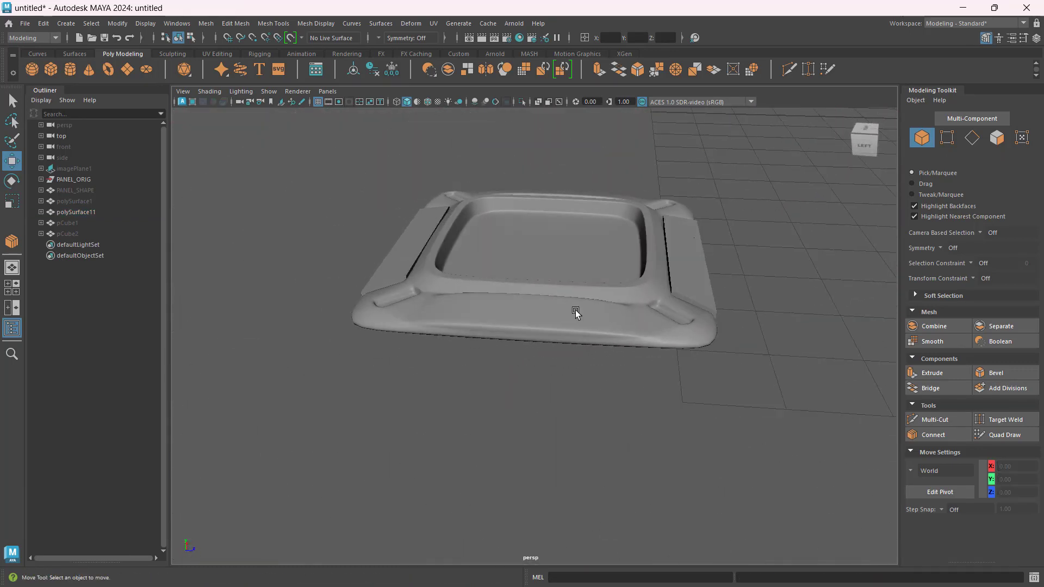
scroll(577, 310, up, 4)
alt+drag(544, 307, 609, 312)
click(609, 311)
alt+drag(699, 321, 772, 274)
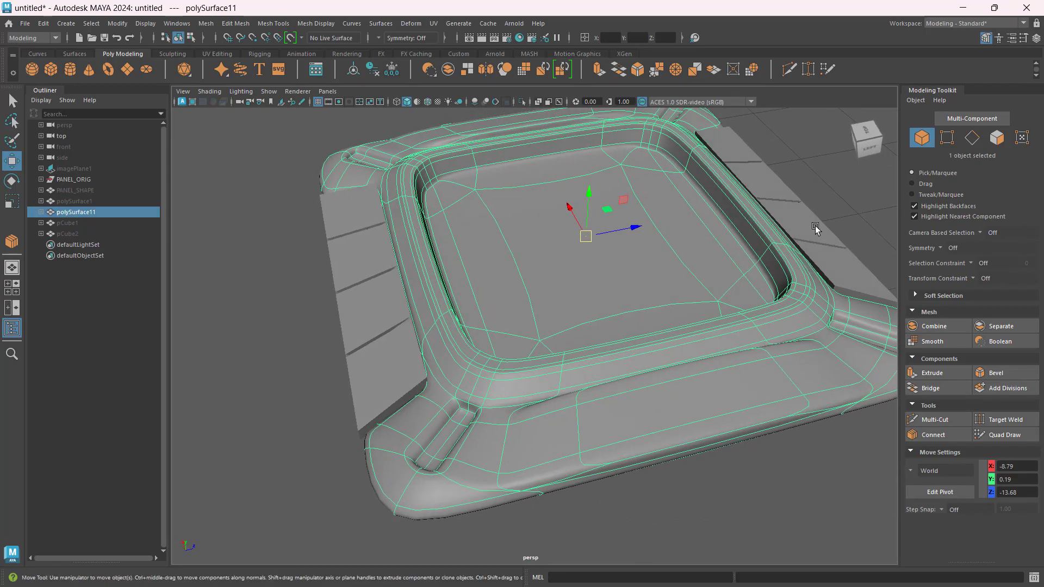
- Turn off smooth preview and connect the vertical edges of the frame's thin outer wall with 2 segments and a 1.25 pinch
key(1)
alt+drag(633, 414, 612, 385)
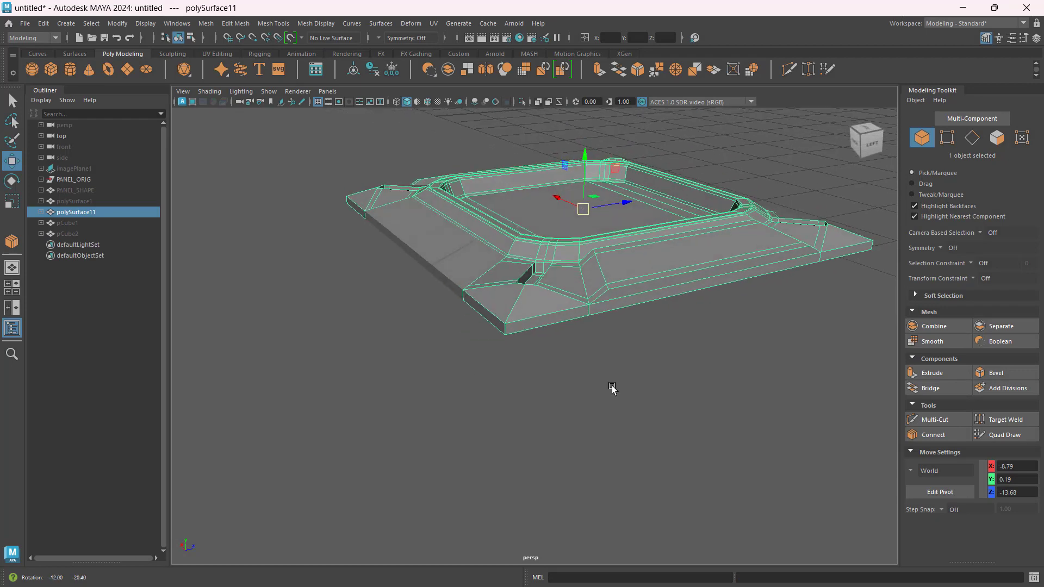
scroll(622, 287, up, 6)
click(973, 139)
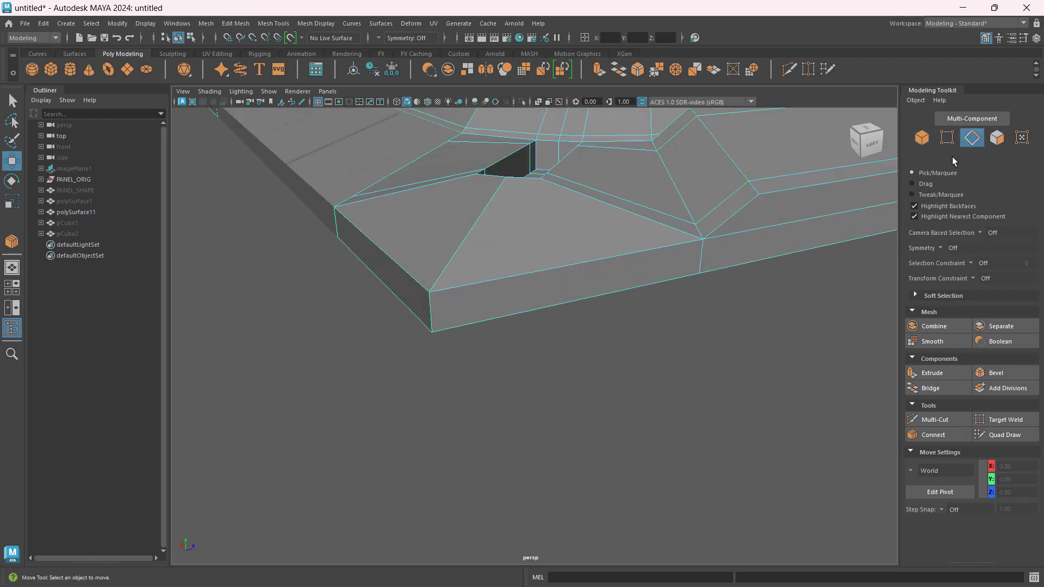
click(703, 257)
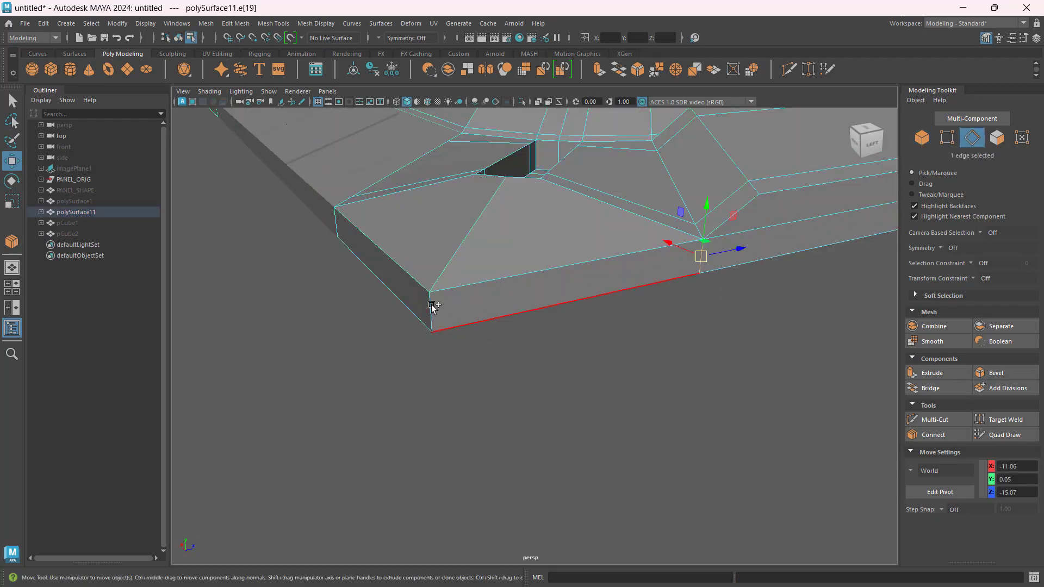
scroll(582, 364, down, 7)
alt+drag(697, 337, 555, 329)
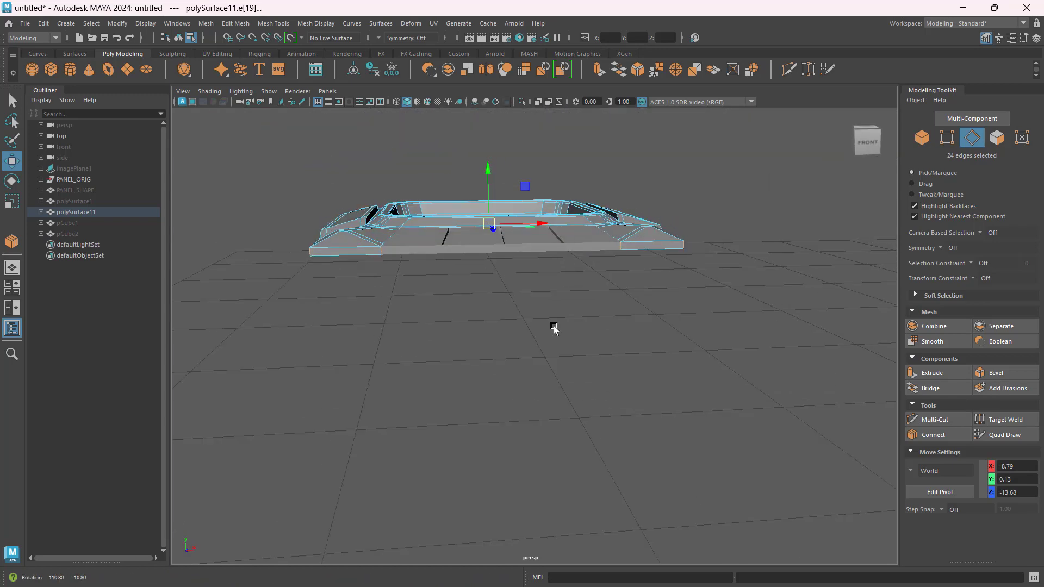
scroll(492, 247, up, 5)
alt+drag(491, 272, 527, 296)
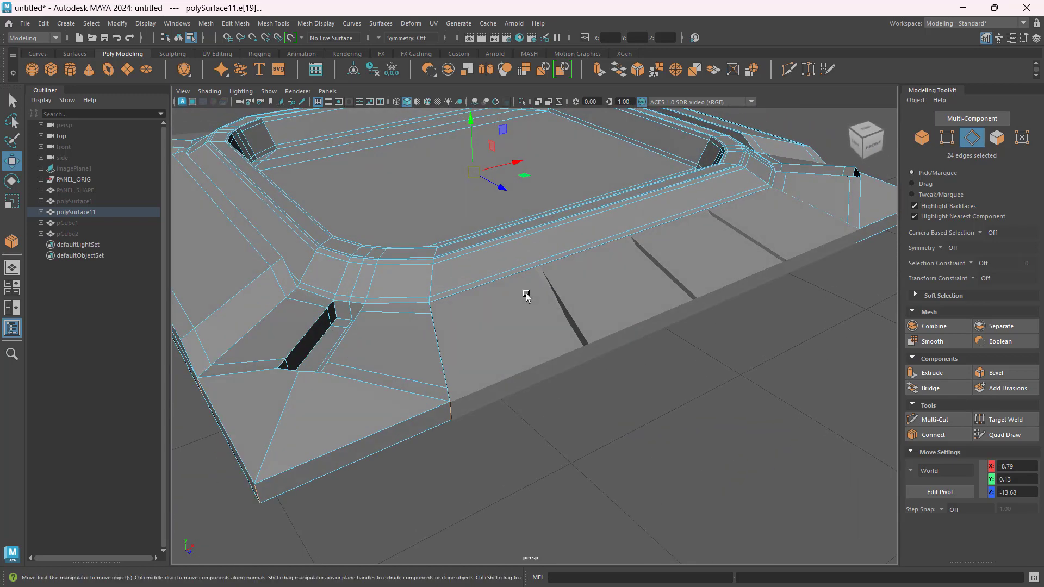
click(933, 435)
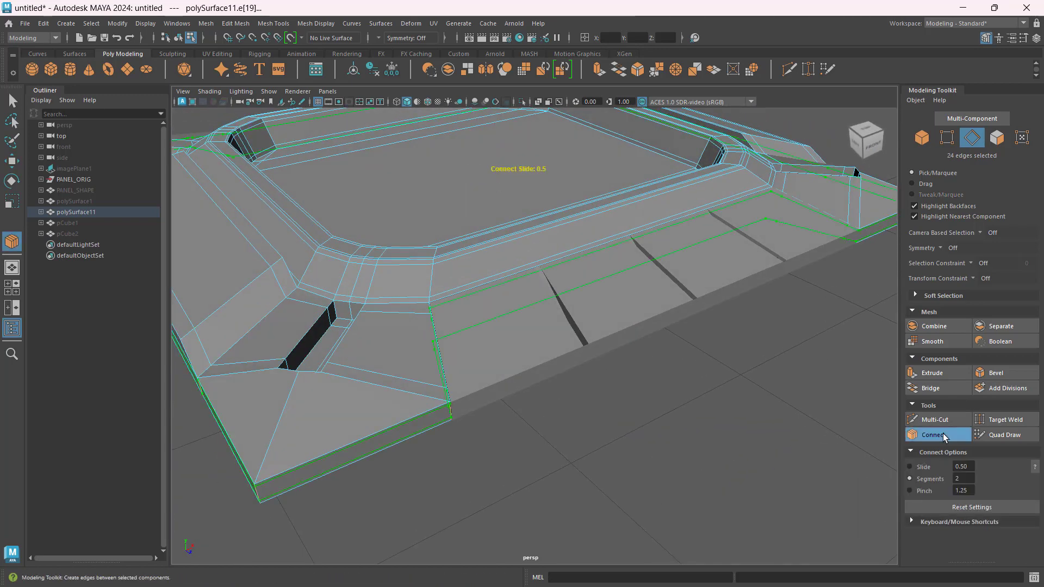
key(w)
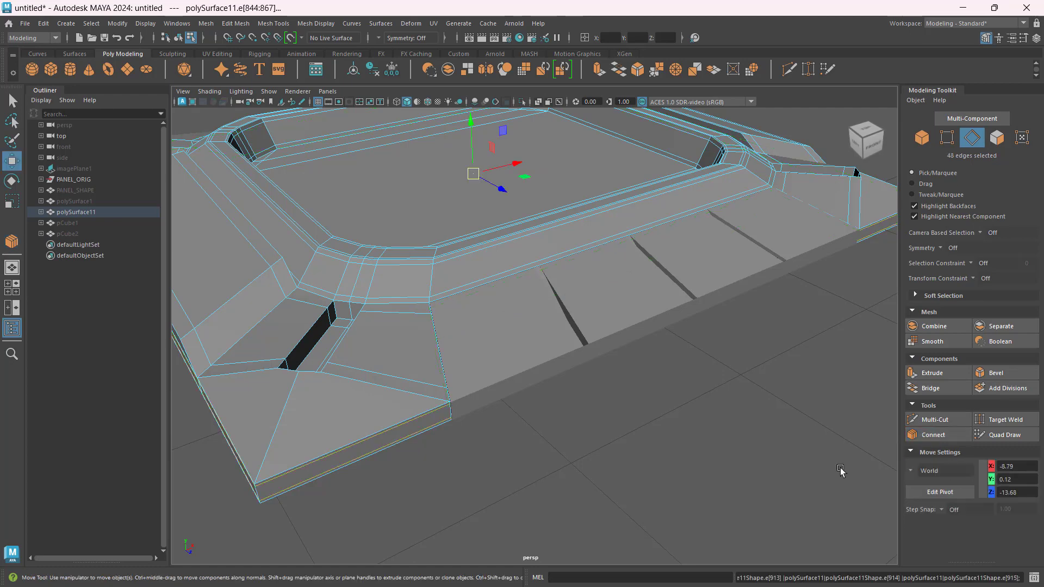
- Preview the frame smoothed and examine the slotted corner and outer wall beside the ribbed side panel
scroll(699, 484, down, 5)
alt+drag(686, 483, 680, 447)
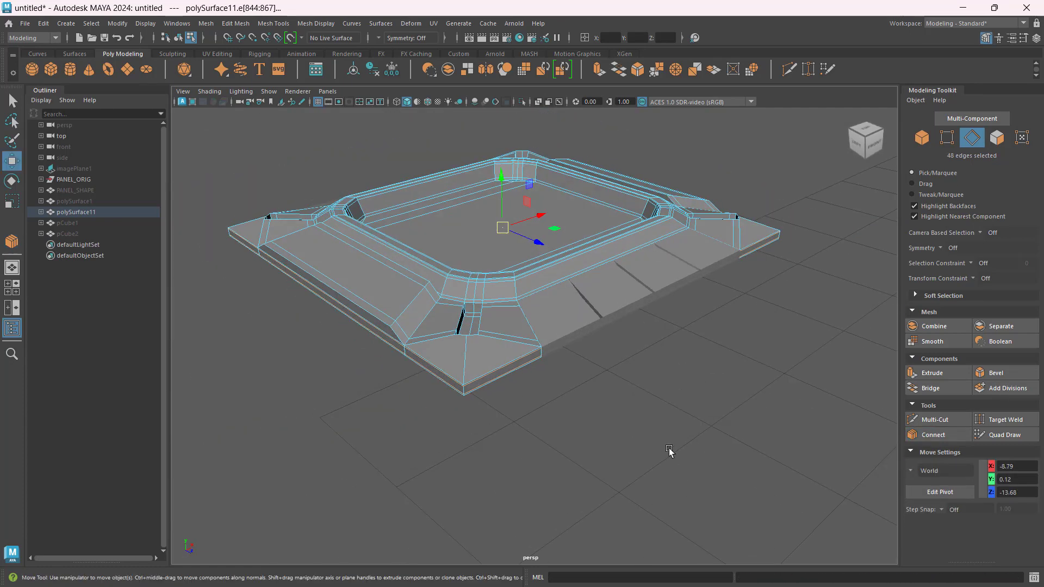
key(3)
click(545, 397)
scroll(543, 419, up, 3)
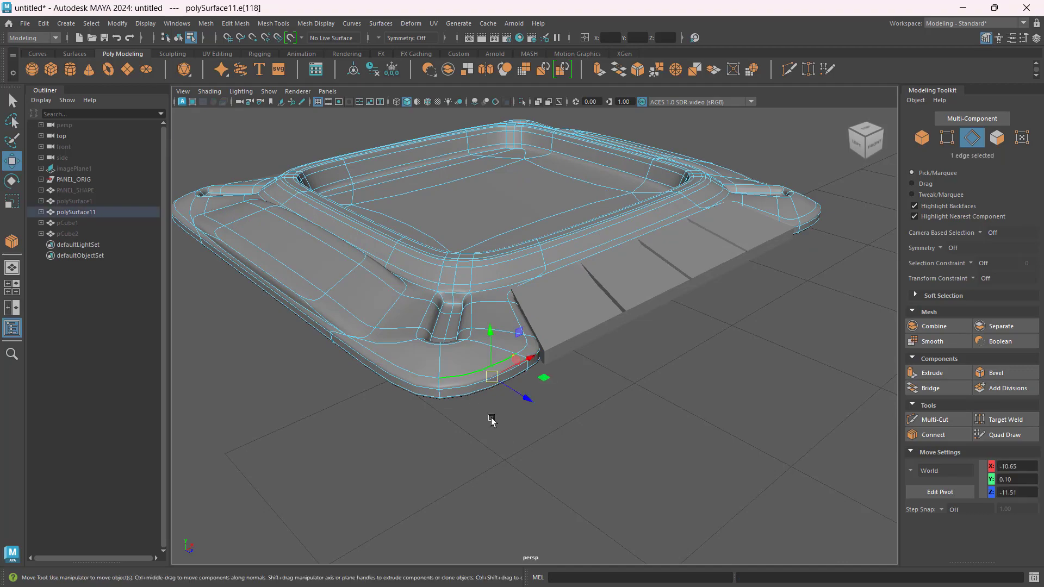
alt+drag(491, 420, 516, 481)
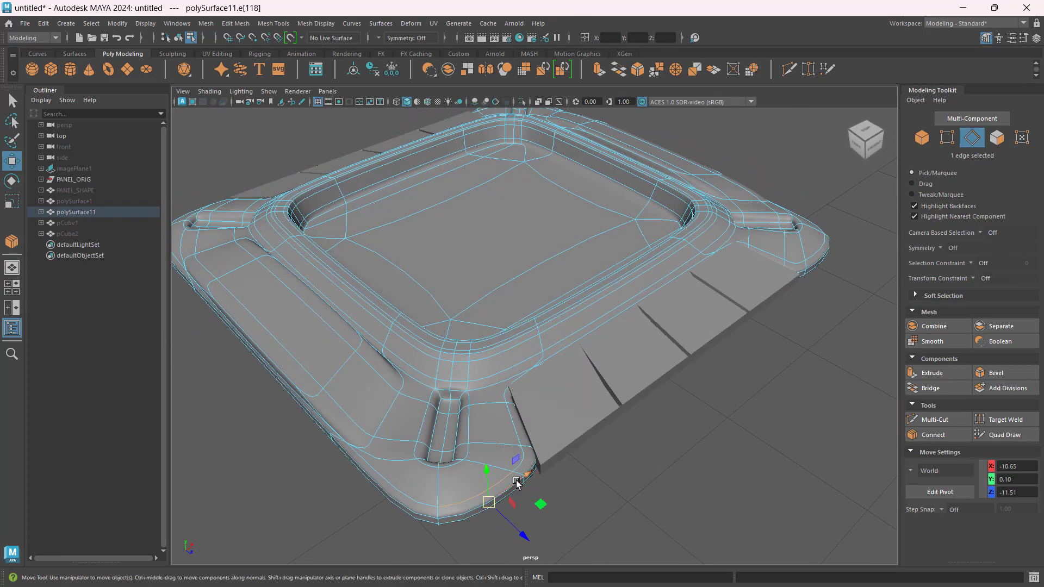
key(1)
scroll(716, 456, down, 4)
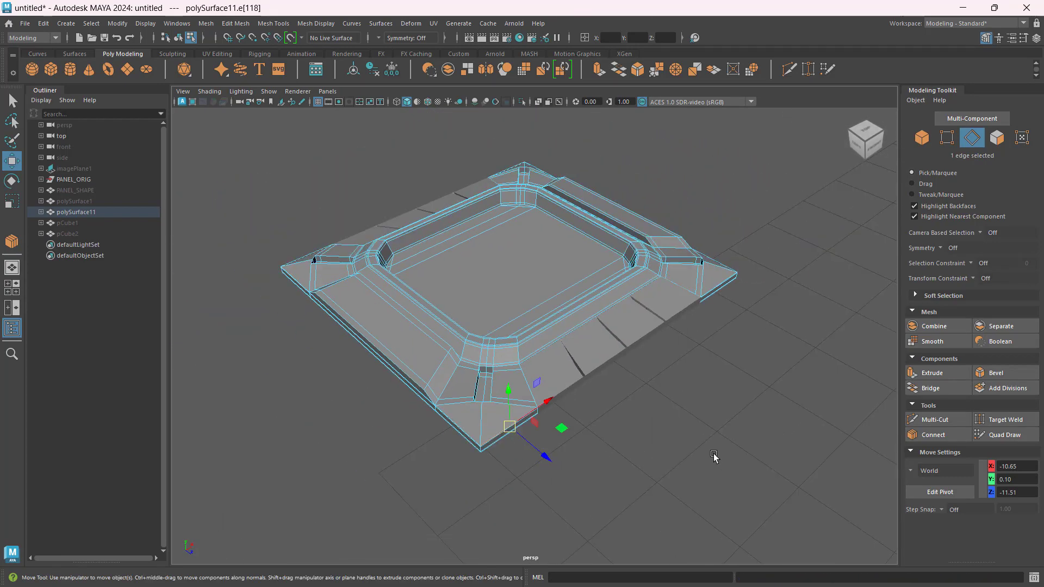
- Compare the unsmoothed mesh, smoothed surface and cage overlay along the plain outer side with the recessed face
alt+drag(715, 455, 548, 289)
scroll(607, 302, down, 2)
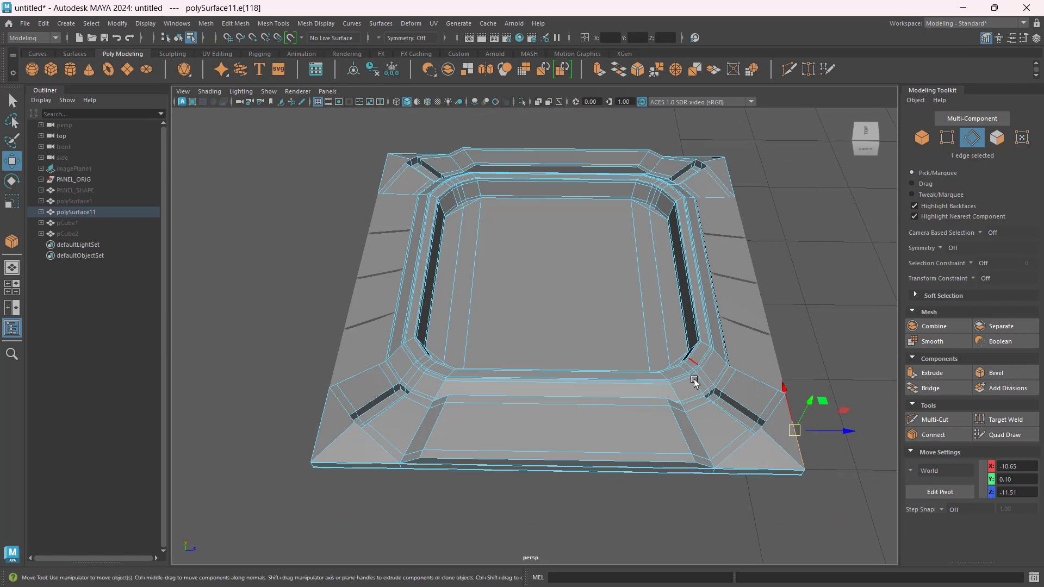
alt+drag(694, 380, 643, 422)
key(3)
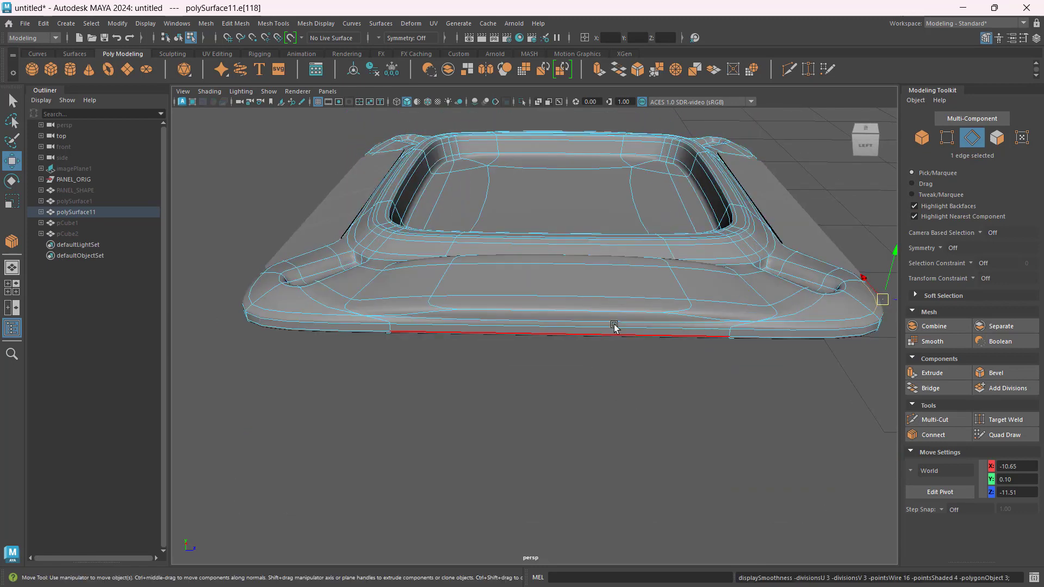
middle_drag(626, 341, 522, 287)
key(2)
scroll(554, 303, up, 5)
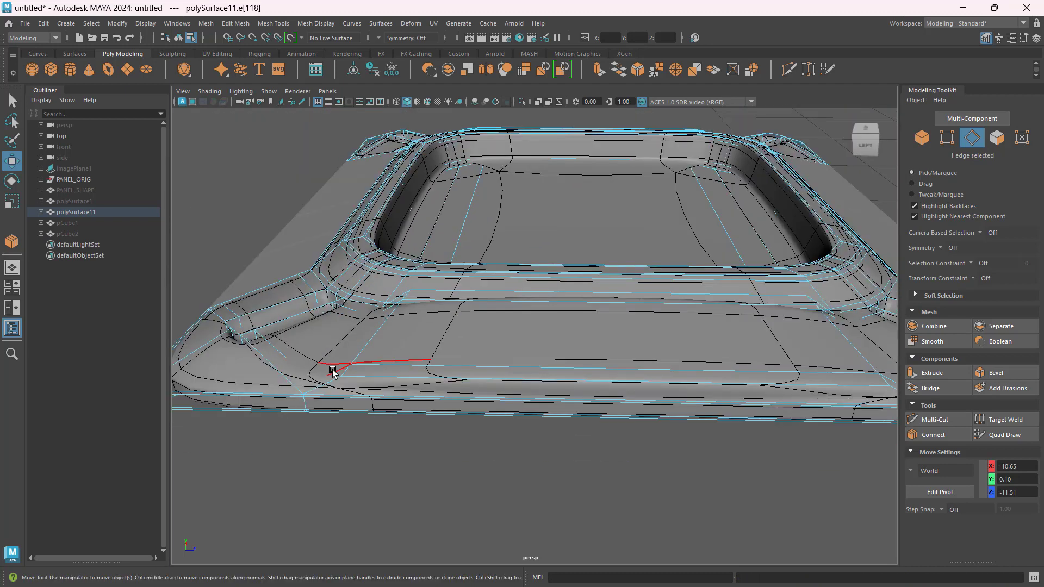
- Turn off smooth preview and connect the lengthwise edges across the recess and both plain sides with 2 segments and a 1.25 pinch
key(1)
alt+drag(559, 337, 563, 337)
click(573, 154)
drag(569, 124, 612, 524)
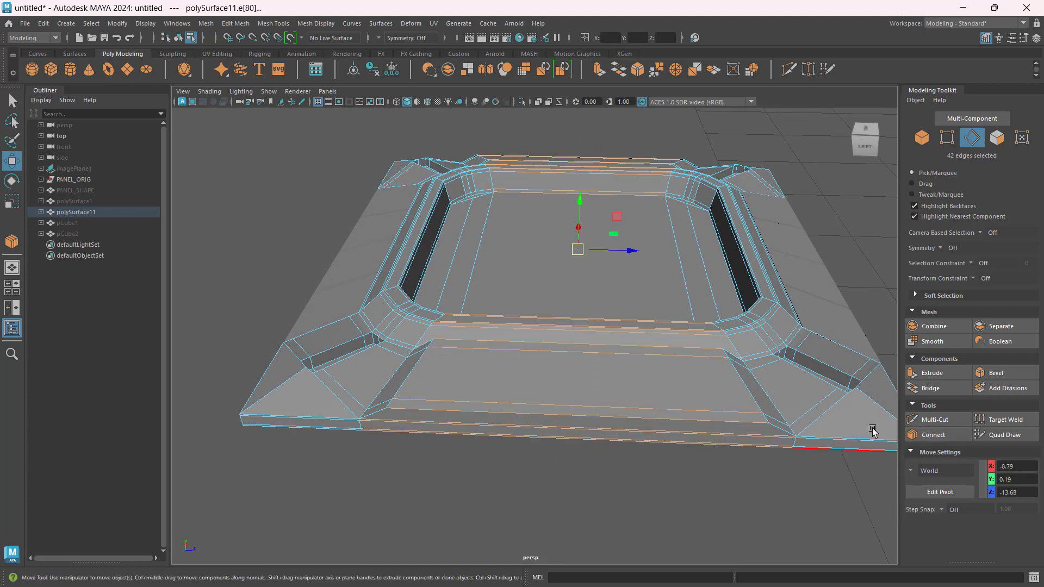
click(933, 436)
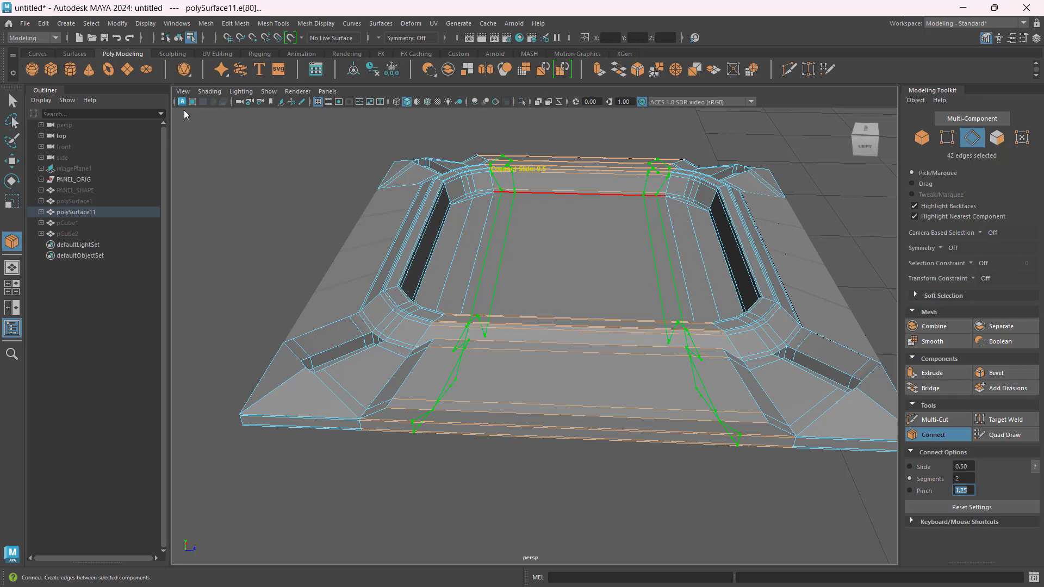
click(12, 164)
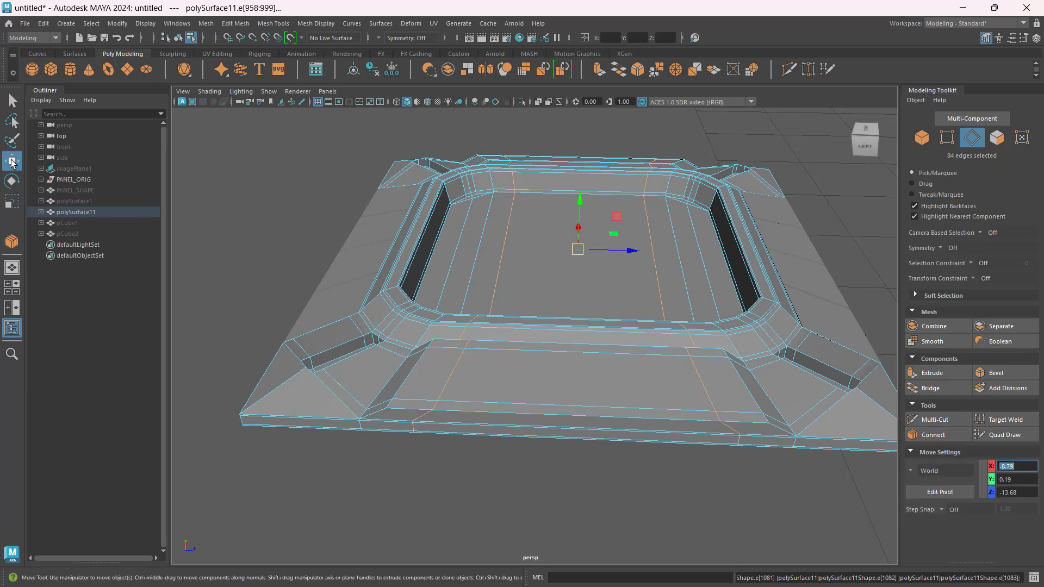
- Convert the two new loops to vertices, scale them outward along Z close to the rounded corners, and preview the smoothed mesh
click(948, 140)
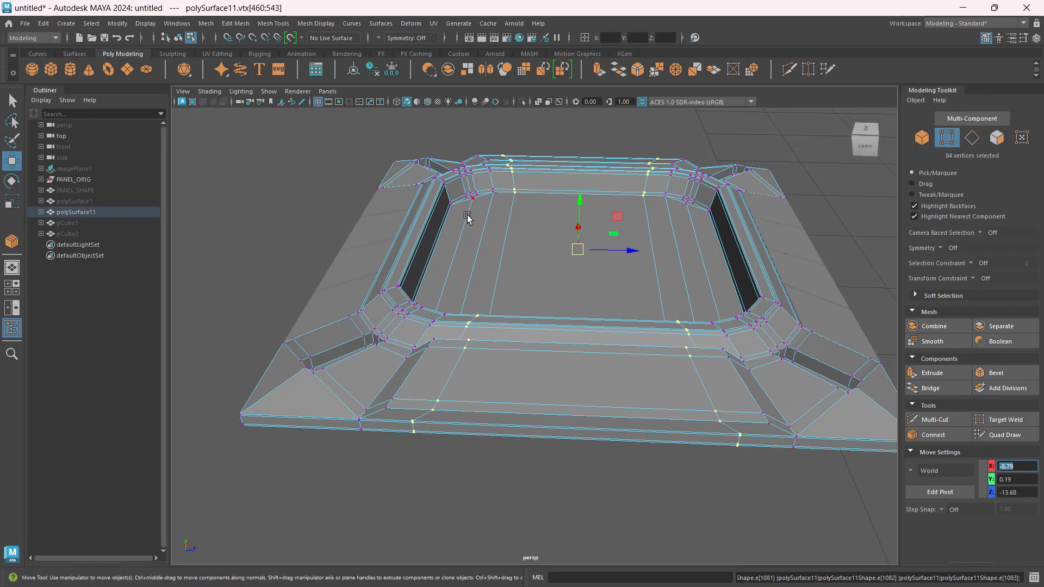
click(12, 209)
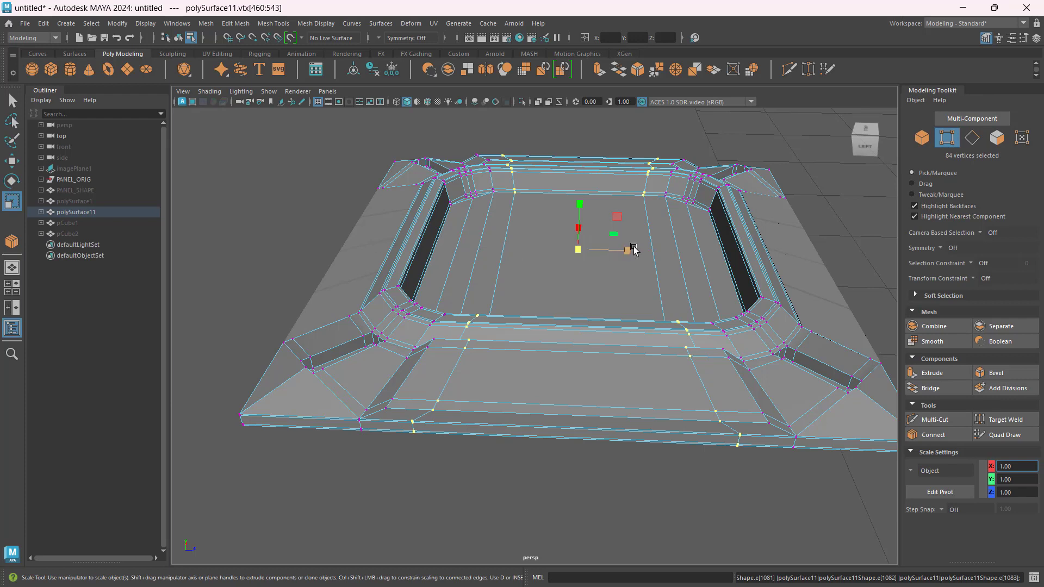
drag(626, 250, 636, 250)
click(923, 140)
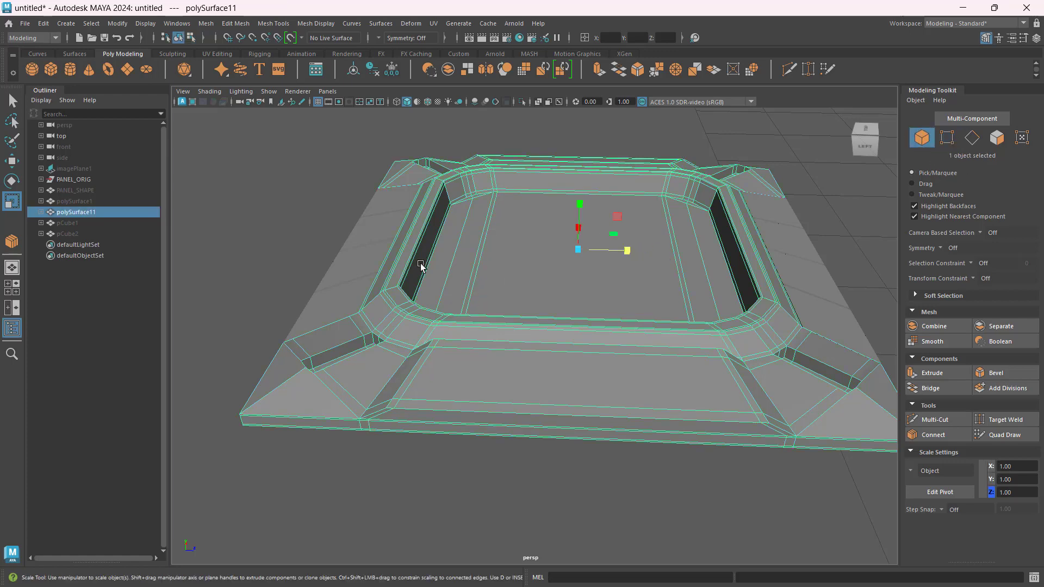
key(3)
alt+drag(499, 447, 543, 327)
scroll(455, 362, up, 8)
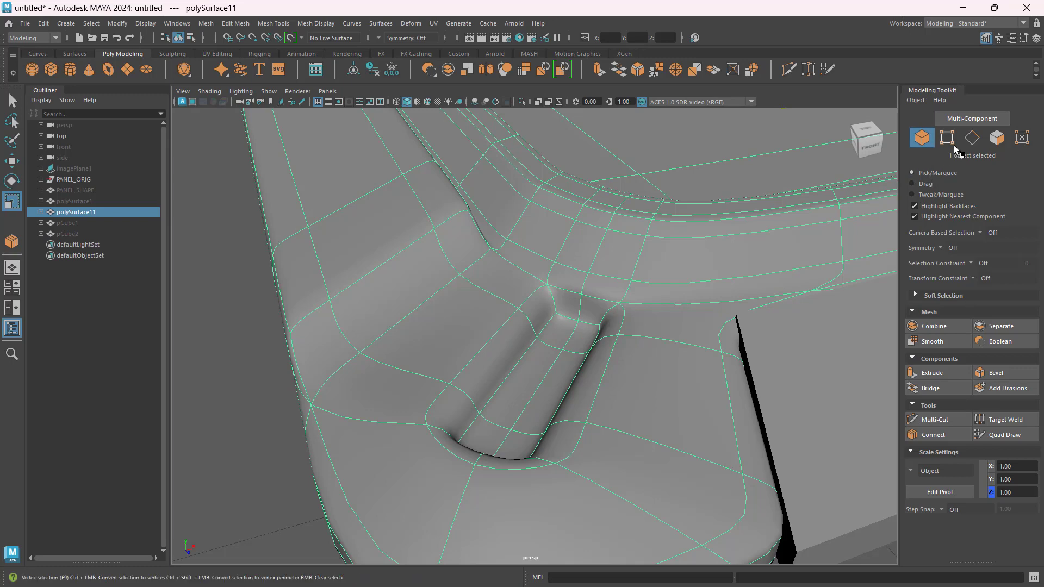
- Turn off smooth preview and connect the depth edges around a corner slot's inner walls with 2 segments and a 1.25 pinch
key(1)
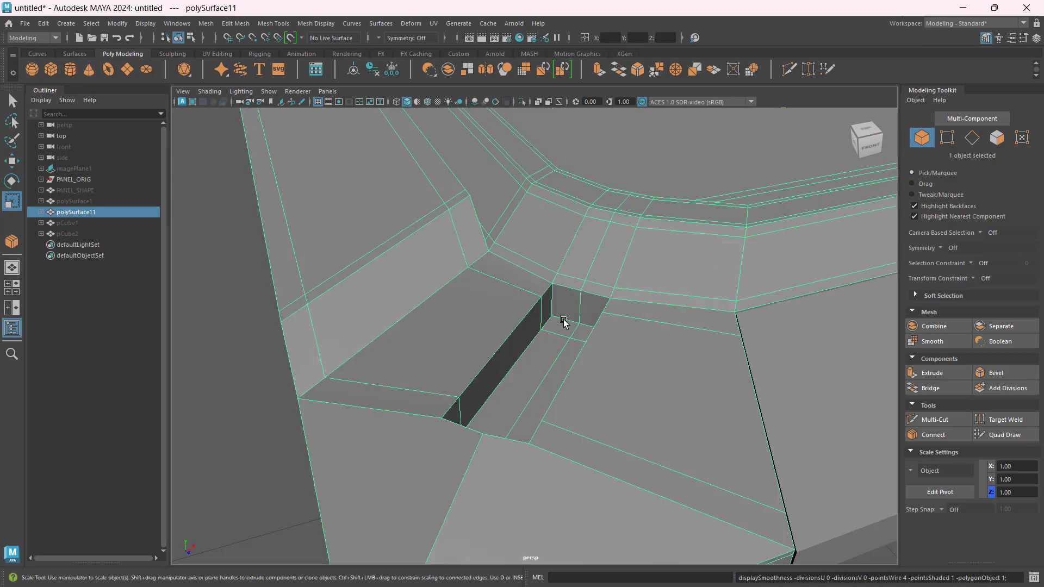
click(972, 138)
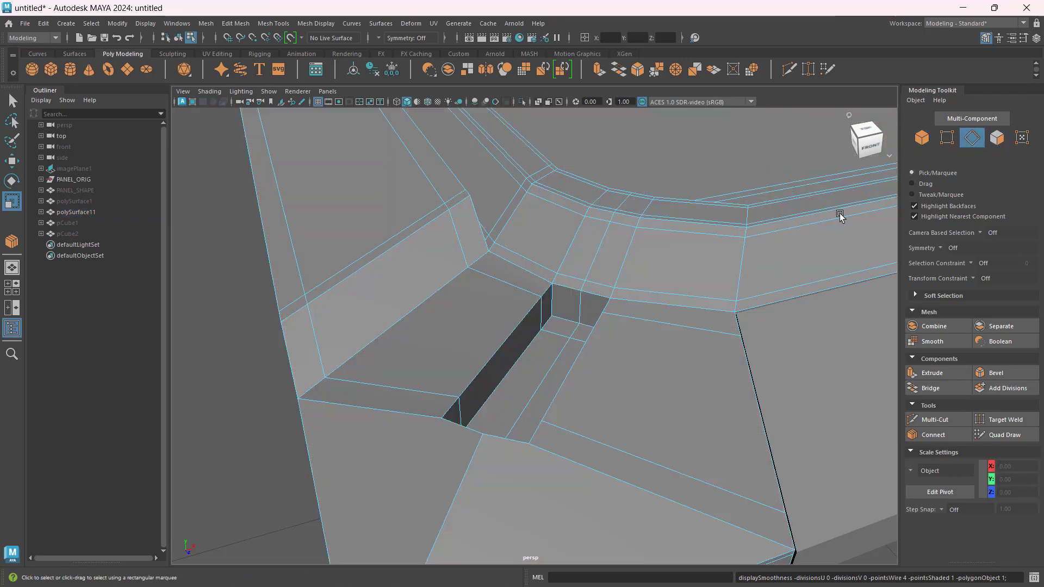
click(543, 318)
scroll(532, 361, up, 4)
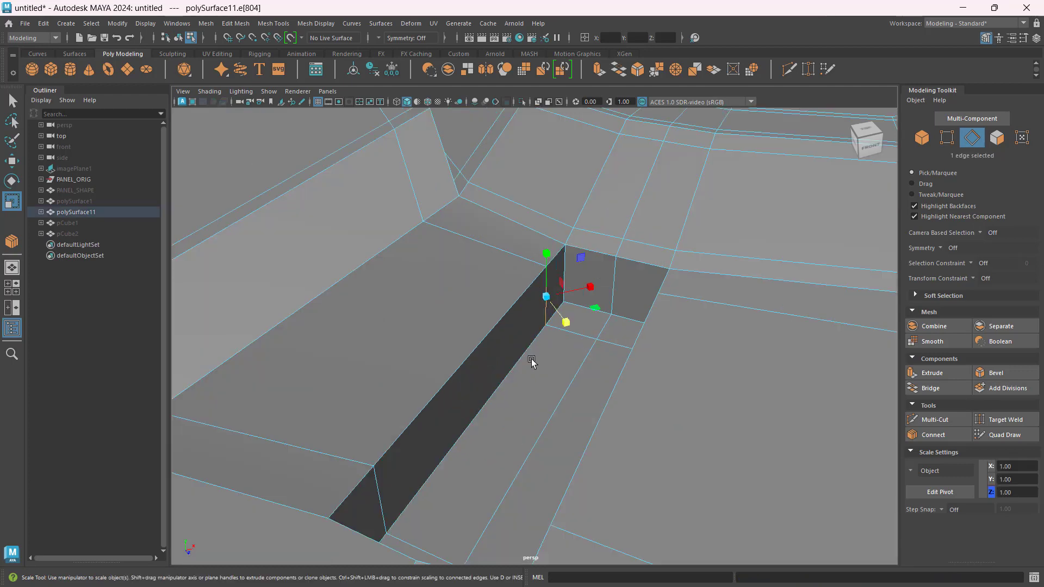
alt+drag(531, 361, 478, 375)
alt+middle_drag(479, 375, 574, 351)
scroll(574, 351, down, 5)
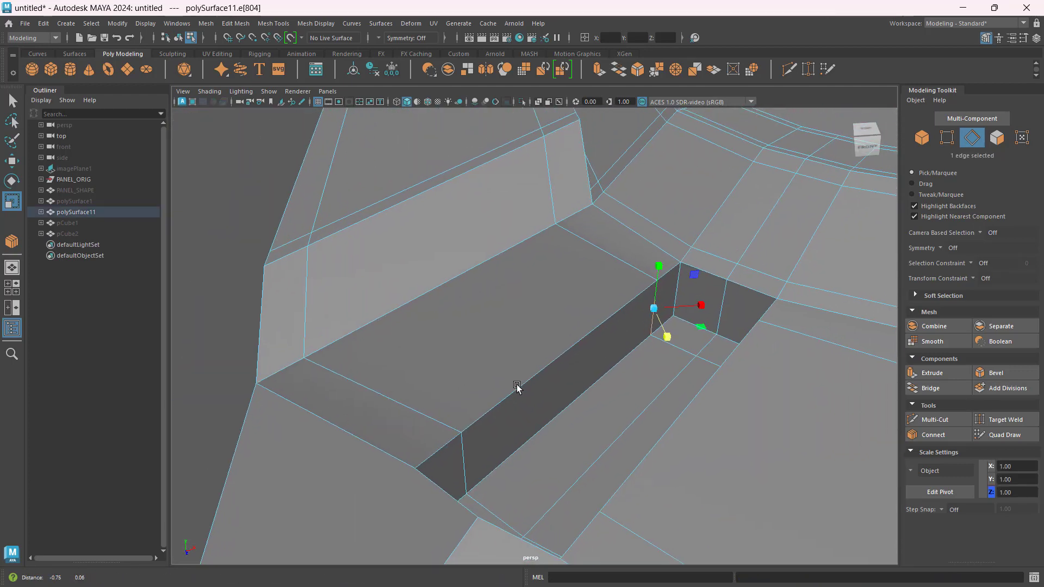
double_click(667, 294)
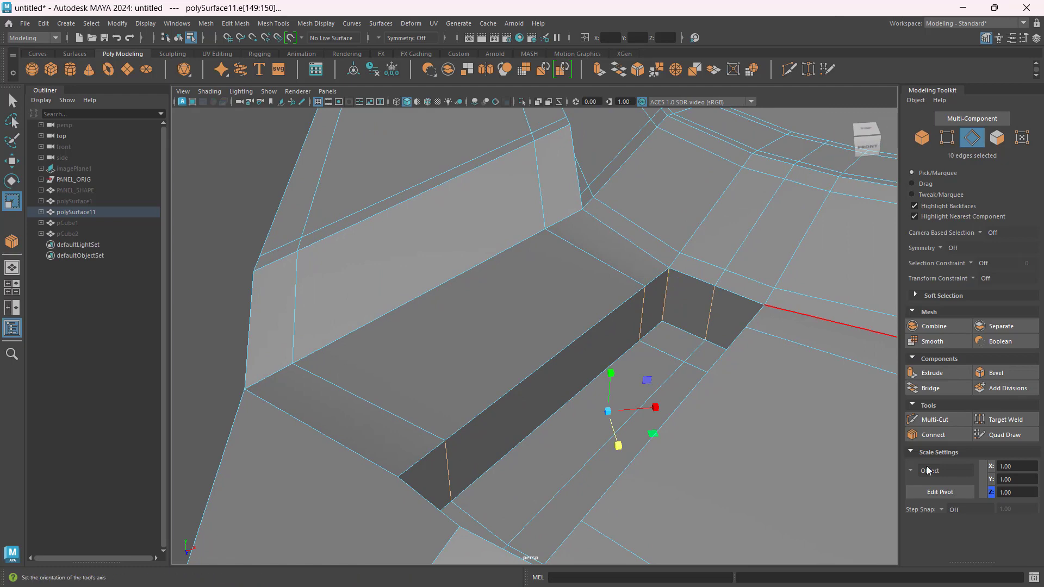
click(933, 436)
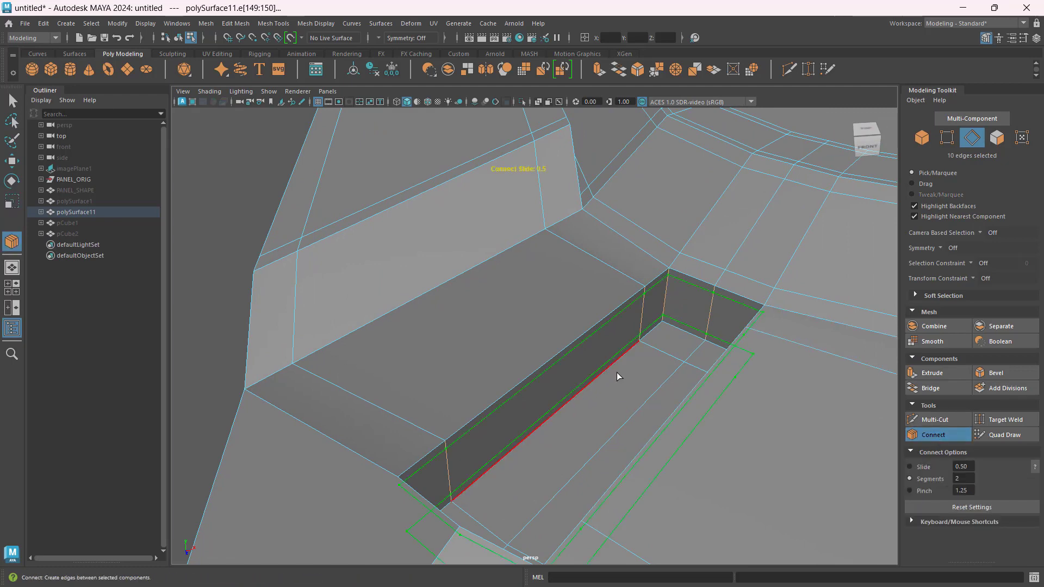
key(w)
- Connect the depth edges around the second corner slot's inner walls with 2 segments and a pinch of 1.25
alt+drag(426, 356, 574, 266)
scroll(487, 252, up, 8)
alt+middle_drag(487, 252, 625, 435)
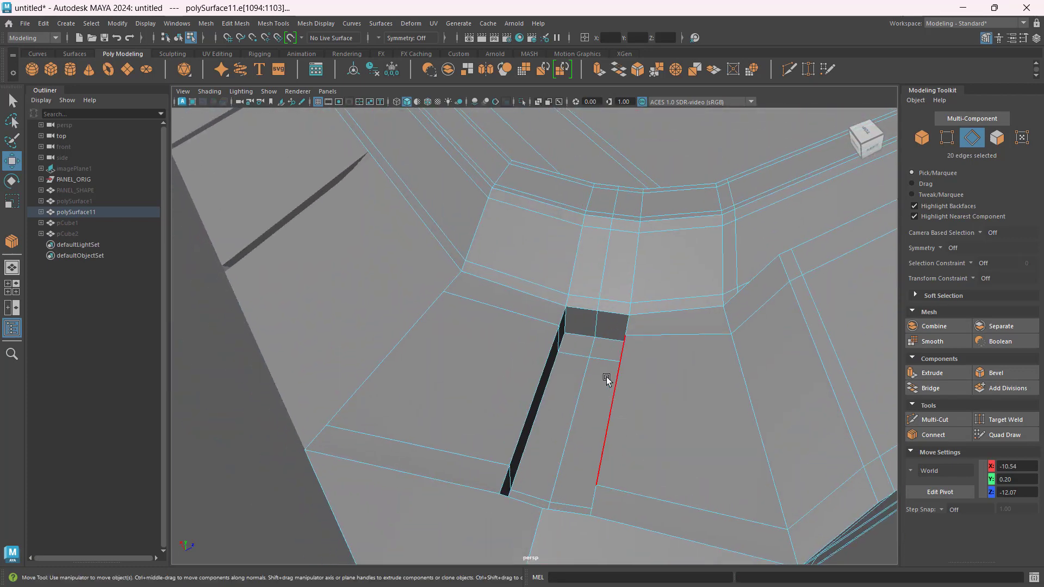
scroll(608, 378, up, 5)
click(603, 317)
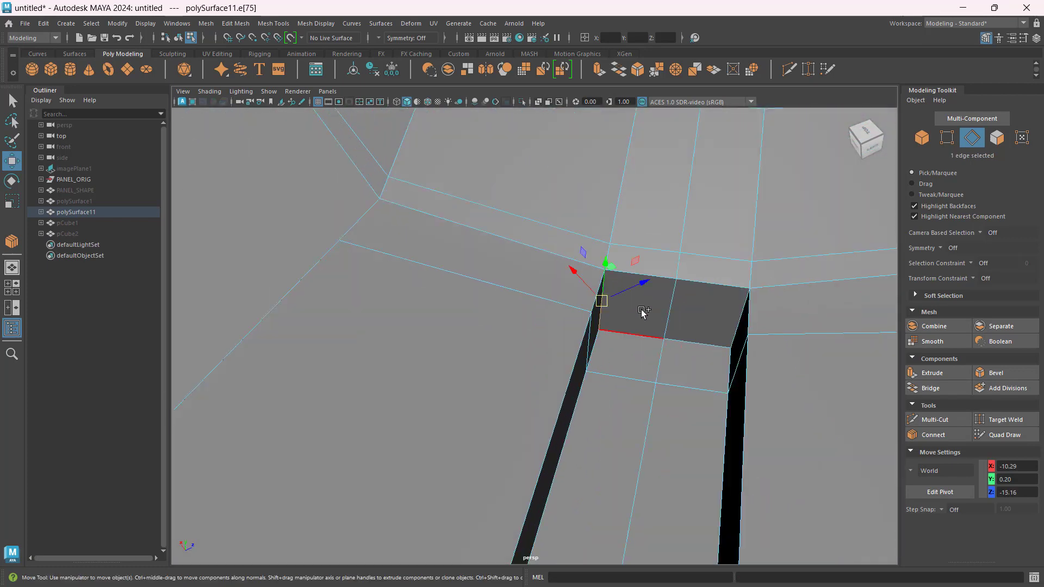
shift+double_click(670, 309)
click(944, 440)
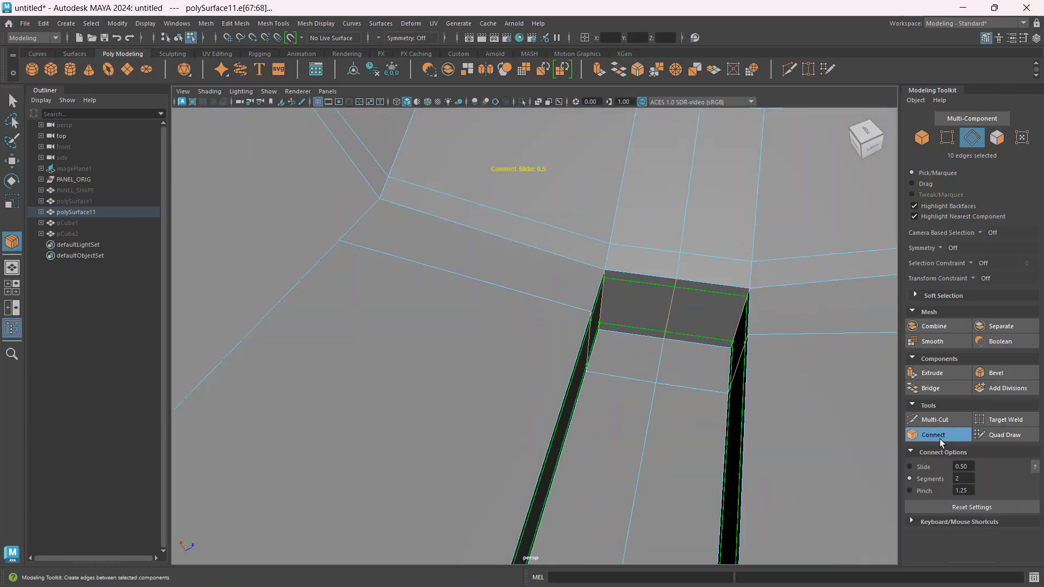
key(w)
- Connect the depth edges around the third corner slot's inner walls with 2 segments and a pinch of 1.25
scroll(653, 310, down, 8)
alt+drag(457, 290, 583, 233)
scroll(597, 242, up, 8)
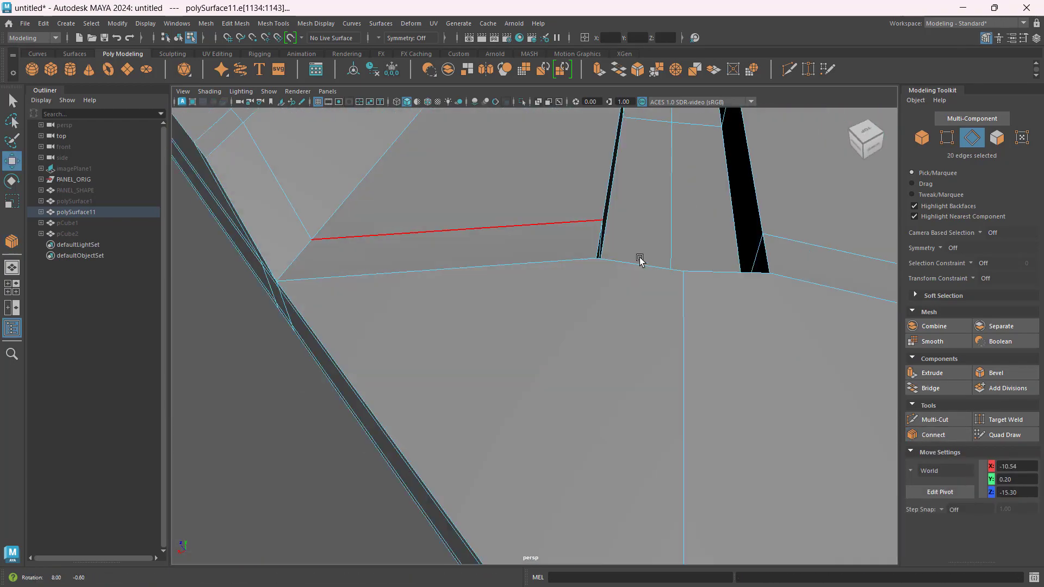
alt+drag(640, 259, 669, 238)
click(624, 205)
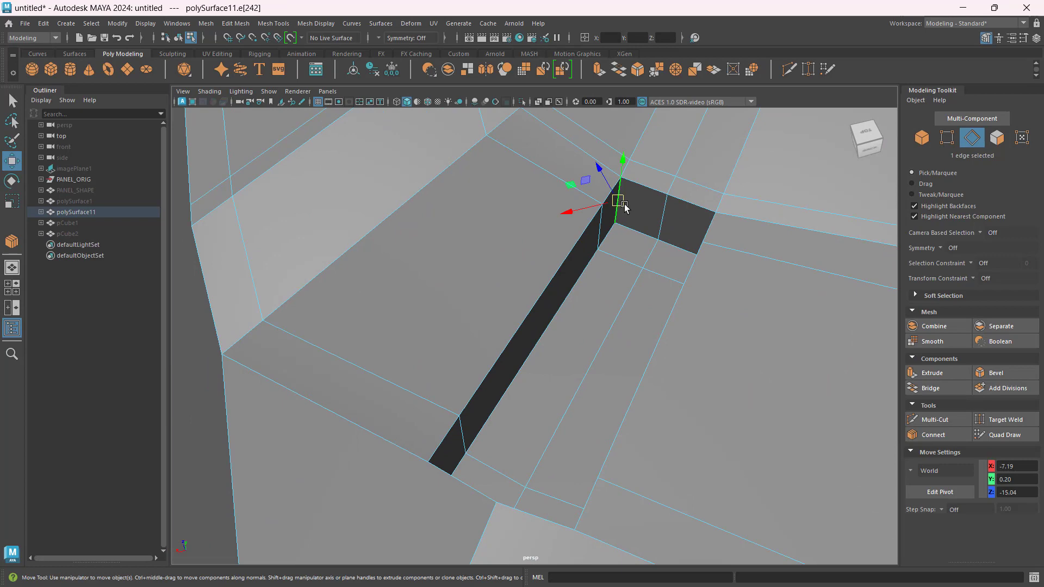
shift+double_click(602, 224)
click(934, 435)
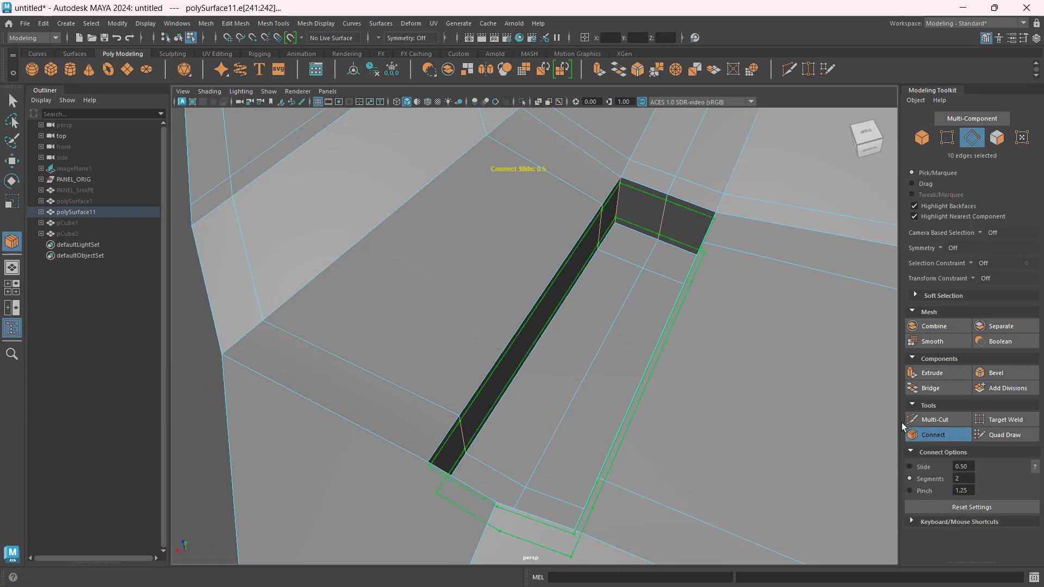
key(w)
- Connect the depth edges around the fourth corner slot's inner walls with 2 segments and a 1.25 pinch
scroll(616, 326, down, 7)
alt+drag(615, 326, 448, 267)
alt+middle_drag(448, 267, 707, 283)
scroll(496, 283, up, 8)
alt+middle_drag(562, 266, 633, 416)
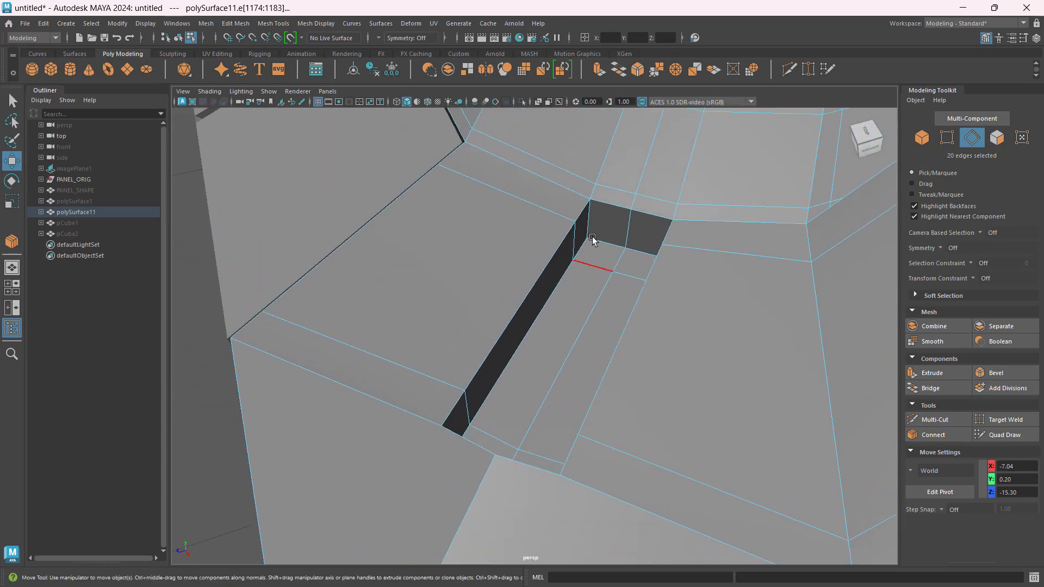
click(588, 226)
double_click(575, 244)
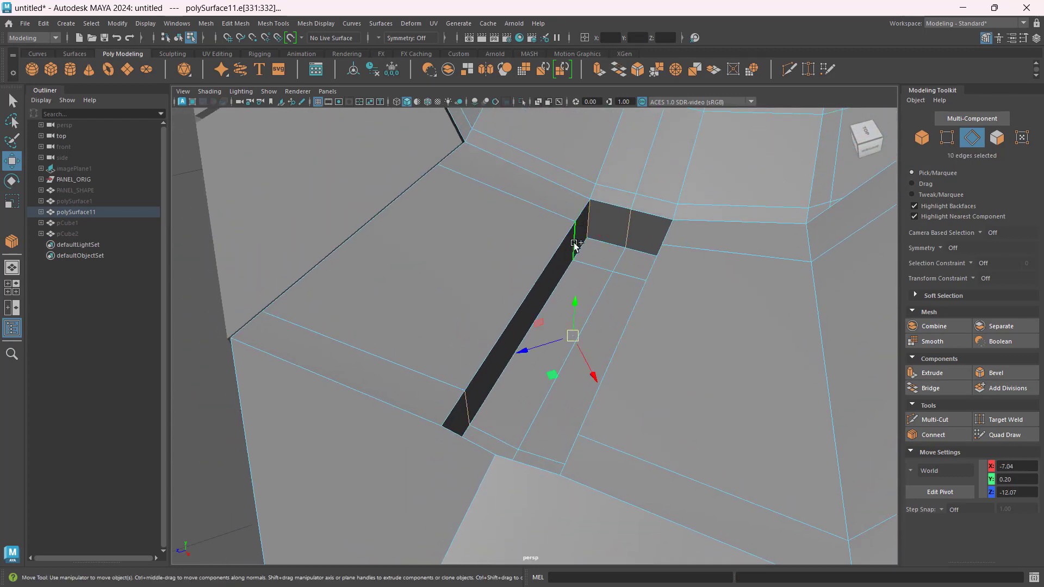
click(940, 435)
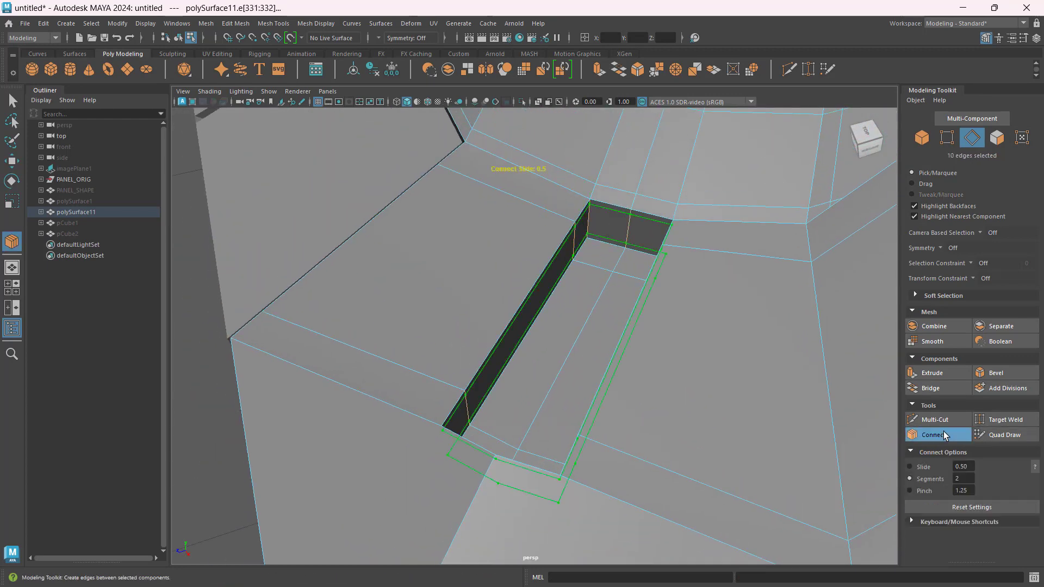
click(945, 436)
- Preview the smoothed frame with its cage shown and inspect the corner around the slot
scroll(636, 383, down, 6)
alt+drag(508, 401, 544, 462)
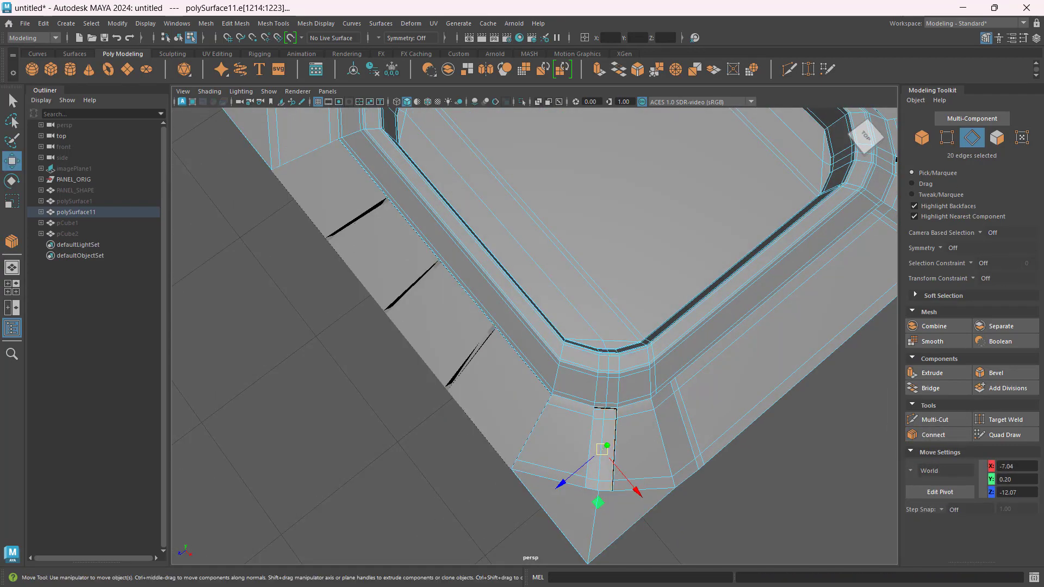
alt+drag(511, 409, 571, 351)
alt+middle_drag(498, 325, 602, 414)
scroll(560, 374, up, 3)
scroll(559, 373, down, 5)
alt+drag(528, 380, 646, 378)
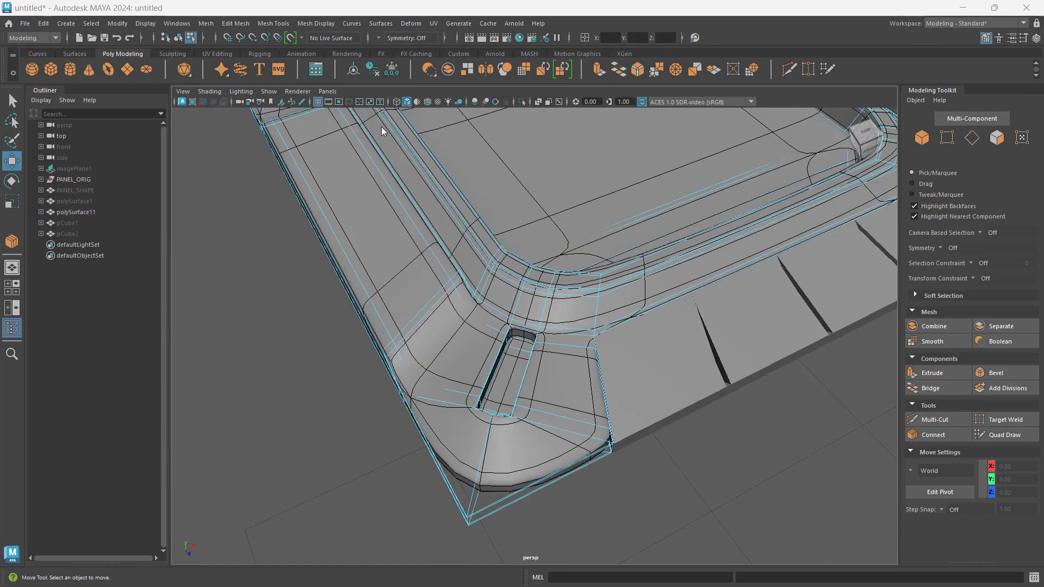
- Connect the sloped edge ring between one plain side and its corners with 2 segments and a 1.25 pinch
alt+drag(398, 328, 507, 318)
scroll(507, 317, up, 5)
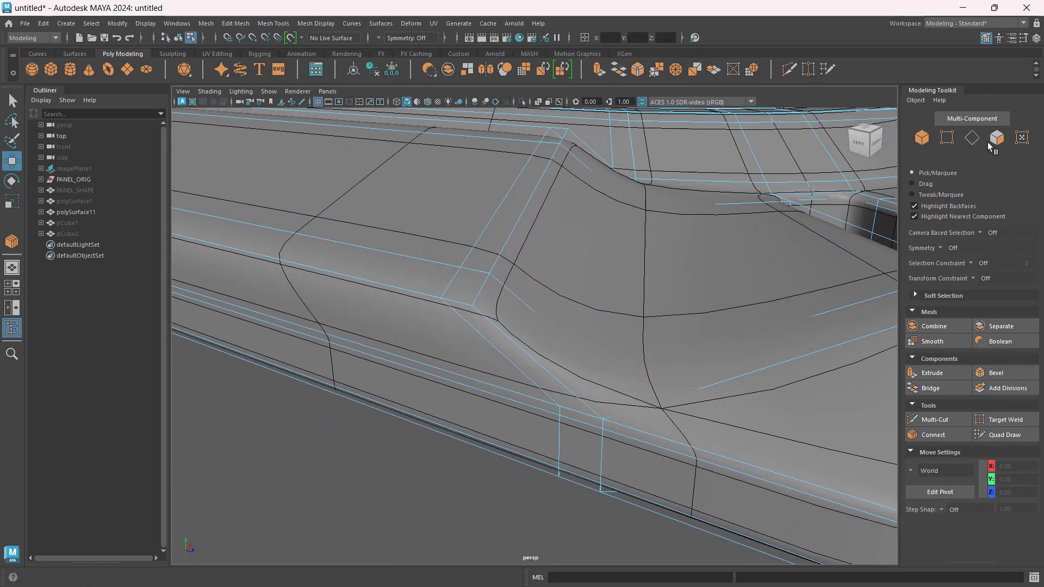
double_click(506, 333)
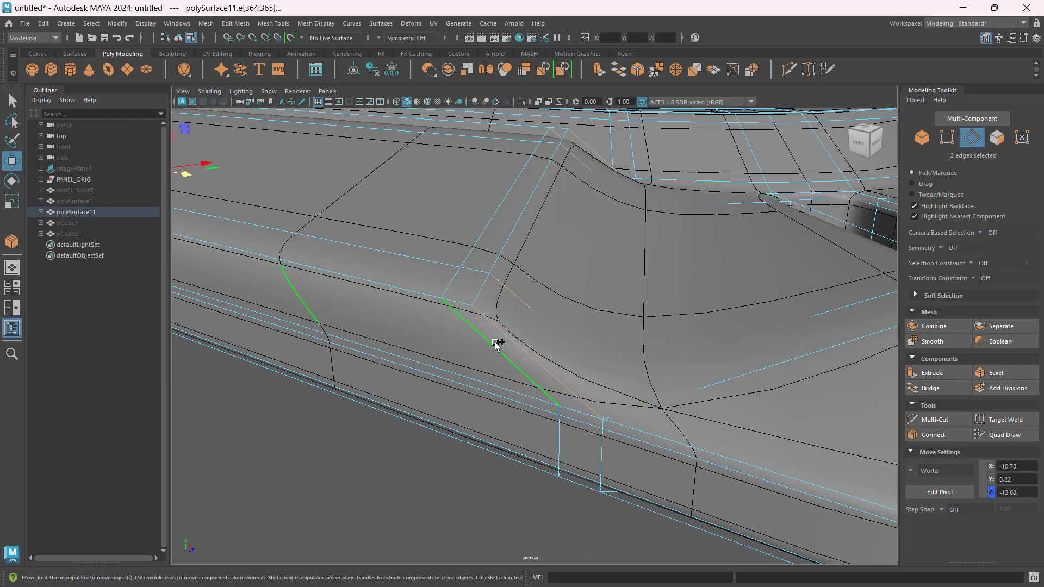
click(934, 434)
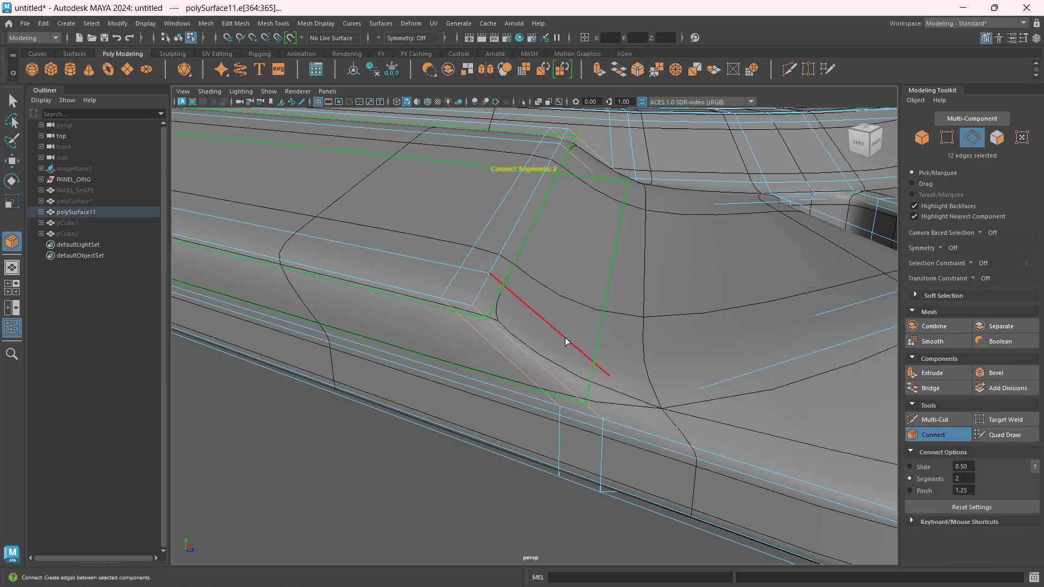
key(w)
scroll(590, 329, down, 5)
scroll(559, 341, up, 4)
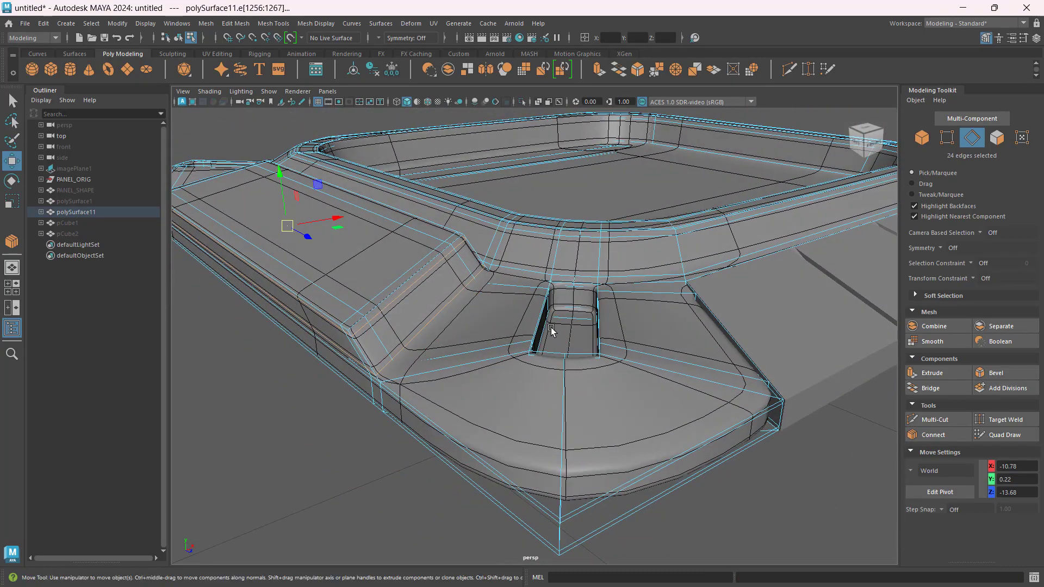
- Connect the matching sloped edge ring on the opposite plain side with 2 segments and a 1.25 pinch
scroll(571, 388, down, 5)
alt+drag(612, 357, 485, 373)
alt+middle_drag(601, 392, 599, 252)
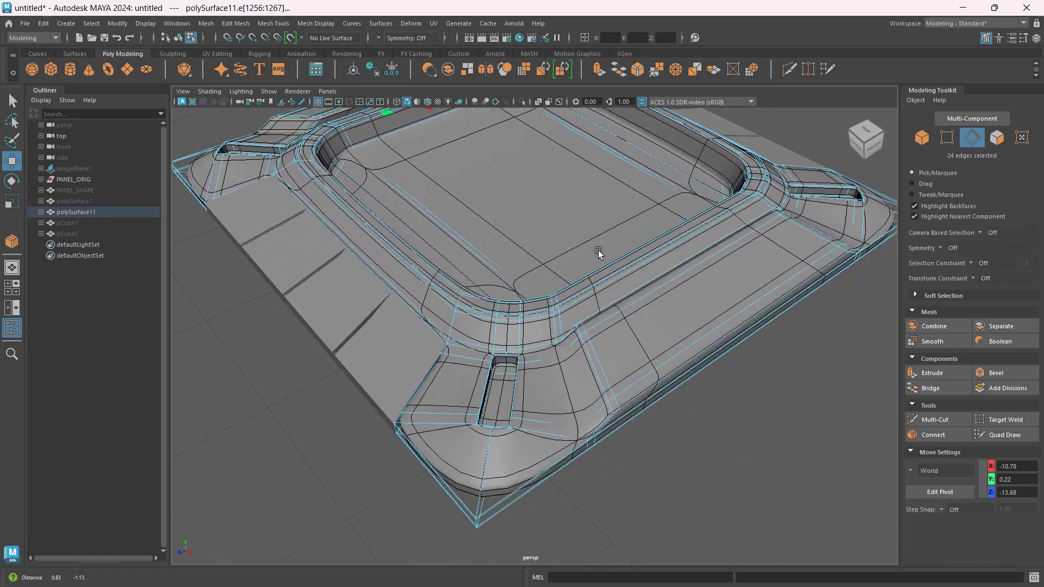
scroll(622, 356, up, 4)
mouse_move(622, 356)
alt+mouse_down()
mouse_move(641, 345)
mouse_move(625, 354)
alt+mouse_up()
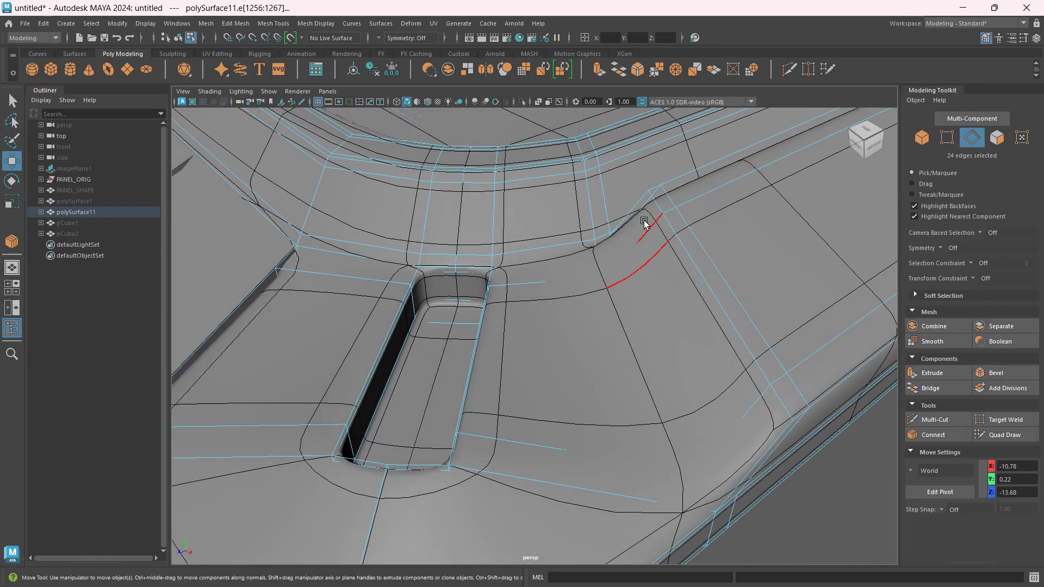
click(657, 249)
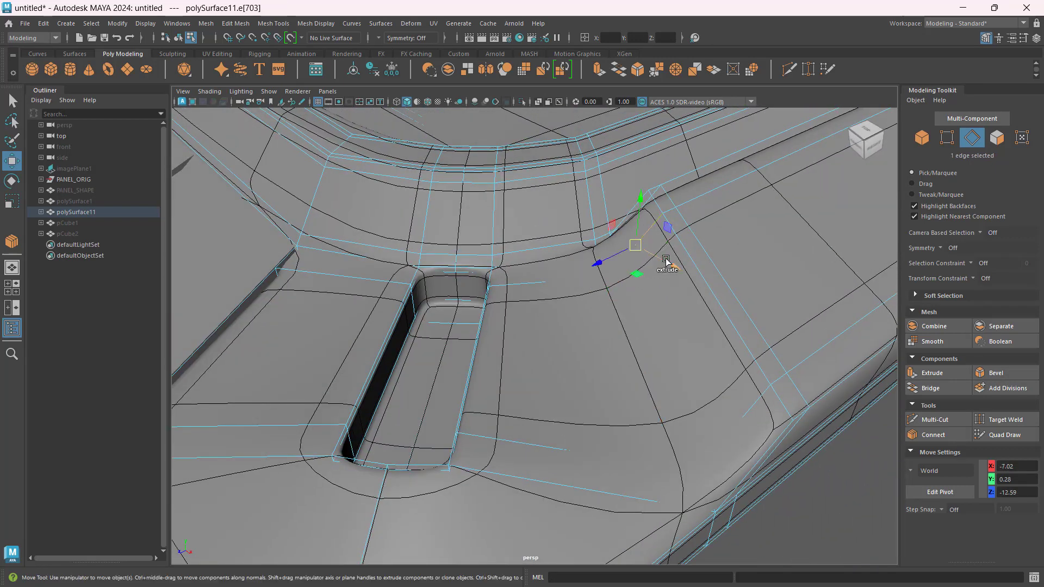
shift+double_click(746, 413)
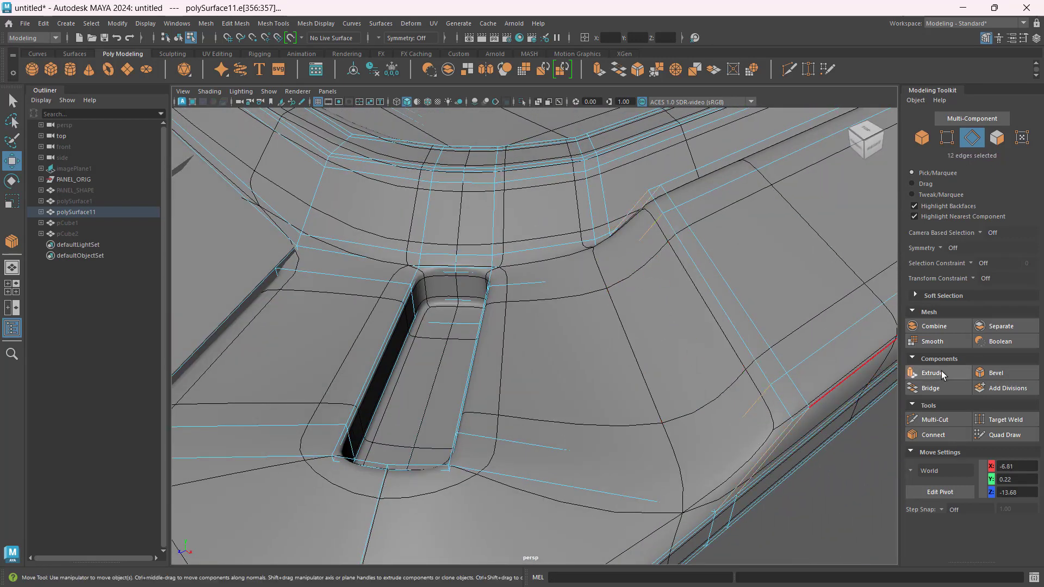
click(915, 436)
key(w)
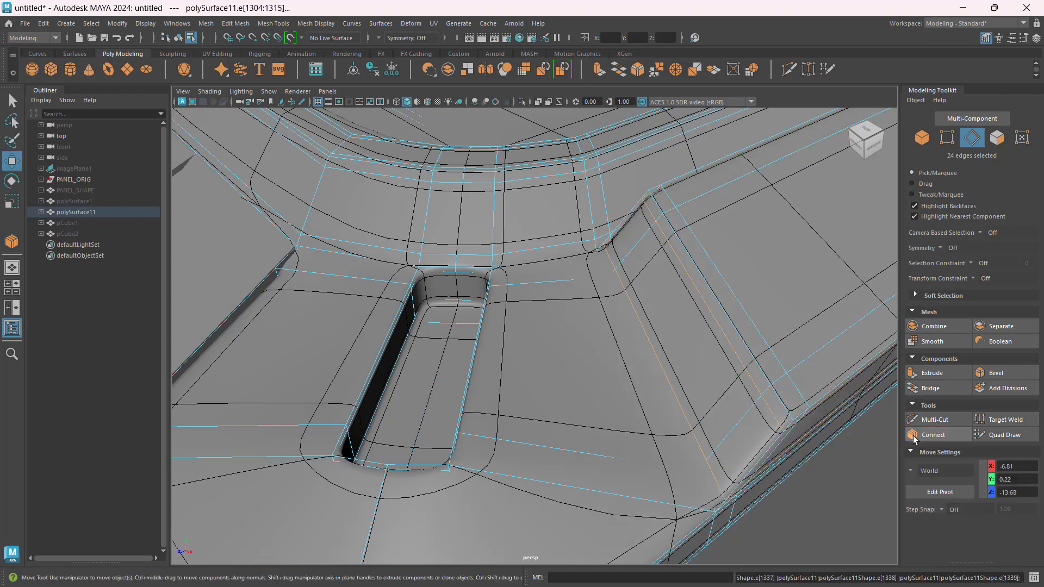
- Examine the smoothed corners and their fit against the segmented side strip
alt+drag(784, 285, 657, 431)
scroll(741, 422, up, 2)
alt+middle_drag(657, 430, 764, 229)
scroll(663, 393, up, 3)
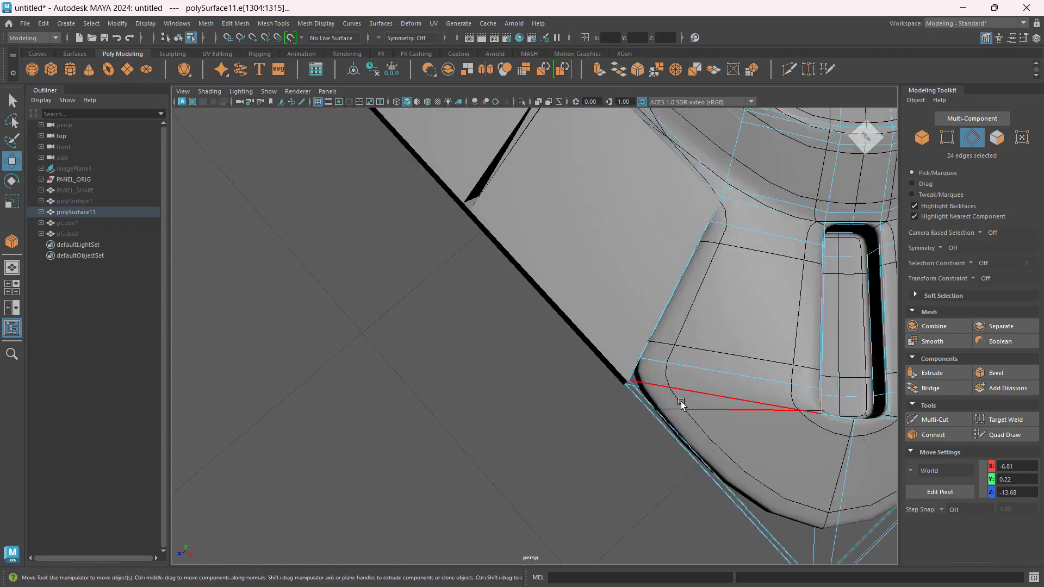
scroll(681, 403, down, 3)
alt+drag(682, 404, 726, 369)
alt+middle_drag(716, 345, 718, 541)
scroll(640, 384, down, 2)
alt+drag(639, 378, 663, 376)
- Switch to object selection and display the whole frame fully smoothed without its cage
click(922, 140)
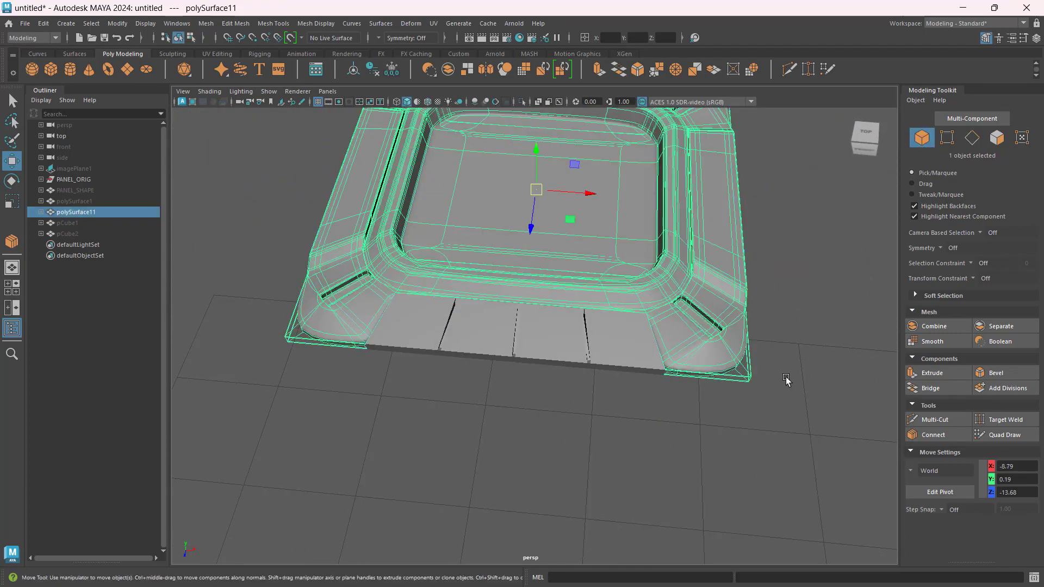
click(787, 380)
click(701, 303)
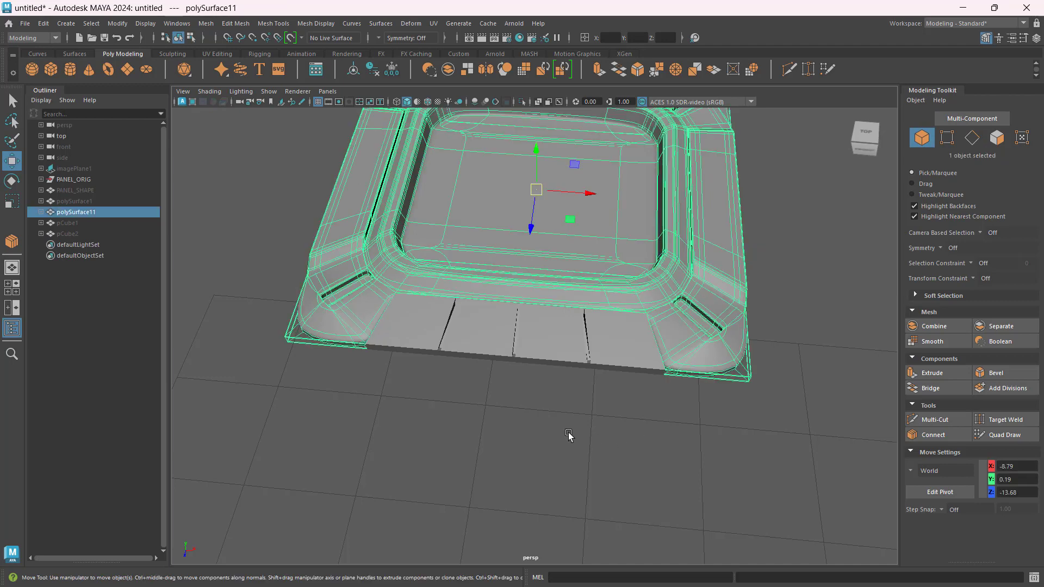
alt+drag(568, 435, 582, 455)
click(578, 450)
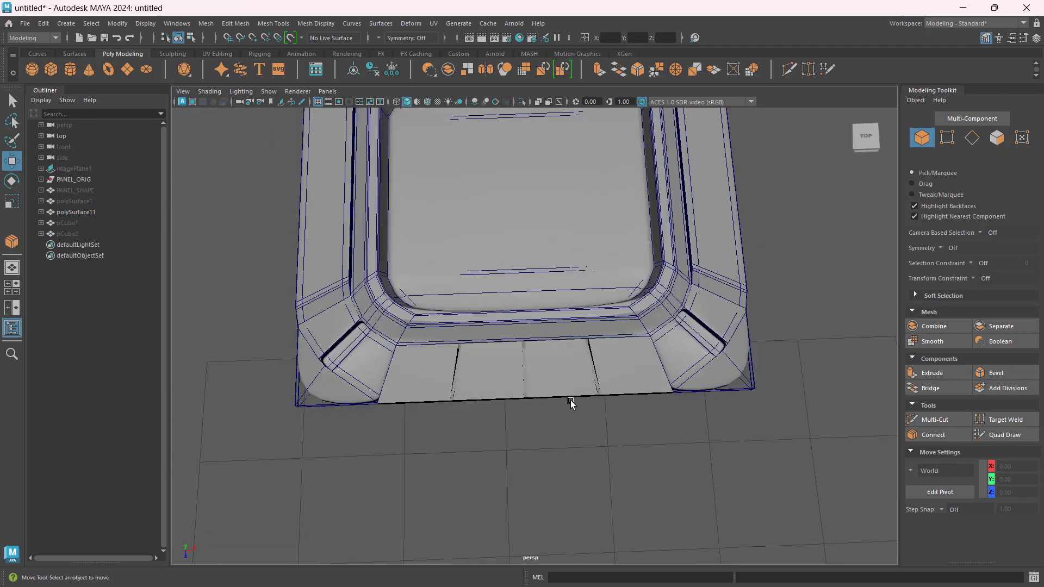
click(625, 287)
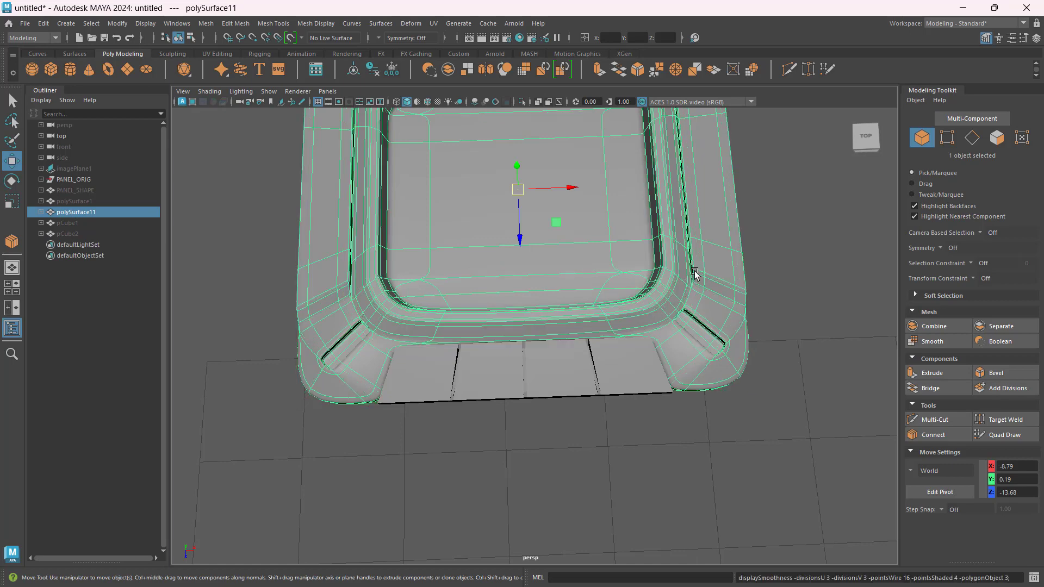
- Deselect the frame and inspect the smoothed recess, rim, slots and sides from several angles
click(808, 249)
alt+drag(456, 435, 354, 260)
click(585, 391)
scroll(586, 387, down, 3)
click(290, 231)
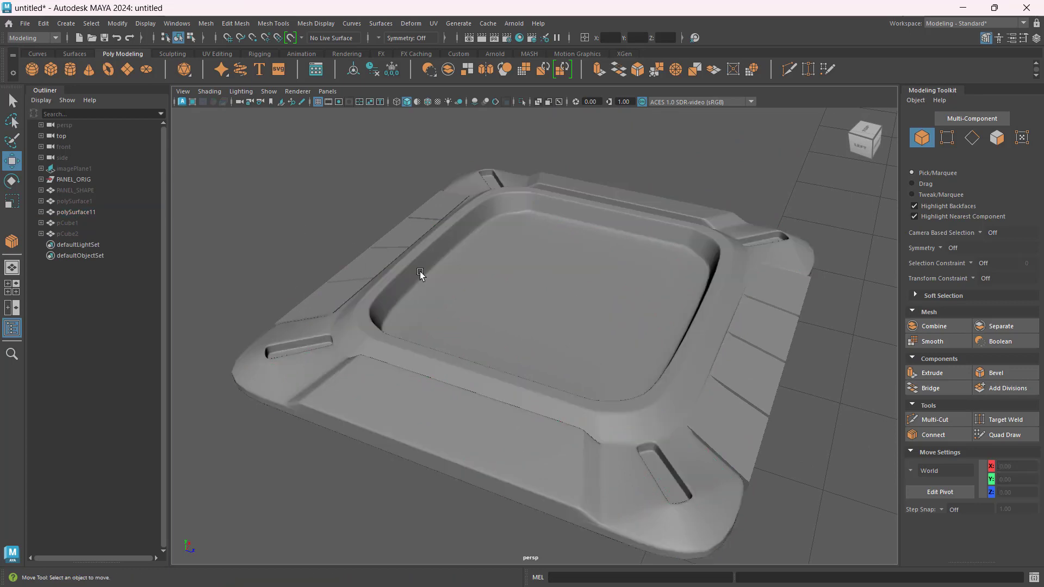
alt+drag(420, 272, 570, 272)
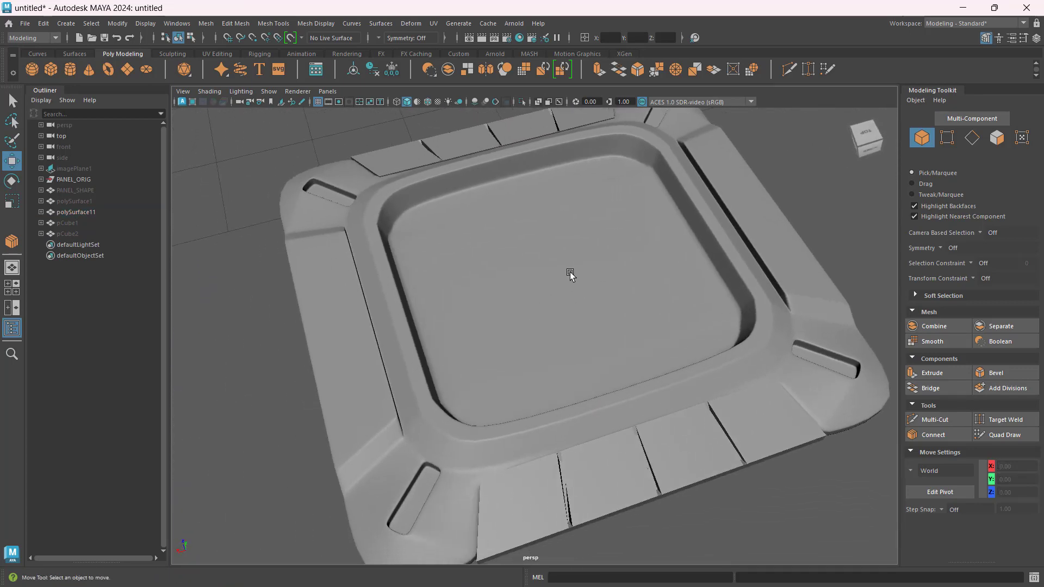
mouse_move(580, 359)
alt+mouse_down()
mouse_move(553, 338)
mouse_move(568, 347)
alt+mouse_up()
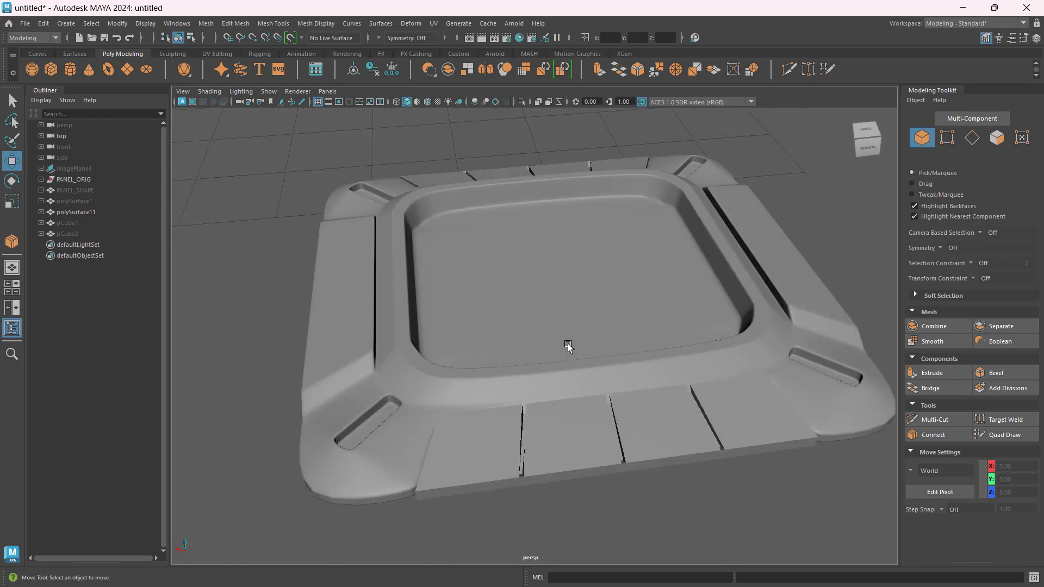
- Select the four-part side strip and preview it smoothed with its cage shown
click(571, 435)
alt+drag(571, 435, 571, 455)
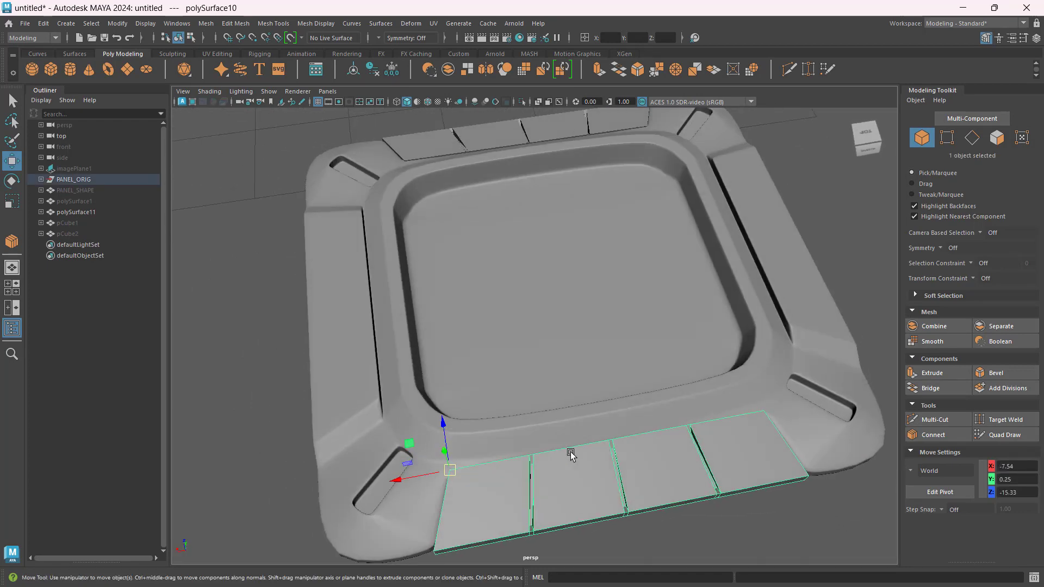
key(3)
alt+middle_drag(653, 468, 642, 310)
scroll(554, 325, up, 2)
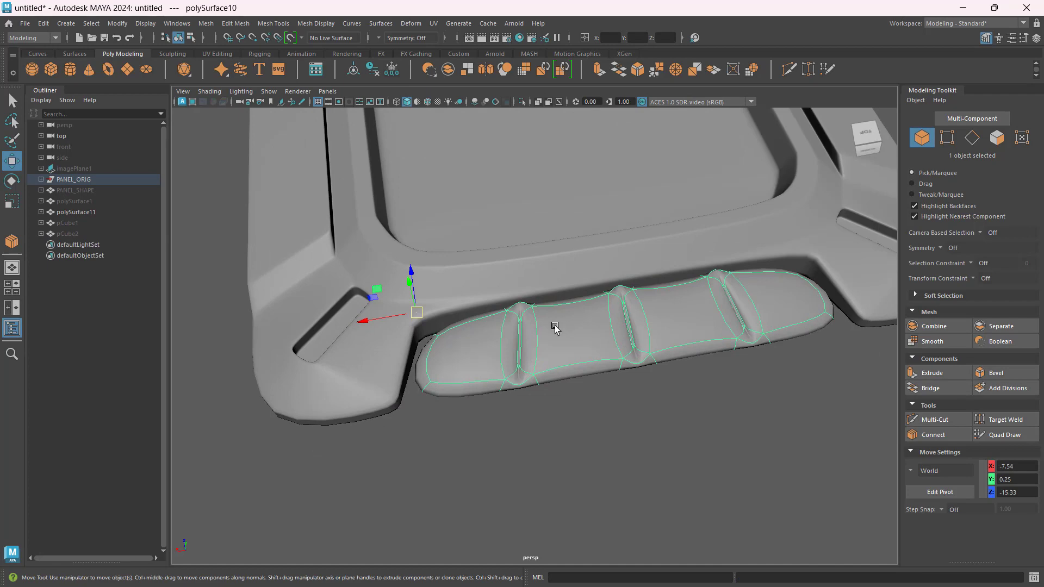
key(2)
alt+drag(551, 327, 526, 295)
scroll(526, 277, up, 4)
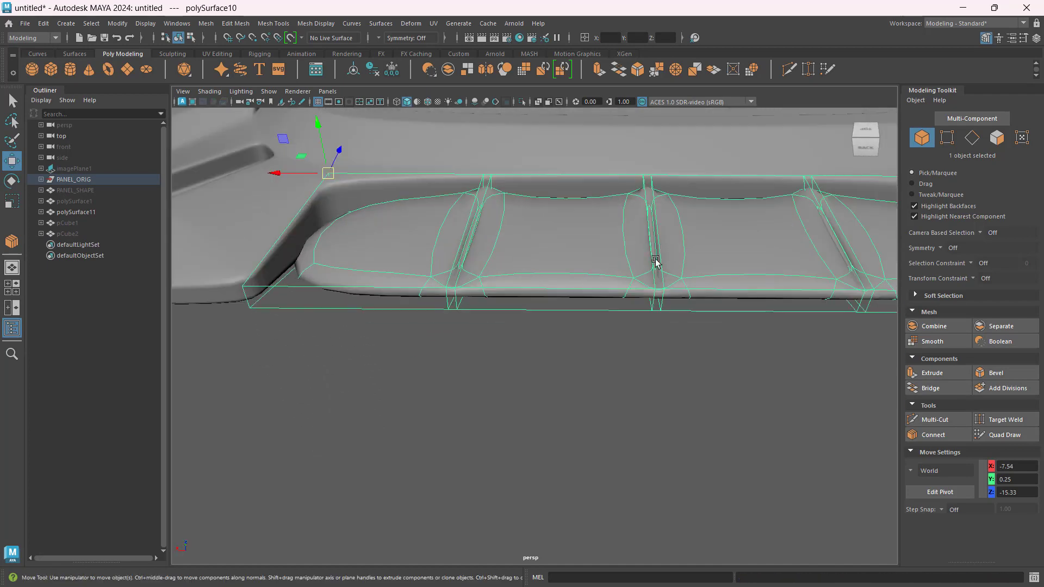
- Connect the four lengthwise edges of an inner strip segment with 2 segments and a 1.75 pinch
click(971, 140)
alt+drag(737, 226, 590, 235)
drag(478, 344, 537, 492)
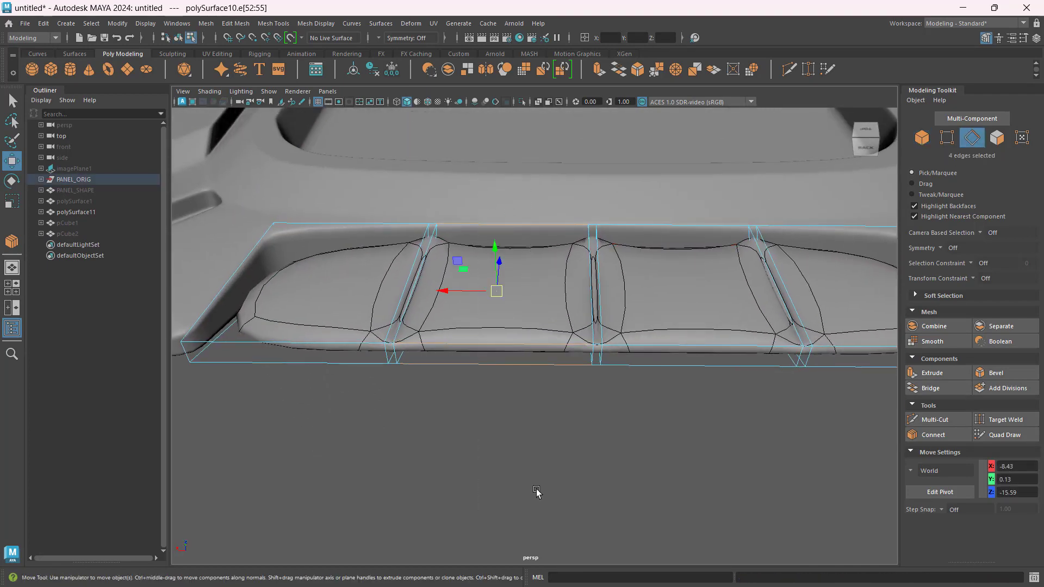
click(933, 435)
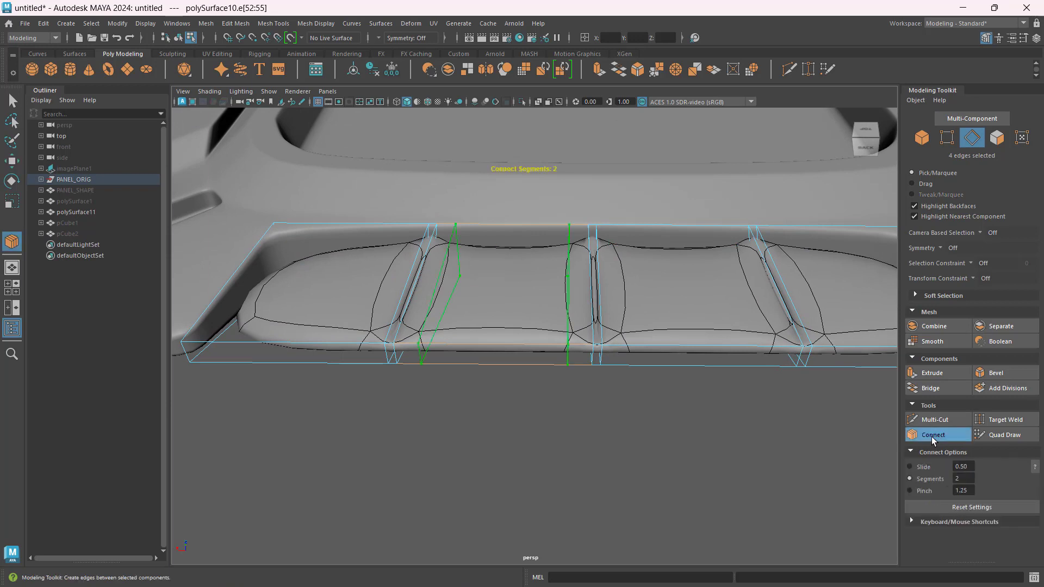
click(971, 491)
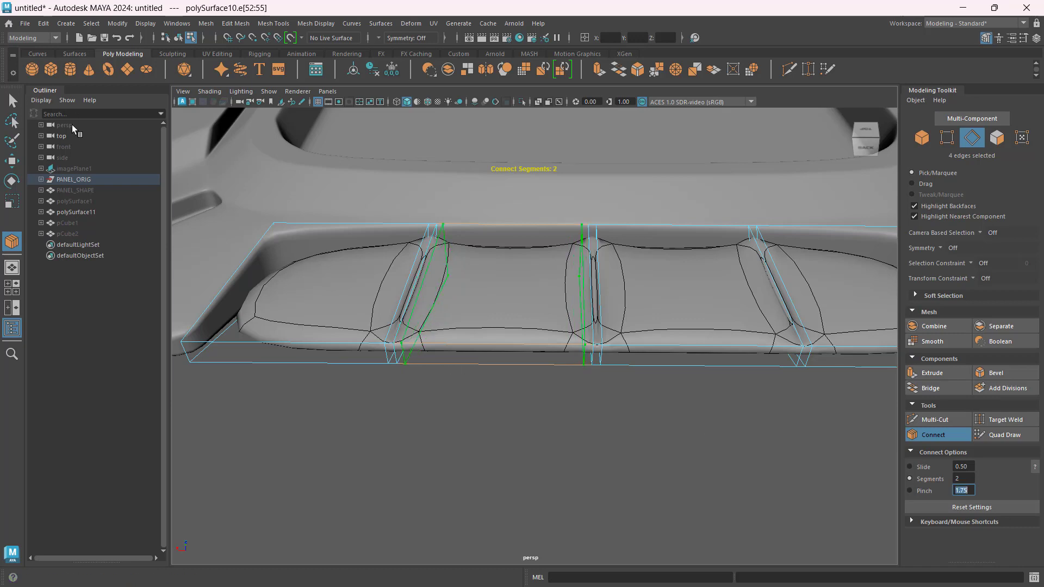
click(11, 161)
- Connect the four lengthwise edges of the adjacent end segment with 2 segments and a 1.75 pinch
alt+drag(381, 228, 442, 445)
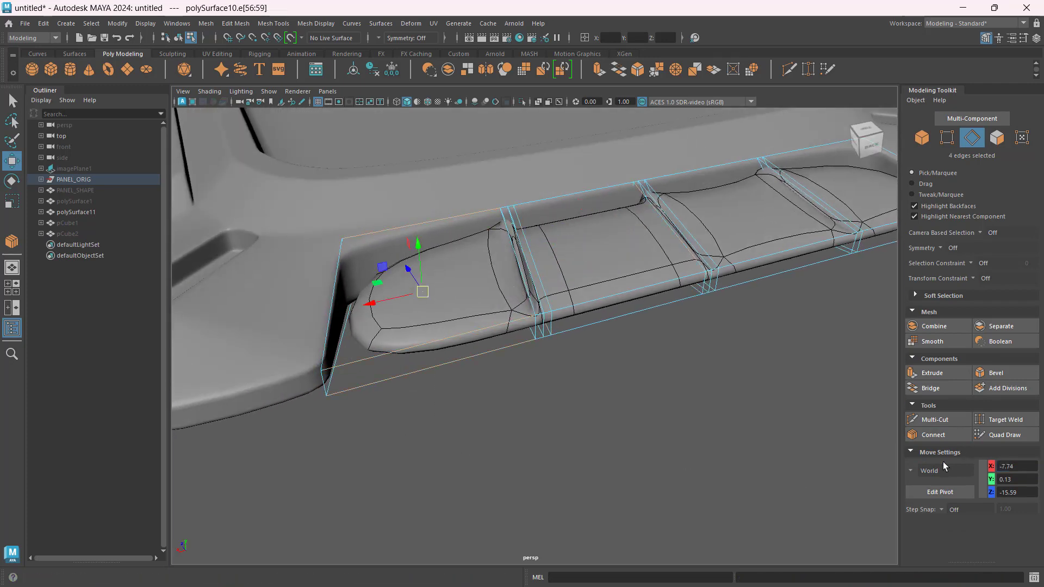
click(941, 436)
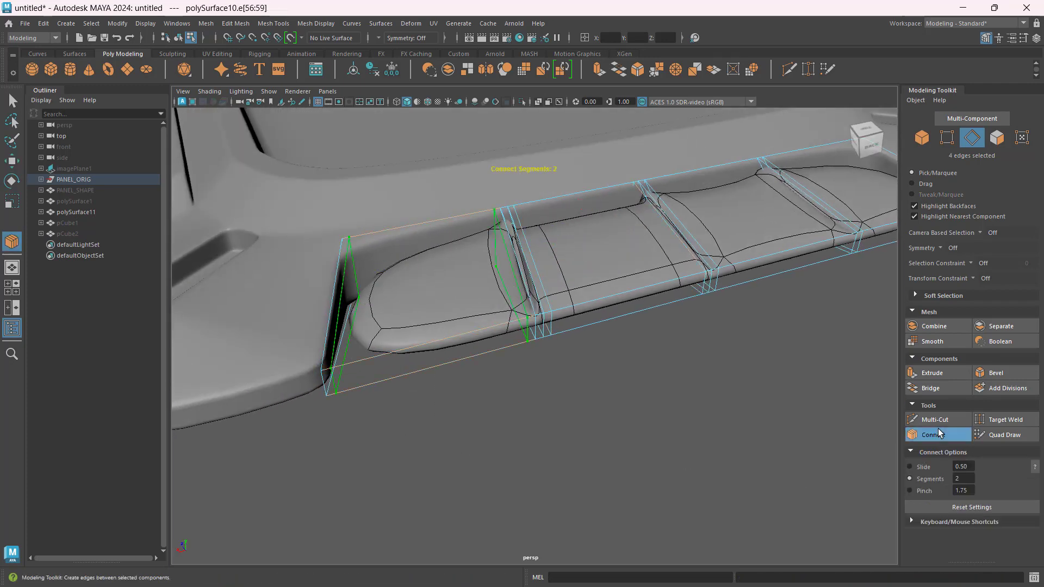
key(w)
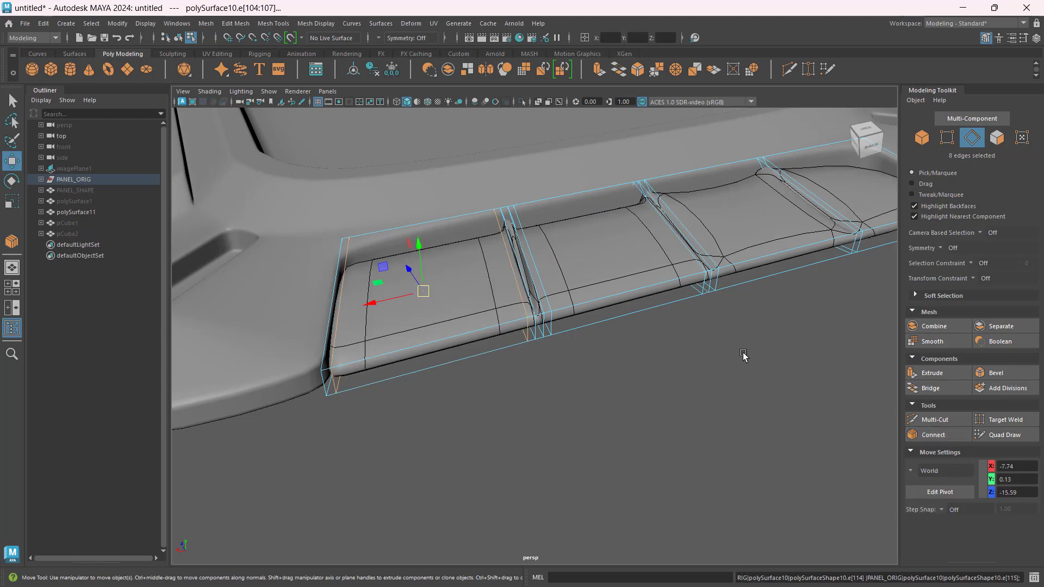
alt+drag(746, 355, 608, 393)
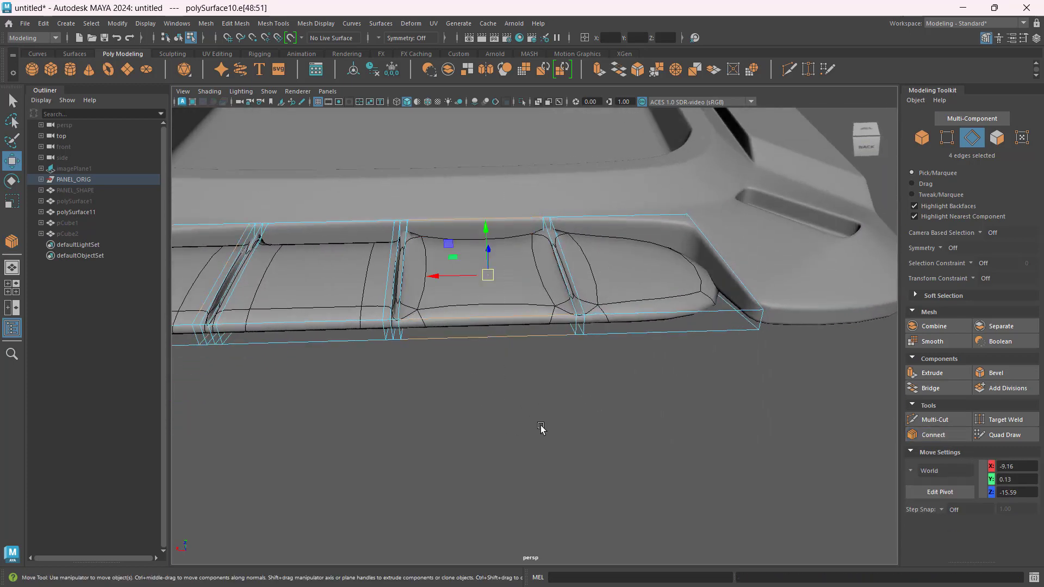
- Connect the four lengthwise edges of the remaining inner segment and of the far end segment, each with 2 segments and a 1.75 pinch
click(940, 435)
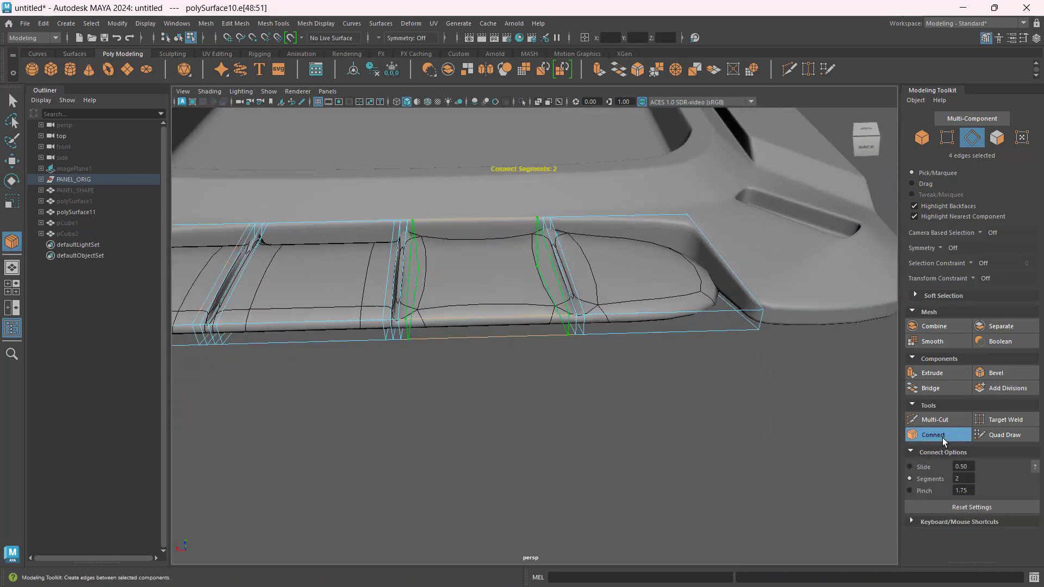
key(w)
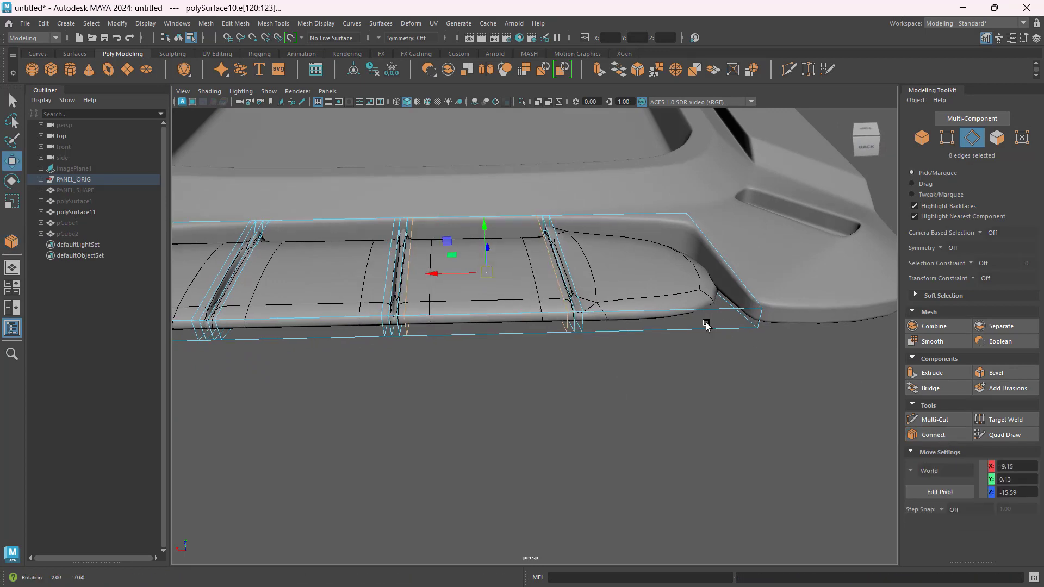
alt+drag(706, 326, 647, 321)
key(ctrl+z)
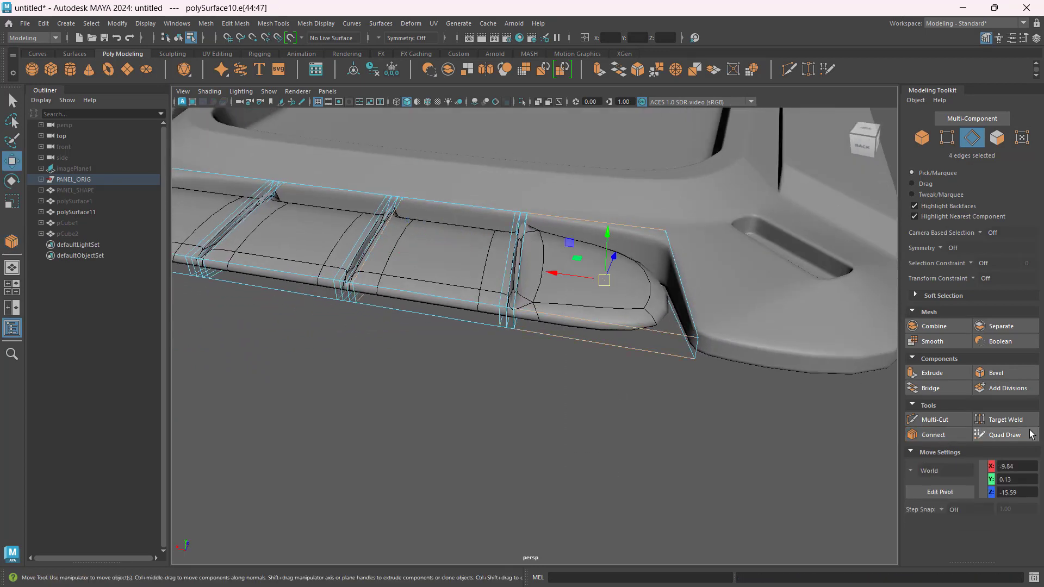
click(941, 437)
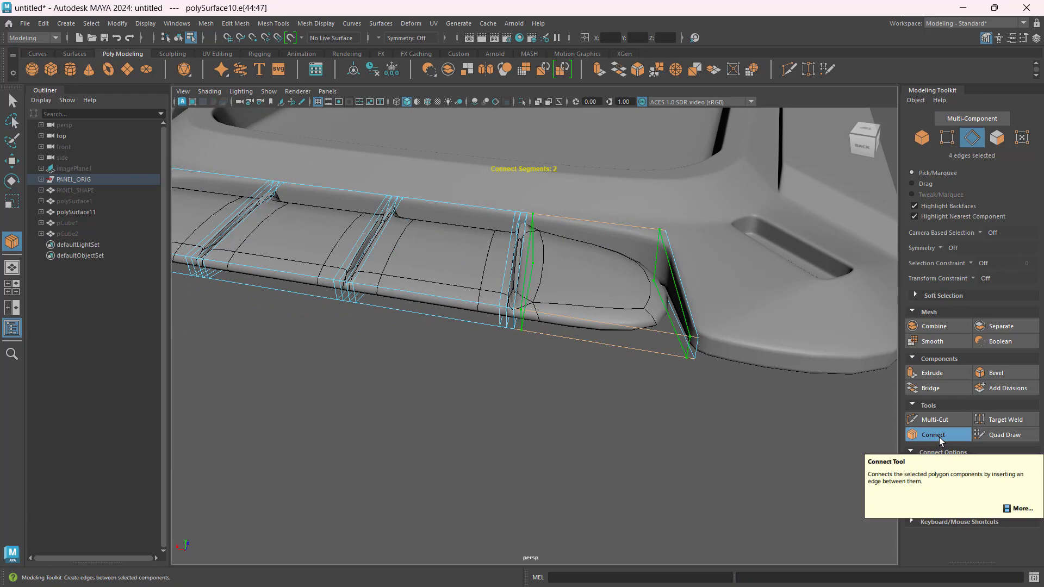
key(w)
- Connect the full ring of vertical edges around the side strip with 2 segments and a 1.75 pinch
alt+drag(789, 381, 513, 263)
scroll(513, 263, up, 3)
alt+middle_drag(557, 301, 660, 360)
scroll(778, 360, up, 3)
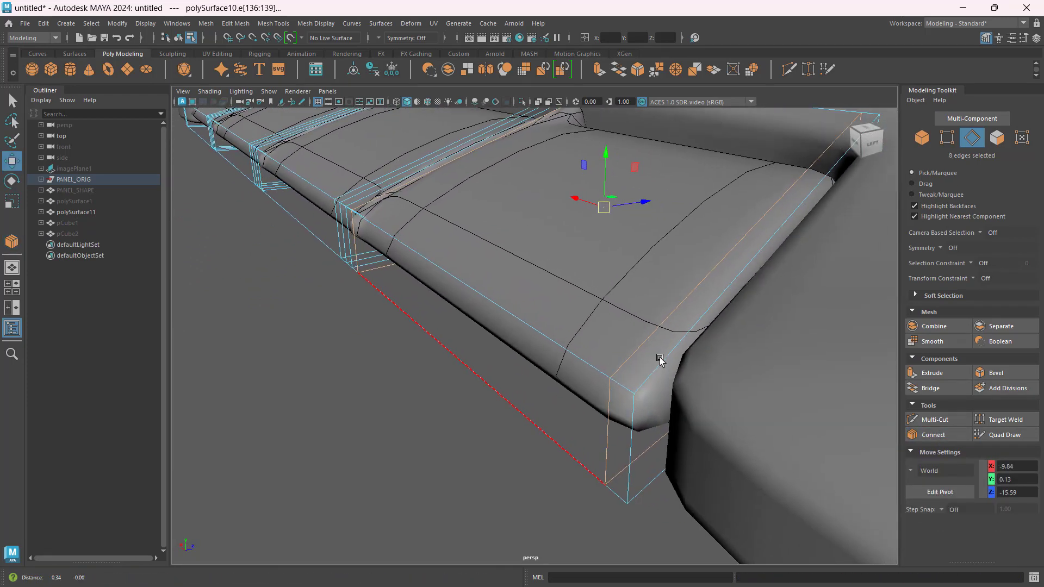
click(633, 426)
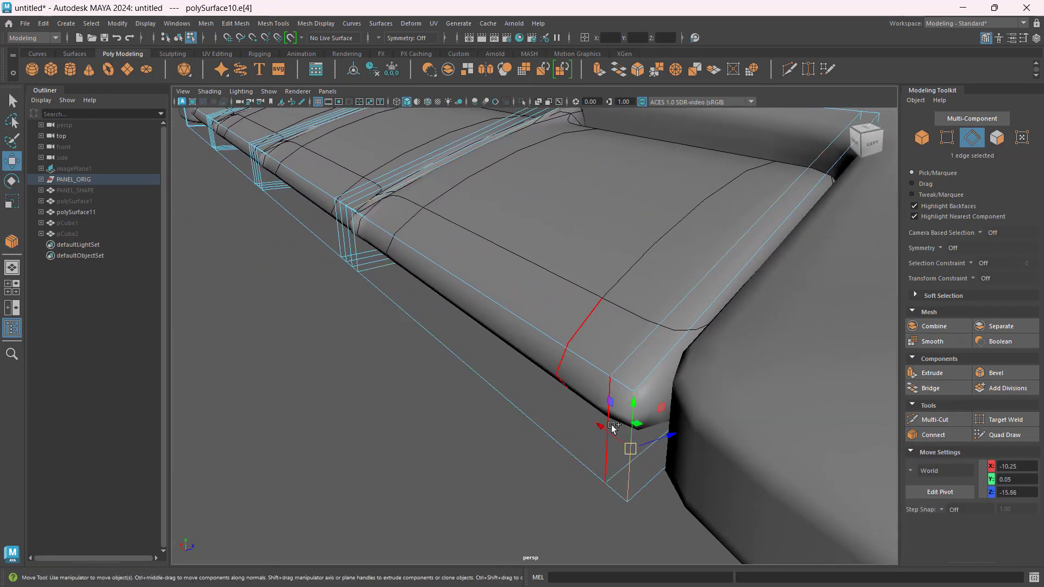
shift+double_click(607, 463)
click(930, 435)
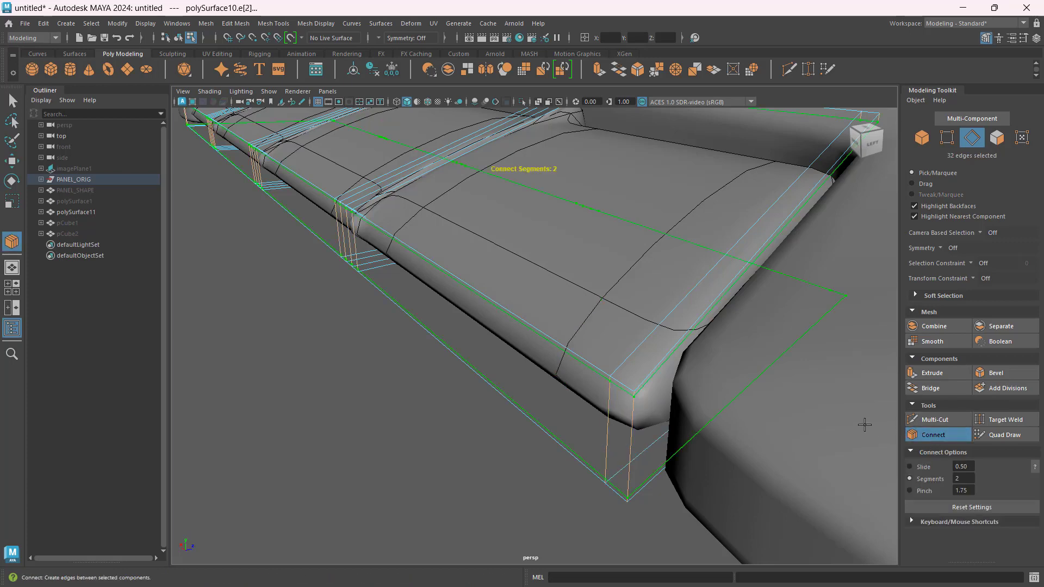
key(w)
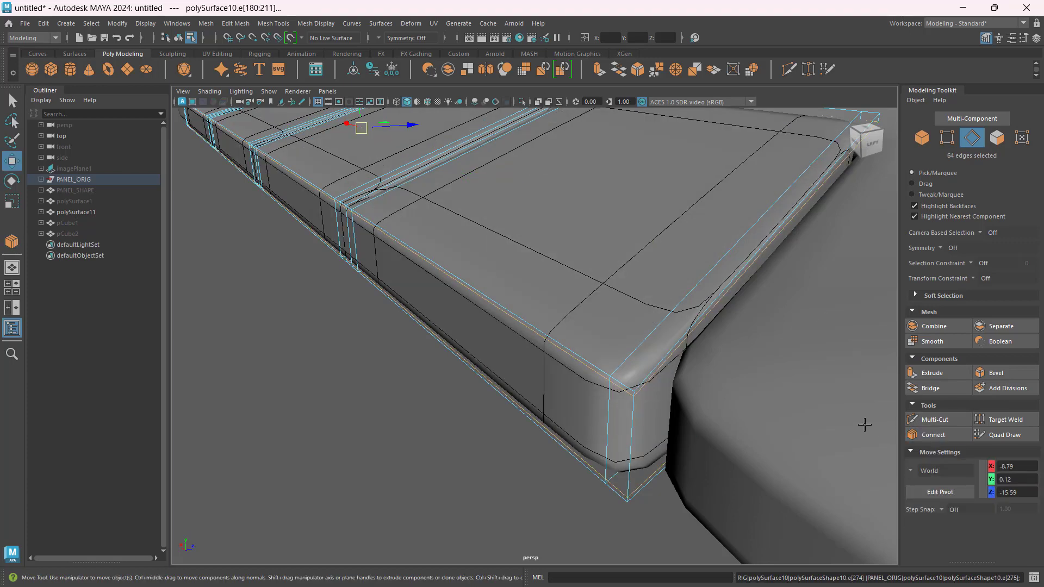
- Connect the ring of edges running across the strip's width with 2 segments and a 1.75 pinch
alt+drag(633, 314, 633, 351)
click(533, 432)
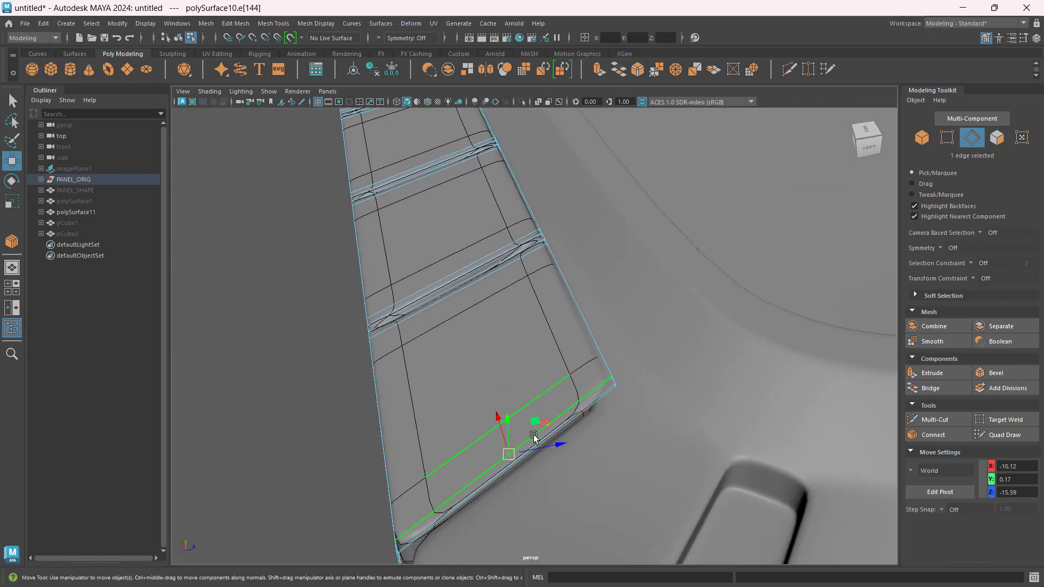
shift+double_click(566, 421)
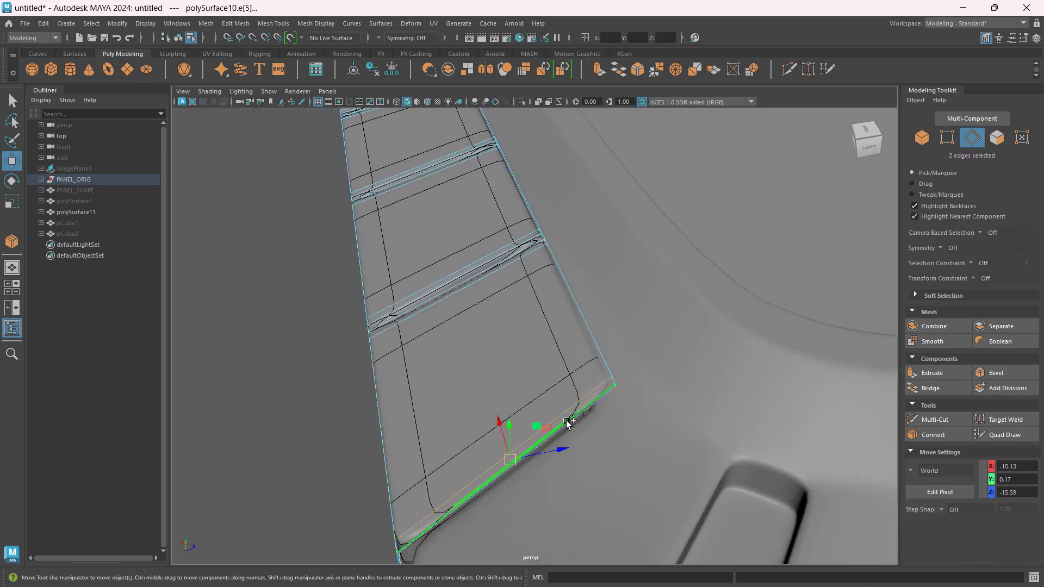
click(933, 436)
key(w)
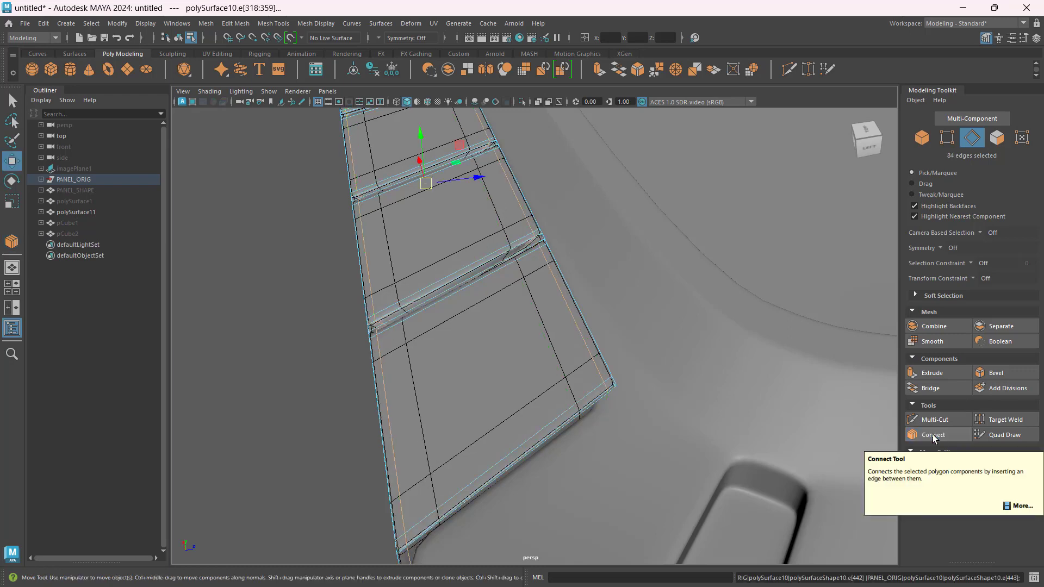
- Examine the grooves between the strip segments and their ends at both long sides from several angles
alt+drag(366, 338, 684, 244)
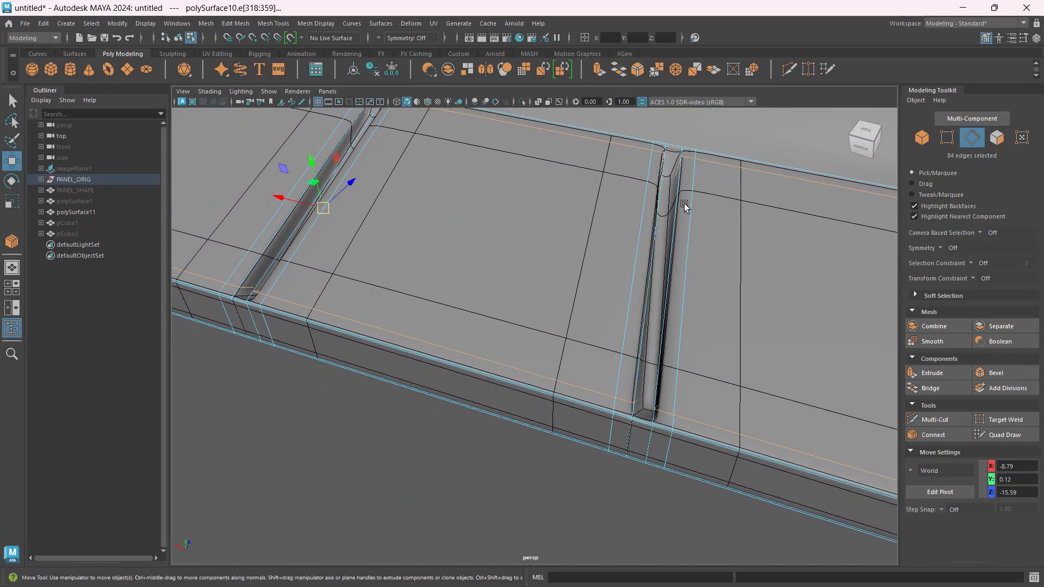
scroll(684, 195, up, 2)
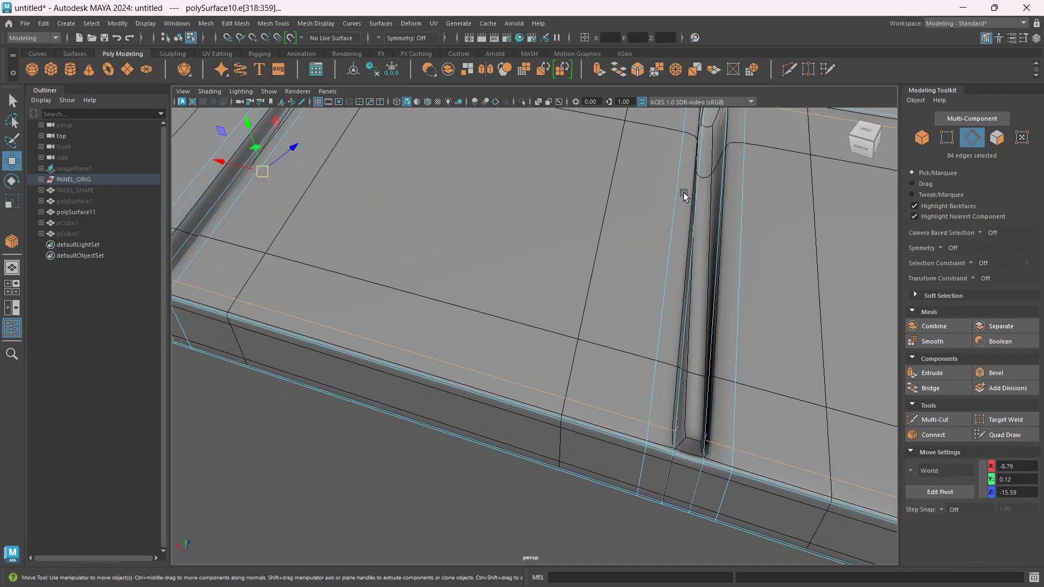
alt+drag(705, 417, 719, 392)
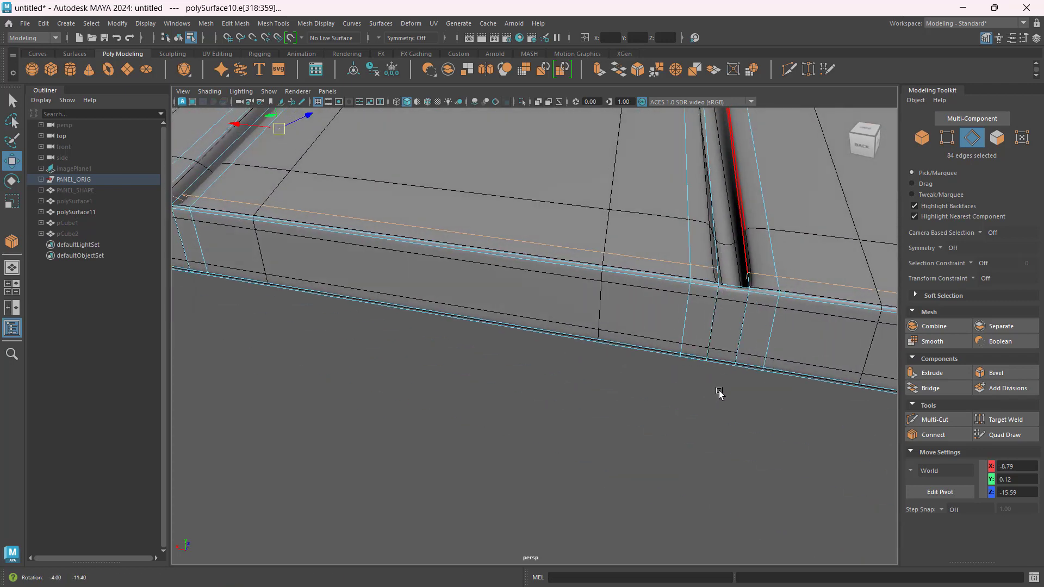
click(738, 286)
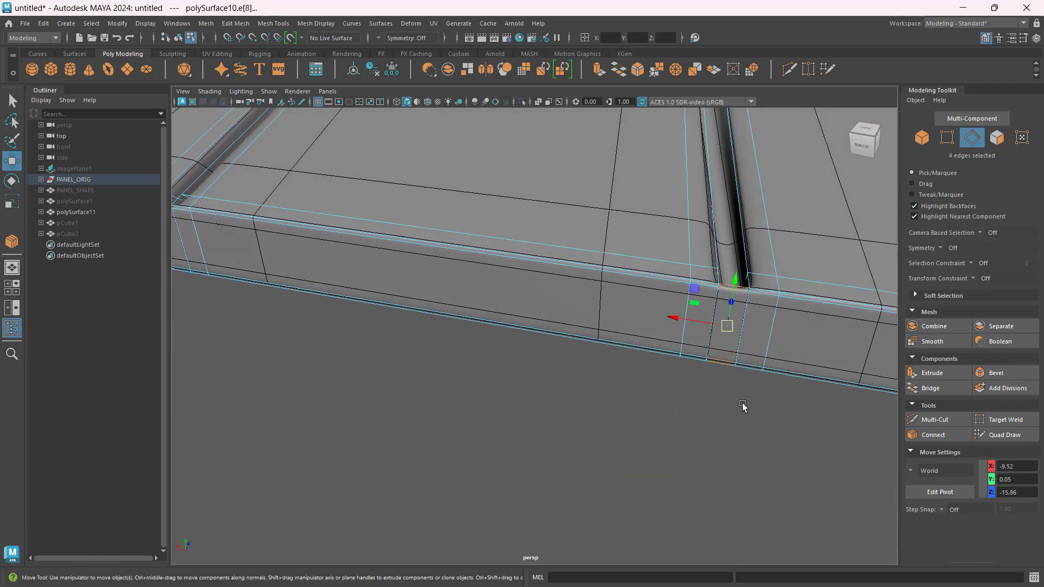
scroll(731, 314, down, 4)
alt+drag(735, 302, 738, 331)
scroll(682, 326, up, 6)
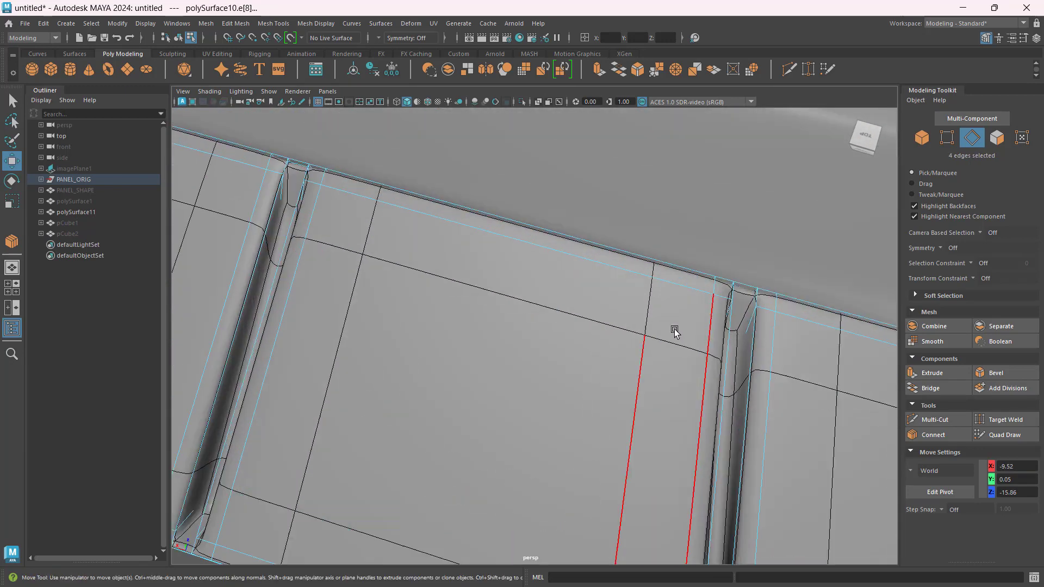
alt+middle_drag(794, 296, 655, 300)
scroll(557, 261, up, 5)
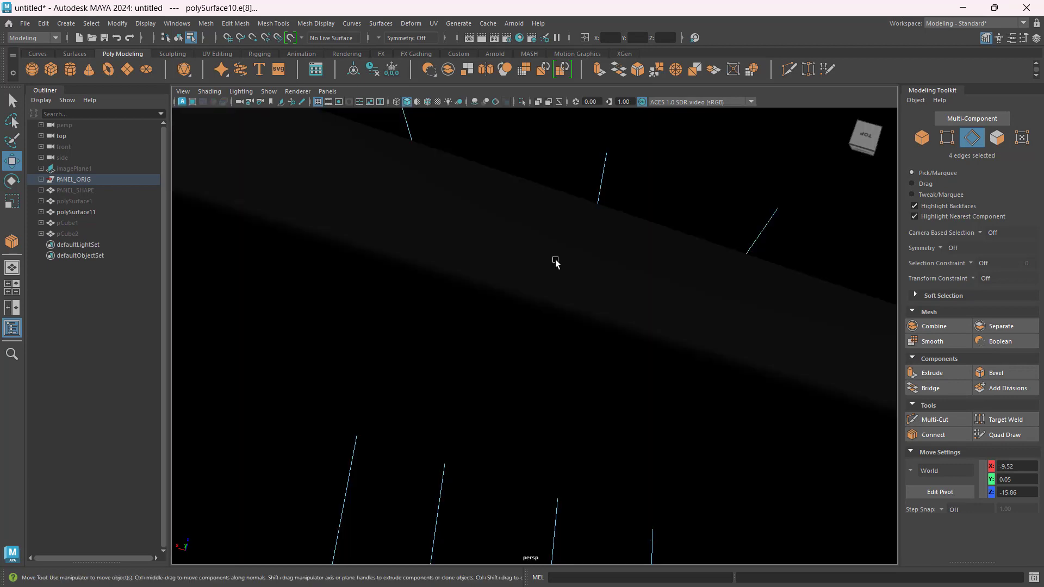
scroll(558, 261, down, 4)
alt+drag(558, 286, 427, 305)
alt+middle_drag(451, 319, 544, 432)
scroll(616, 332, up, 4)
scroll(616, 334, down, 4)
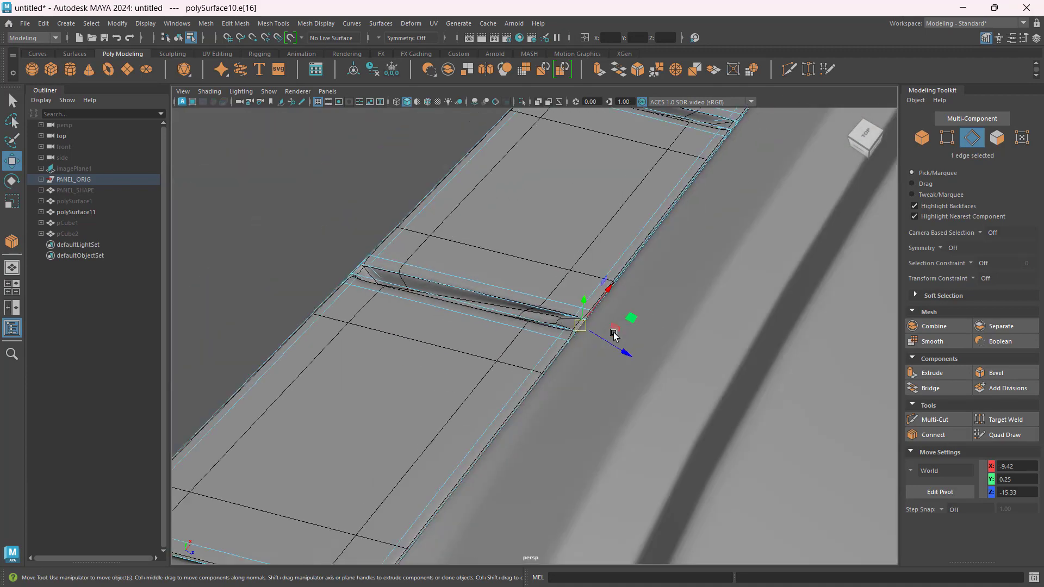
alt+drag(617, 335, 541, 252)
scroll(537, 256, up, 5)
scroll(547, 335, down, 5)
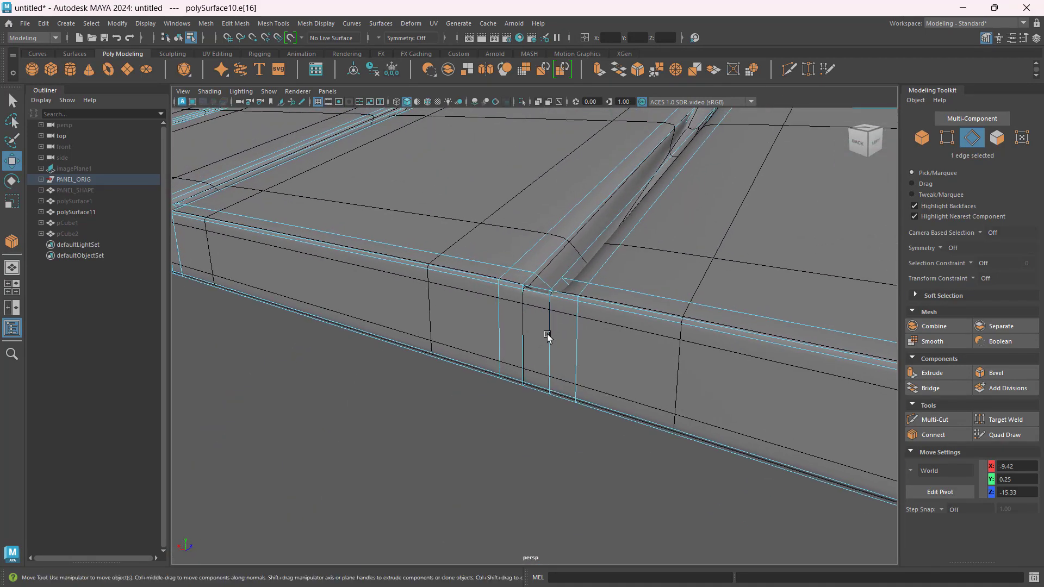
scroll(545, 289, up, 5)
scroll(541, 280, down, 4)
scroll(542, 280, up, 1)
scroll(542, 280, up, 1)
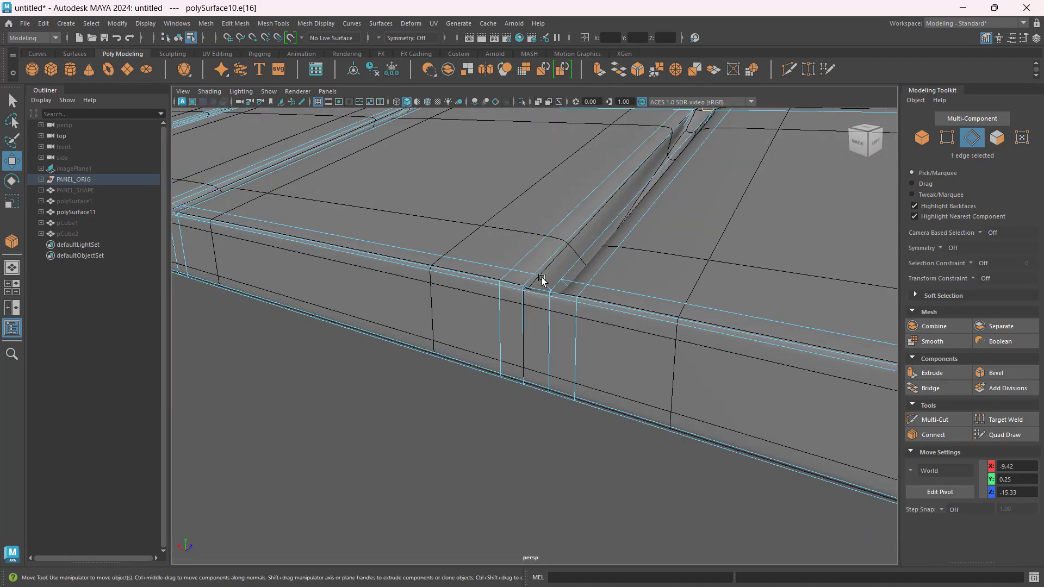
mouse_move(556, 278)
alt+mouse_down()
mouse_move(559, 306)
mouse_move(589, 306)
mouse_move(571, 292)
alt+mouse_up()
alt+middle_drag(571, 291, 563, 355)
alt+drag(645, 298, 564, 289)
scroll(596, 265, up, 4)
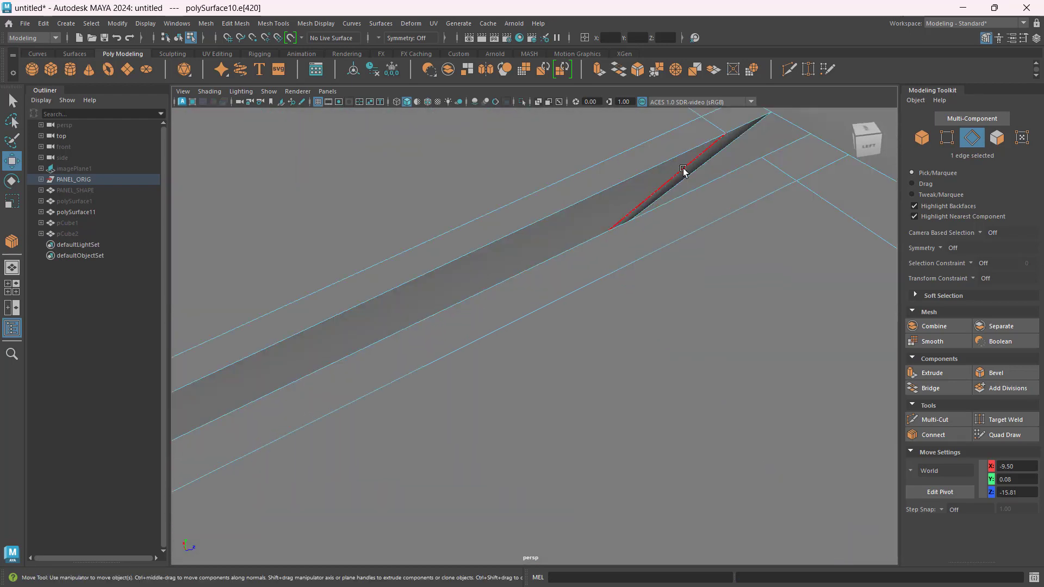
double_click(733, 150)
alt+drag(635, 226, 679, 287)
scroll(656, 286, up, 4)
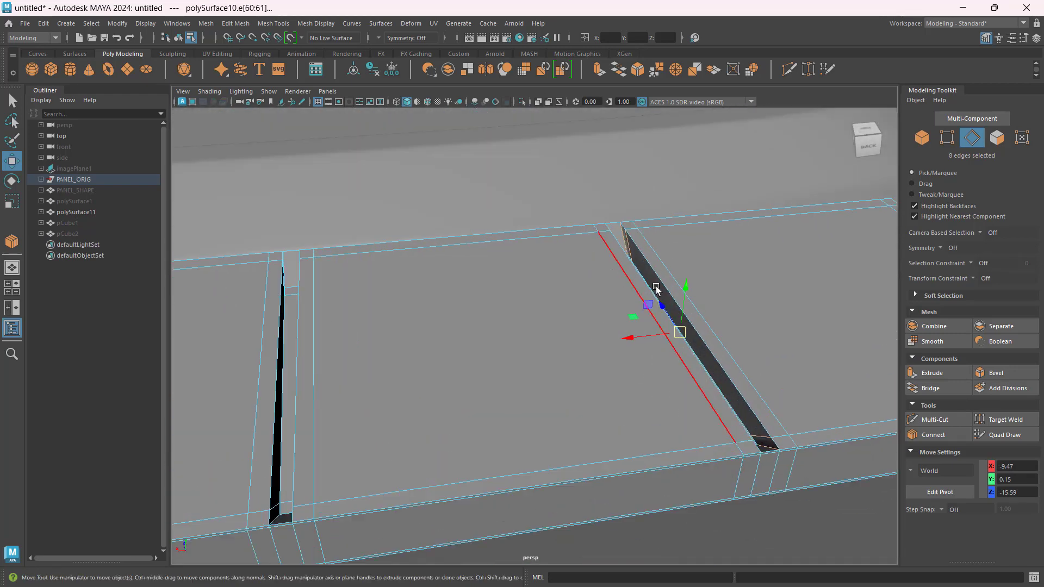
click(945, 437)
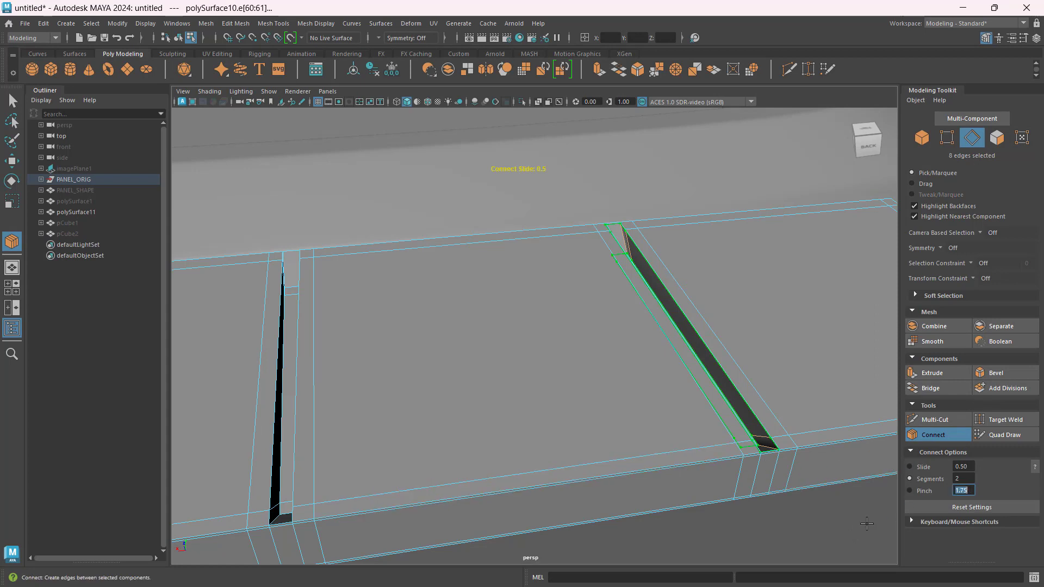
click(849, 549)
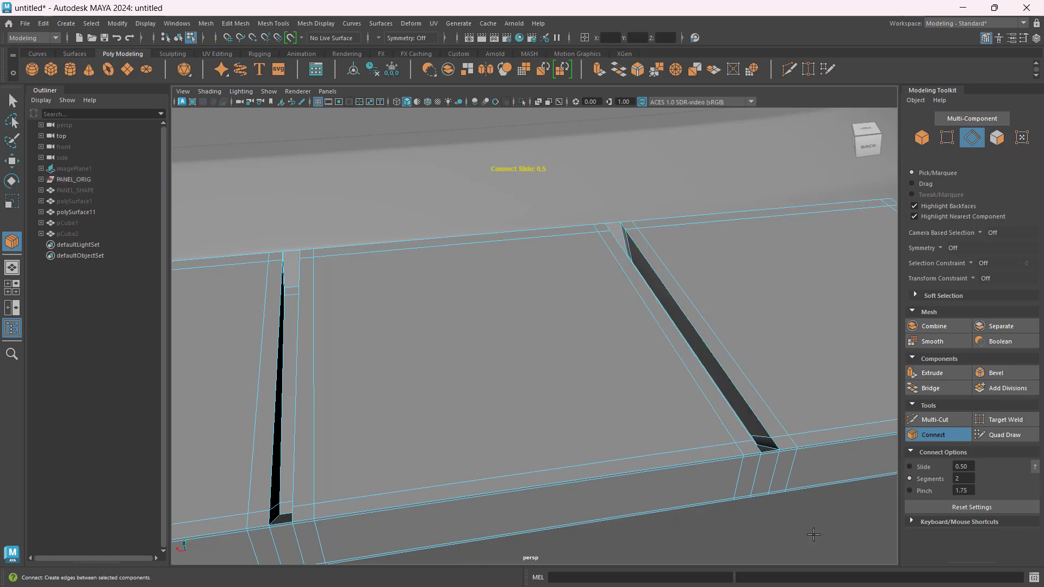
key(ctrl+z)
key(ctrl+z)
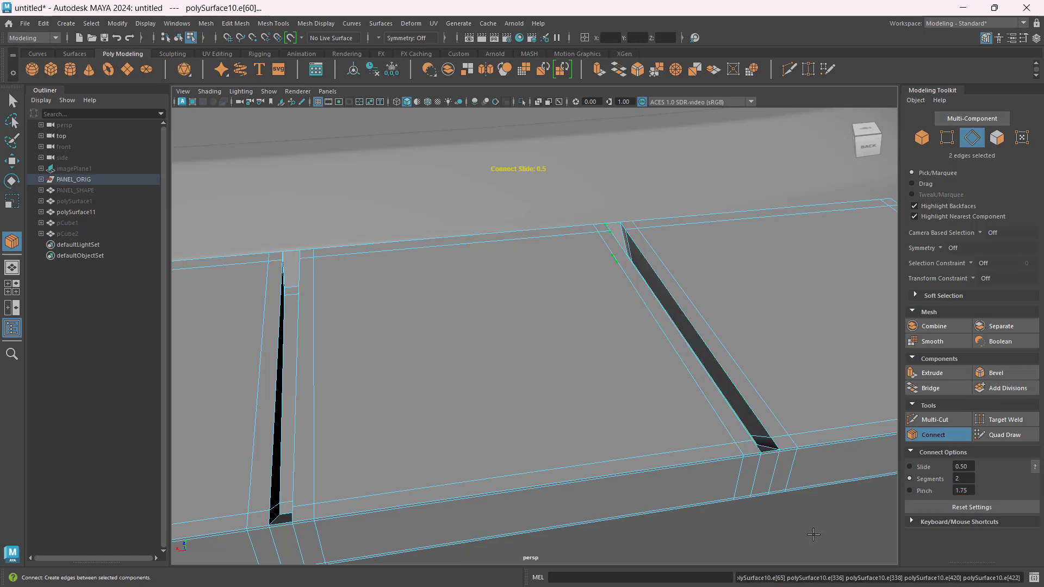
- Return to object selection, select the segmented strip and preview it smoothed without its cage
click(925, 138)
click(709, 449)
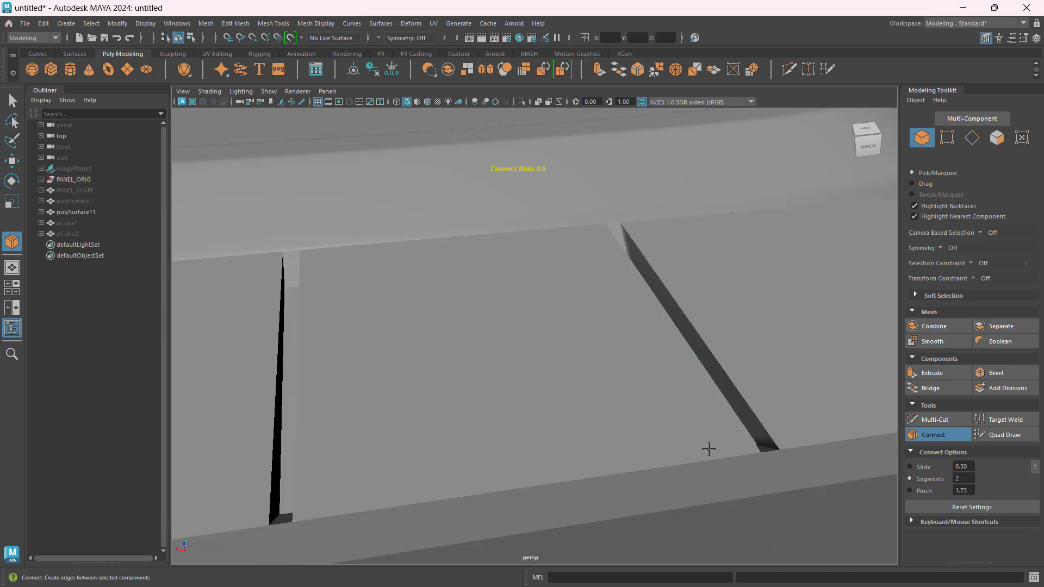
click(690, 439)
key(3)
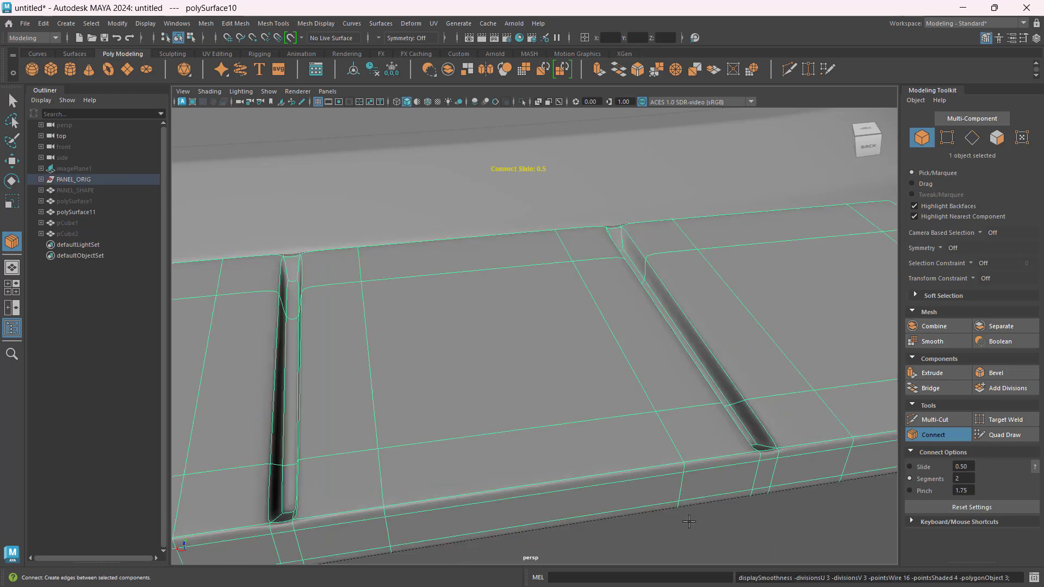
- Inspect the smoothed strip along its length and its fit within the whole frame panel
click(689, 521)
alt+drag(683, 489, 608, 452)
click(597, 351)
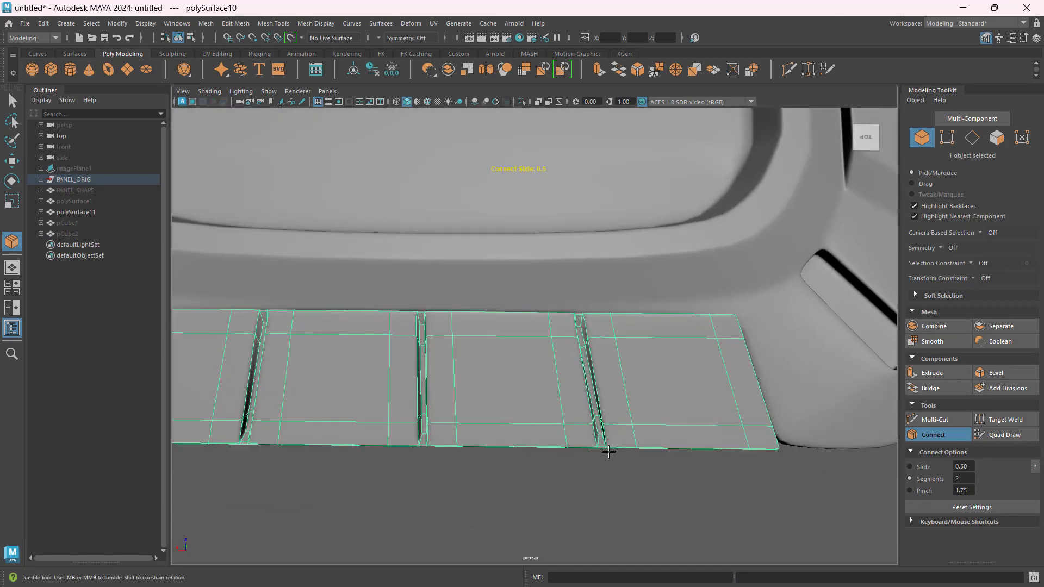
alt+middle_drag(577, 443, 825, 383)
click(618, 489)
scroll(609, 398, down, 7)
alt+drag(621, 395, 590, 359)
click(546, 317)
alt+right_drag(590, 359, 647, 280)
alt+drag(563, 353, 615, 361)
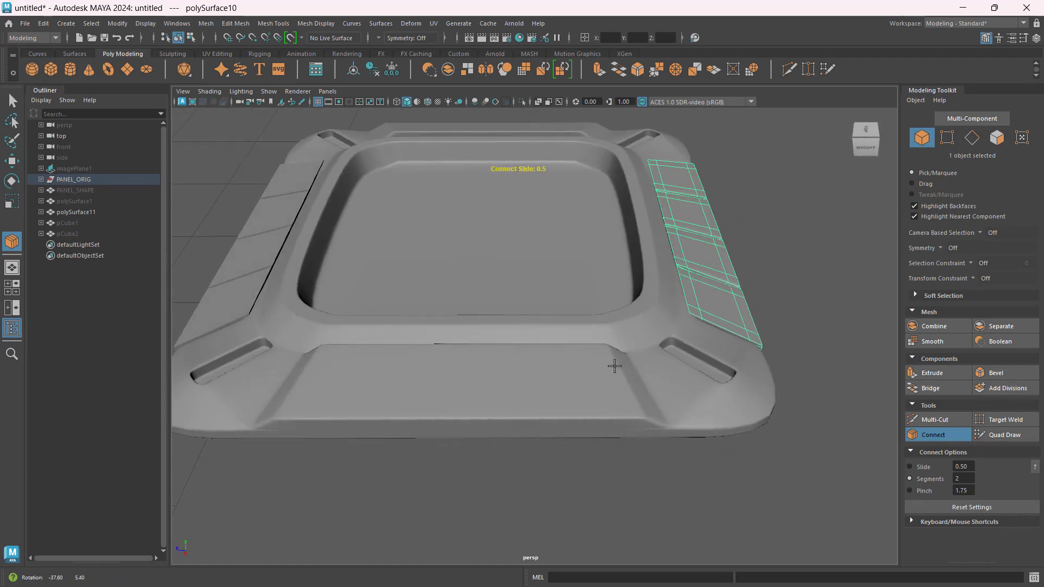
- Select the segmented strip on the opposite side of the frame and switch it to edge selection
alt+middle_drag(615, 362, 875, 412)
alt+drag(584, 375, 669, 383)
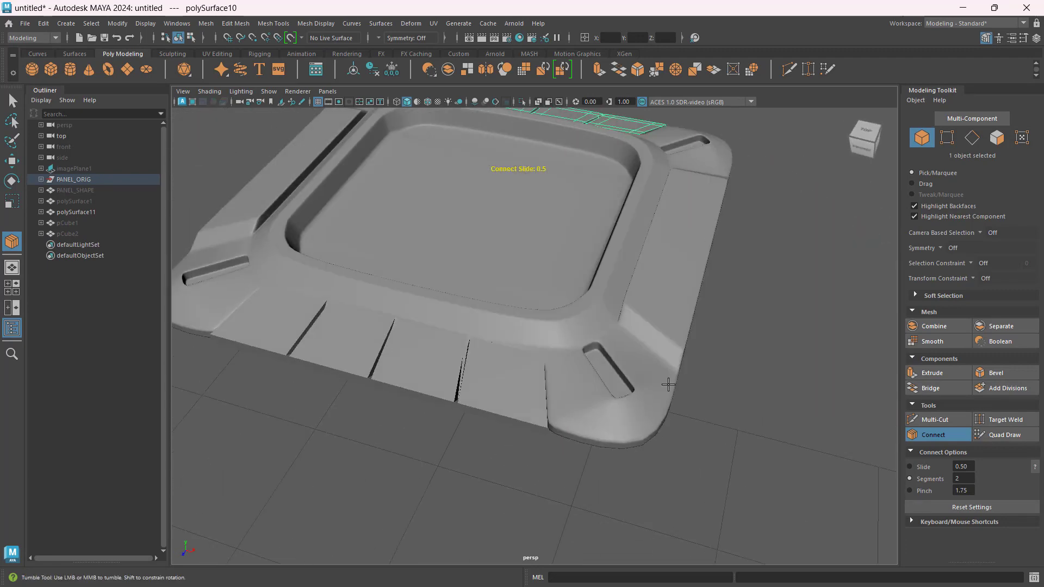
alt+middle_drag(575, 374, 708, 380)
click(609, 370)
alt+right_drag(609, 370, 656, 416)
alt+drag(656, 416, 723, 389)
click(970, 140)
alt+right_drag(757, 468, 791, 478)
alt+middle_drag(849, 517, 774, 424)
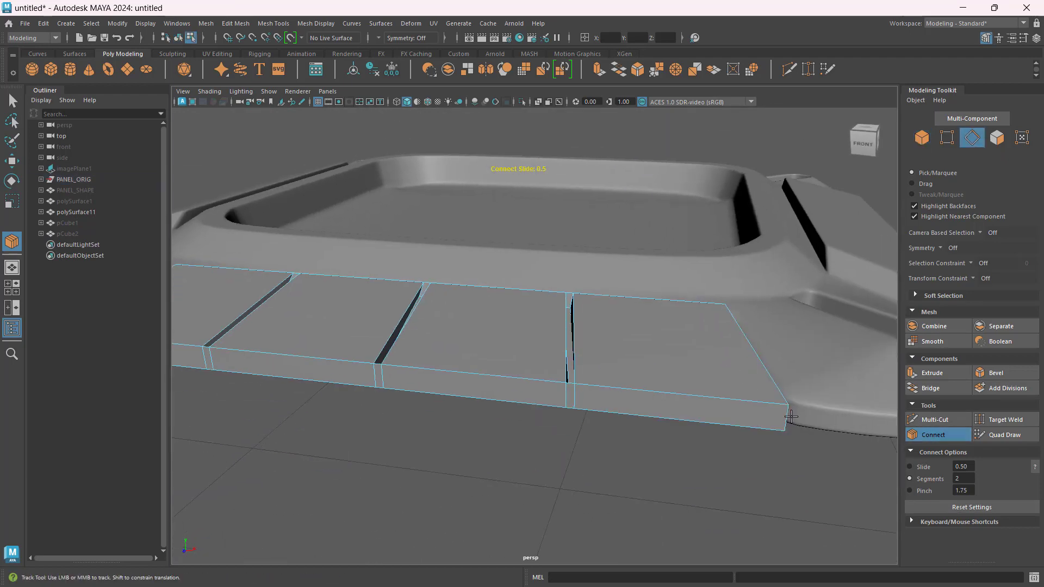
click(792, 416)
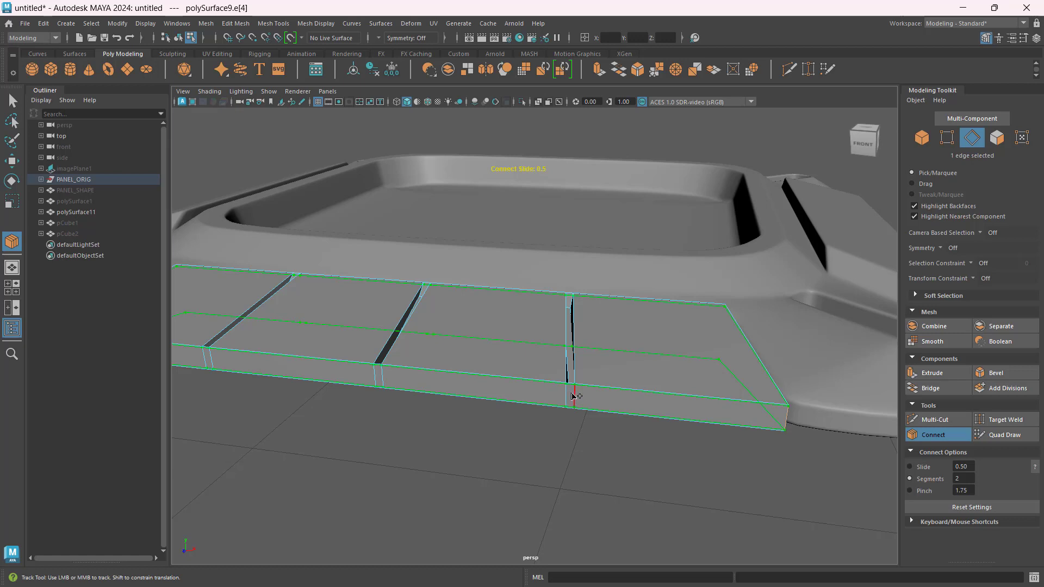
key(ctrl+z)
click(936, 435)
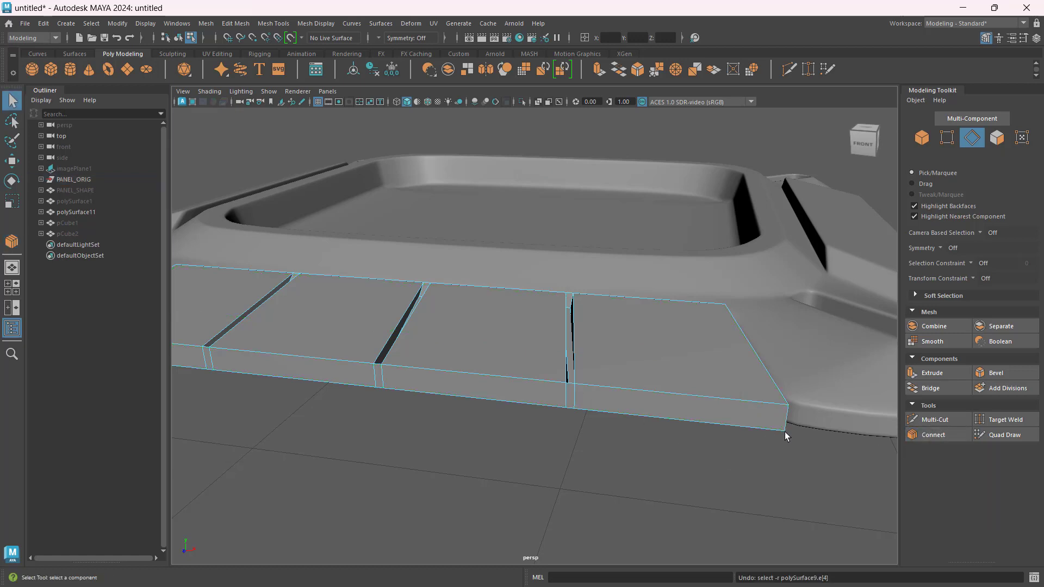
- Select the ring of short vertical edges around the segmented strip and connect them with 2 segments to add loops around its sides
click(792, 417)
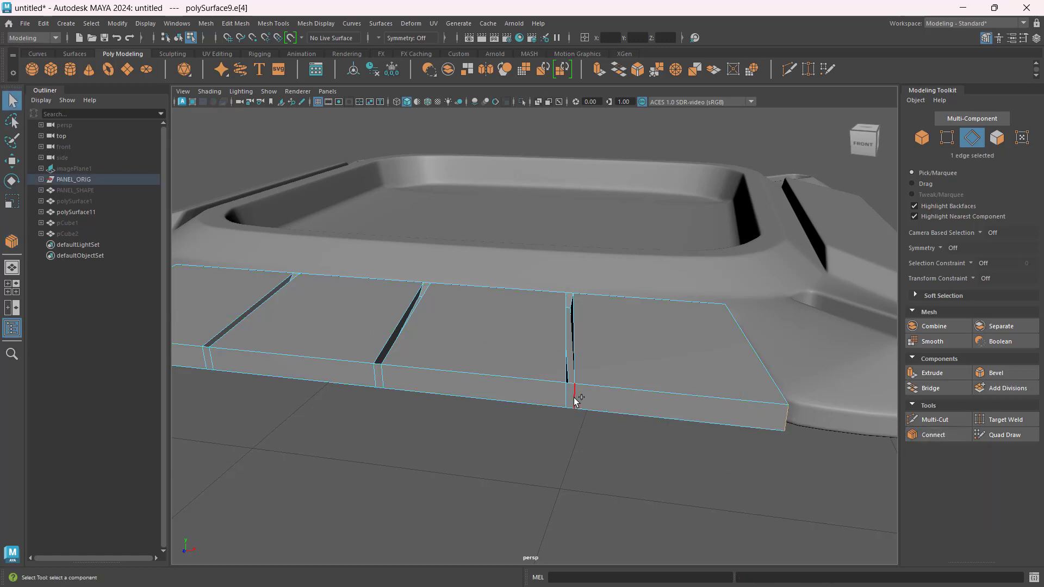
click(933, 435)
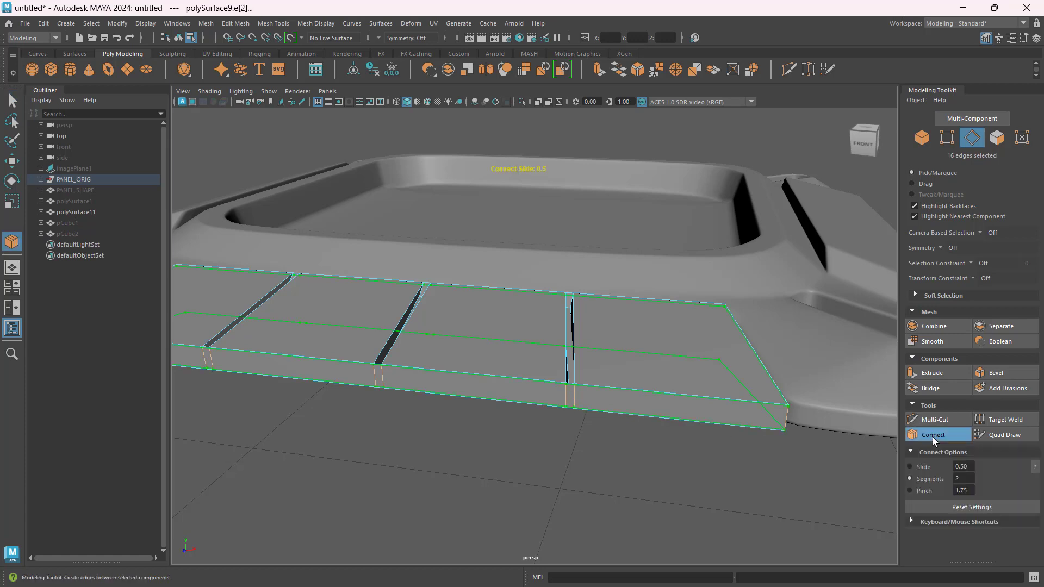
key(w)
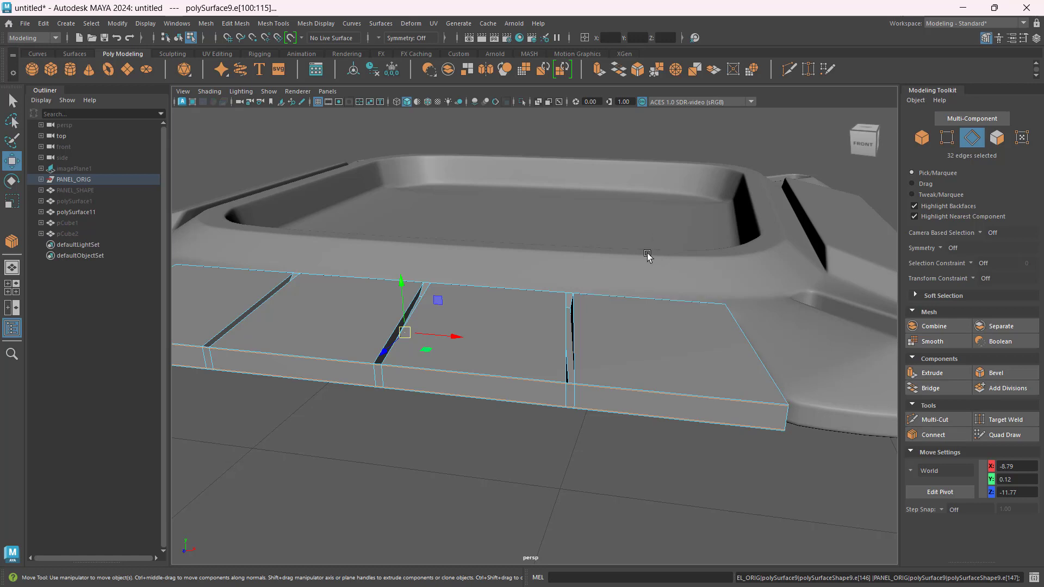
- Connect the lengthwise edges of the strip's end segment and its neighbour with 2 segments each, adding support loops beside their ends
drag(647, 256, 676, 477)
click(924, 436)
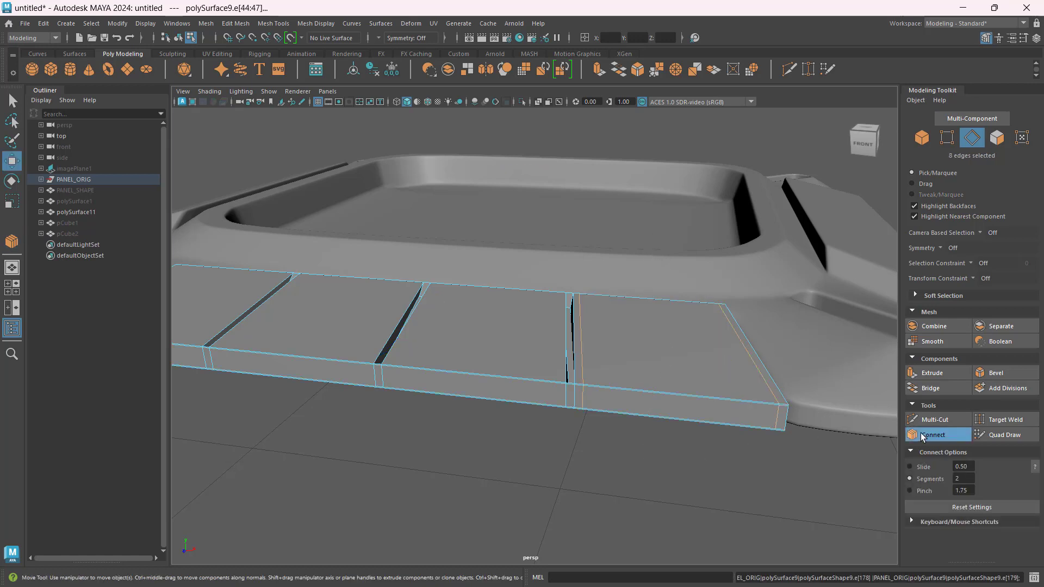
key(w)
drag(476, 232, 478, 456)
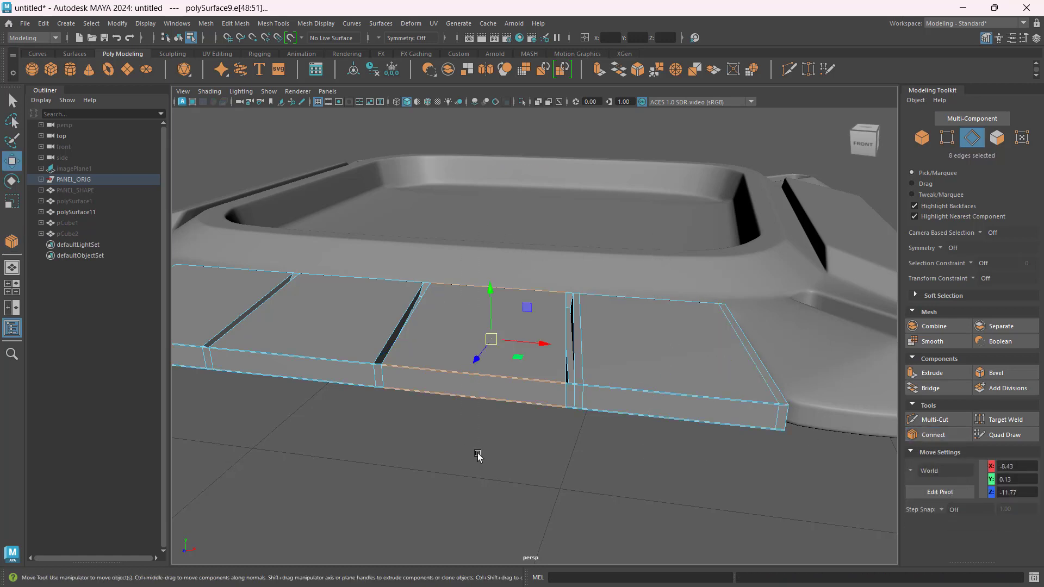
click(933, 436)
key(w)
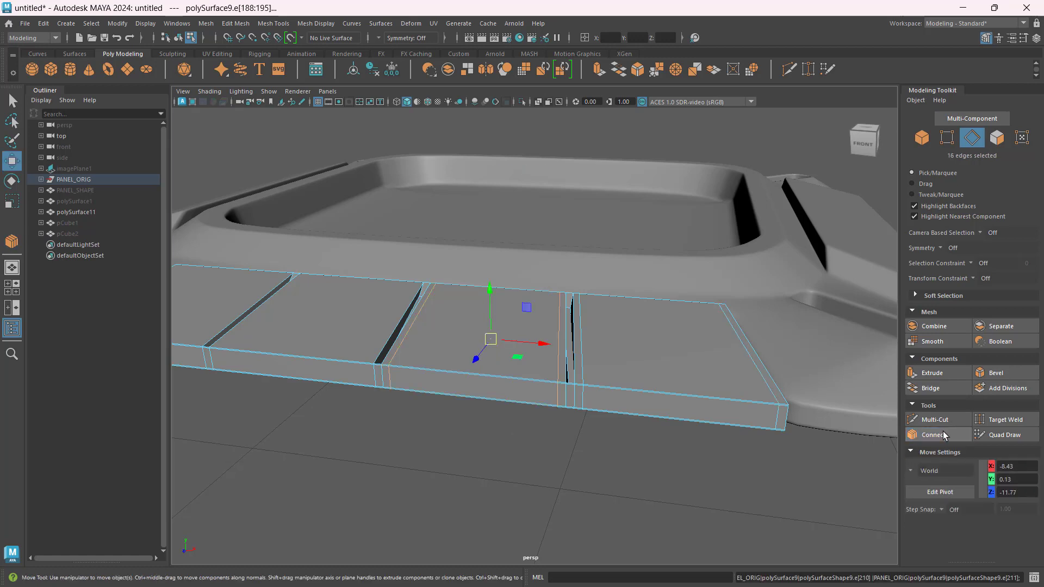
- Connect the lengthwise edges of the strip's third segment with 2 segments to place support loops beside both adjoining grooves
alt+drag(406, 443, 587, 511)
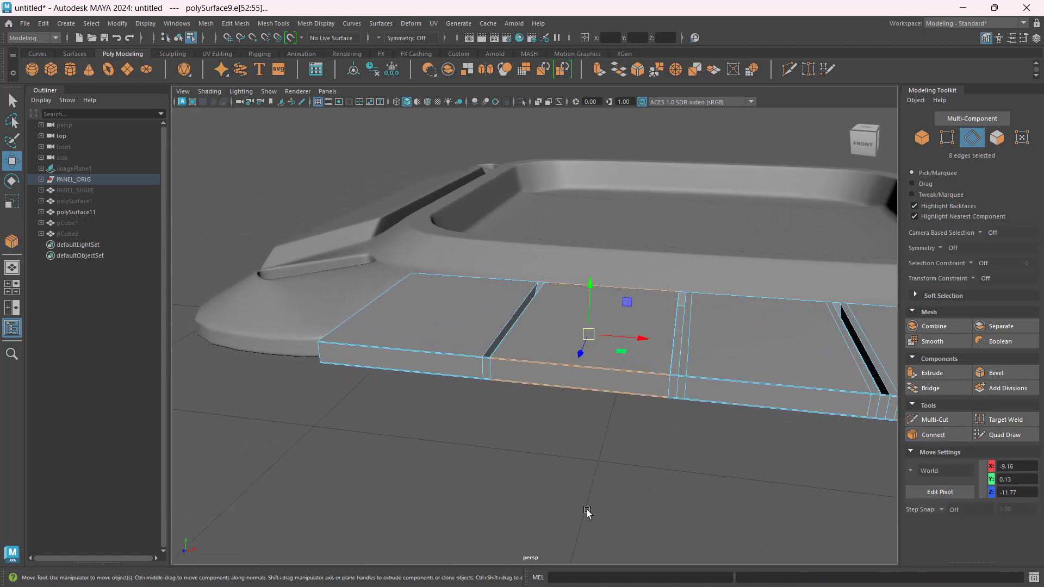
key(2)
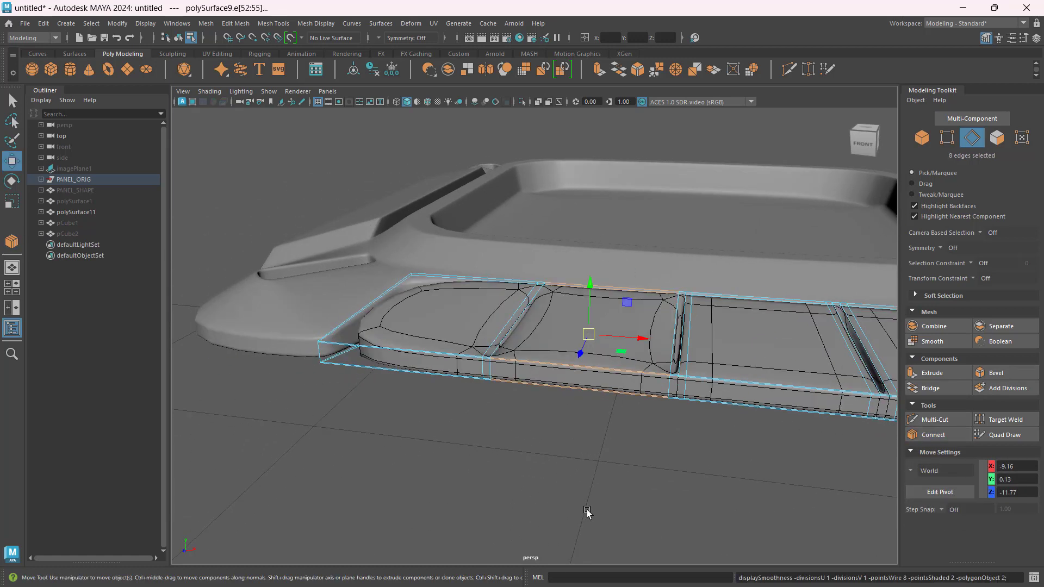
click(598, 483)
key(1)
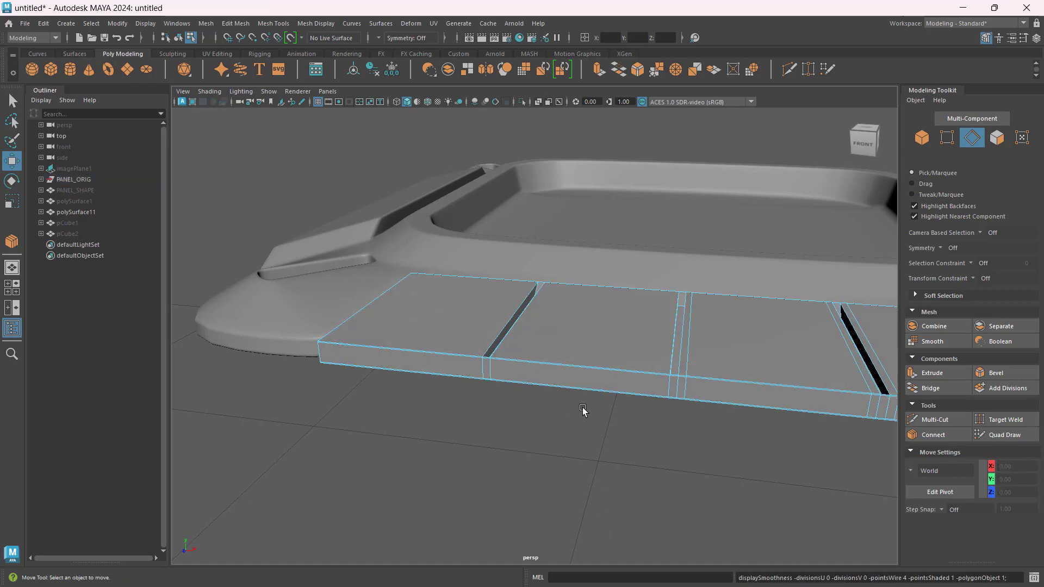
alt+drag(583, 412, 612, 419)
drag(545, 227, 578, 452)
scroll(497, 392, up, 5)
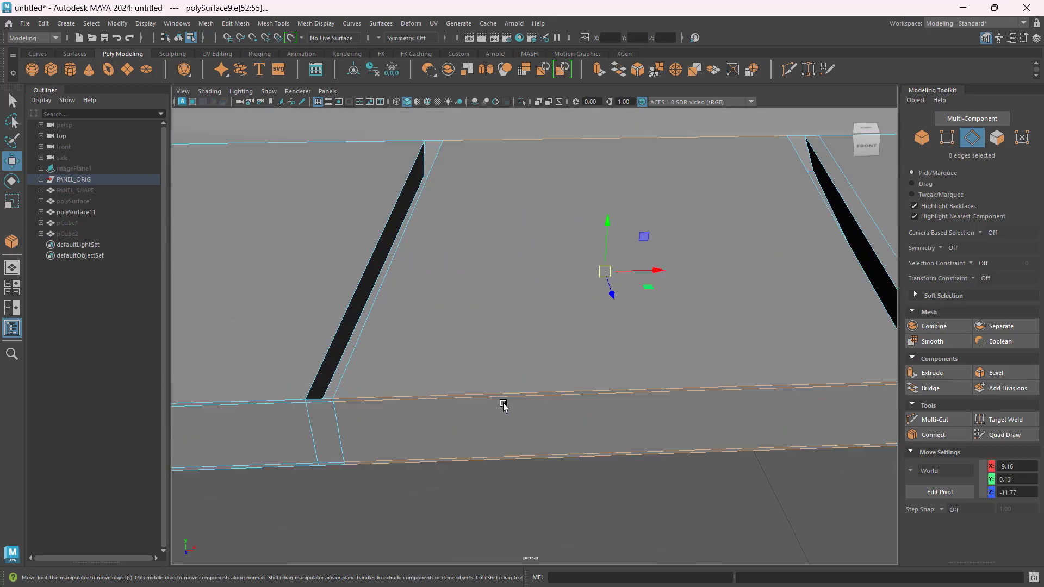
click(948, 437)
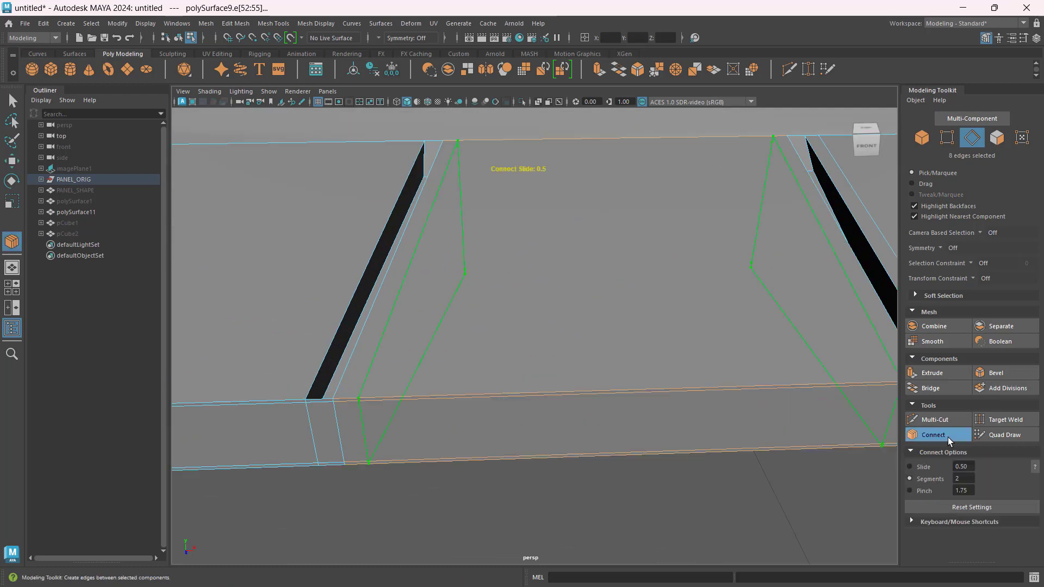
click(948, 438)
scroll(420, 415, down, 4)
alt+middle_drag(420, 415, 538, 431)
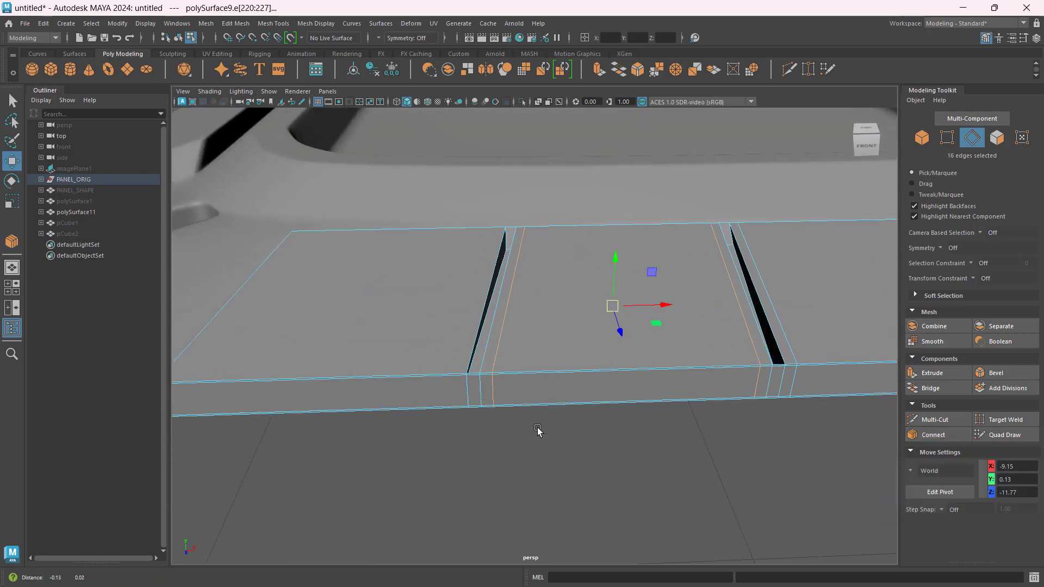
- Connect the lengthwise edges of the last segment at the strip's far end with 2 segments to support its groove and outer end
drag(441, 201, 463, 530)
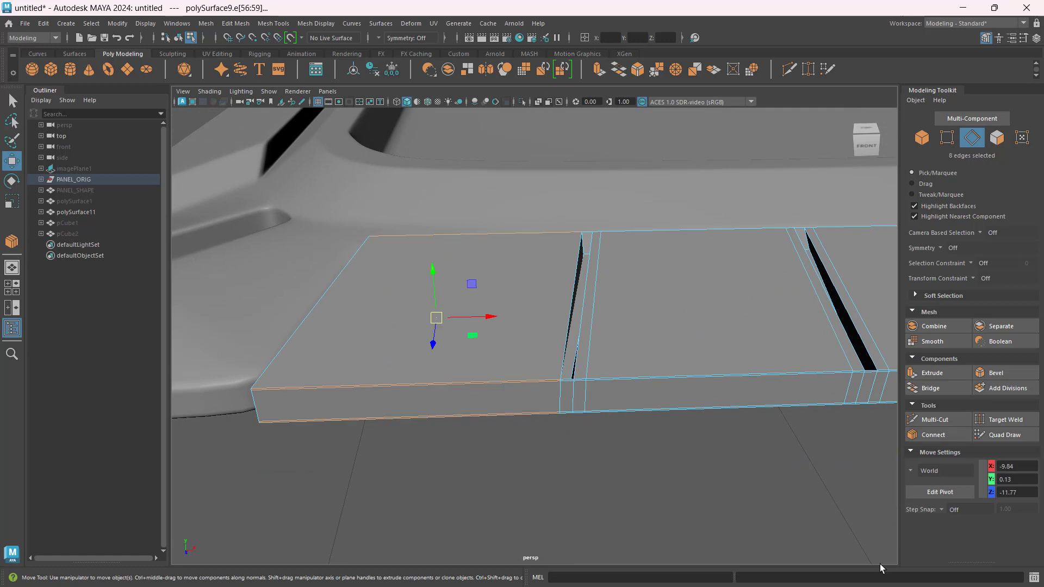
click(946, 437)
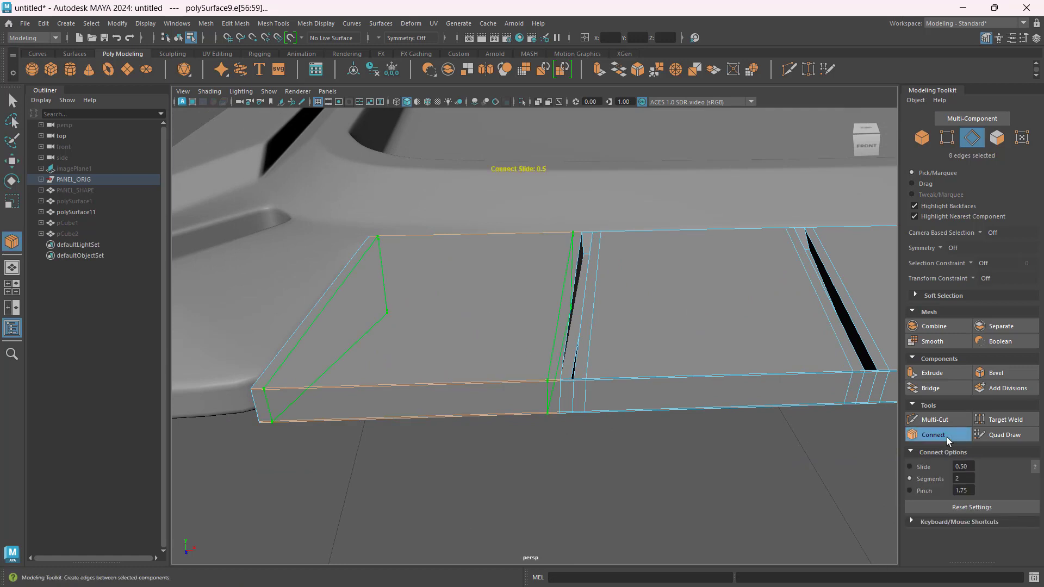
key(w)
scroll(590, 229, down, 3)
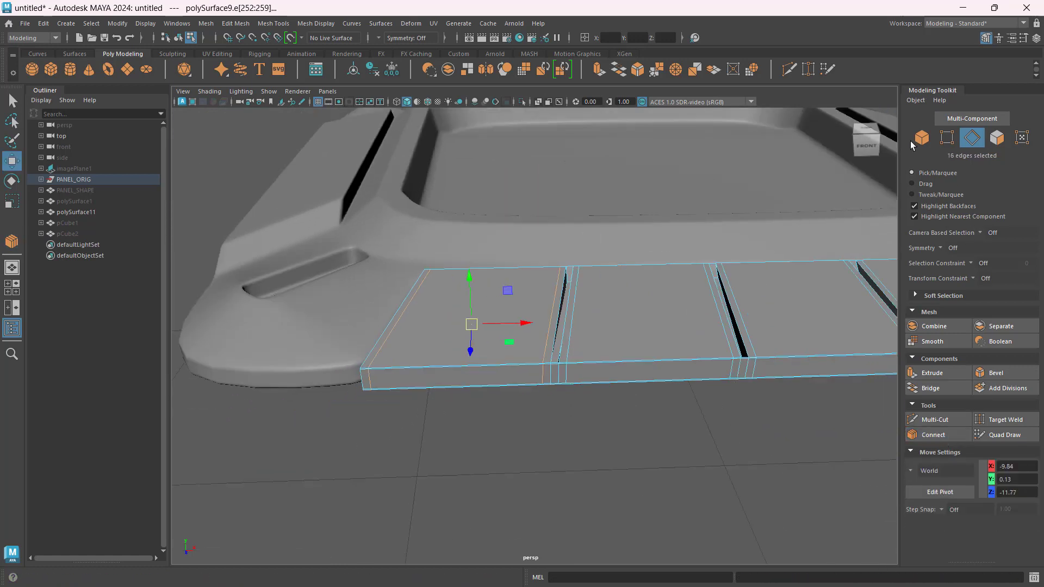
- Preview the strip smoothed and examine the grooves and segment corners along its length
key(3)
click(630, 427)
scroll(632, 426, down, 2)
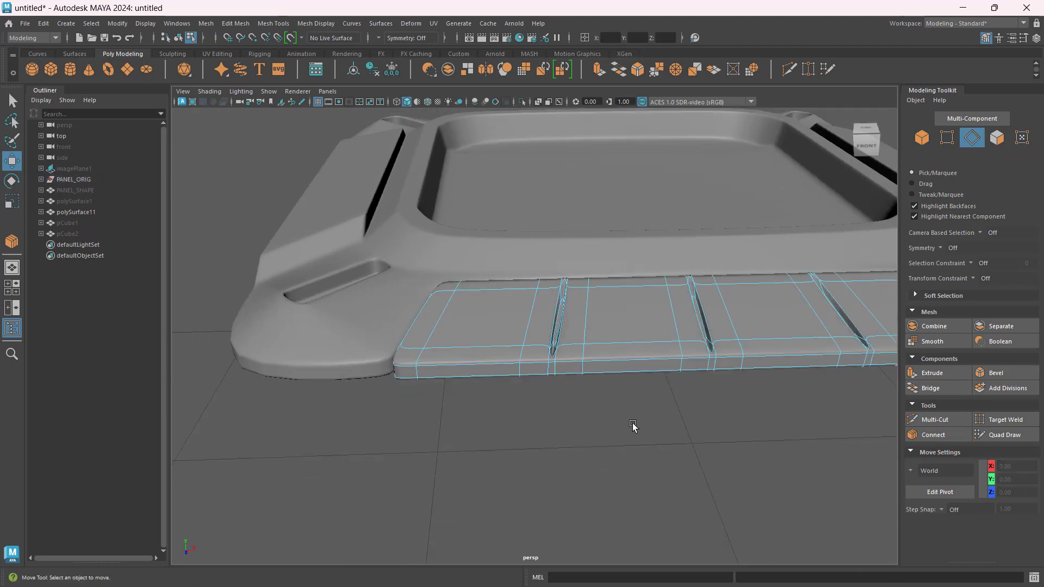
alt+drag(726, 413, 646, 436)
alt+middle_drag(646, 436, 604, 261)
scroll(660, 522, up, 2)
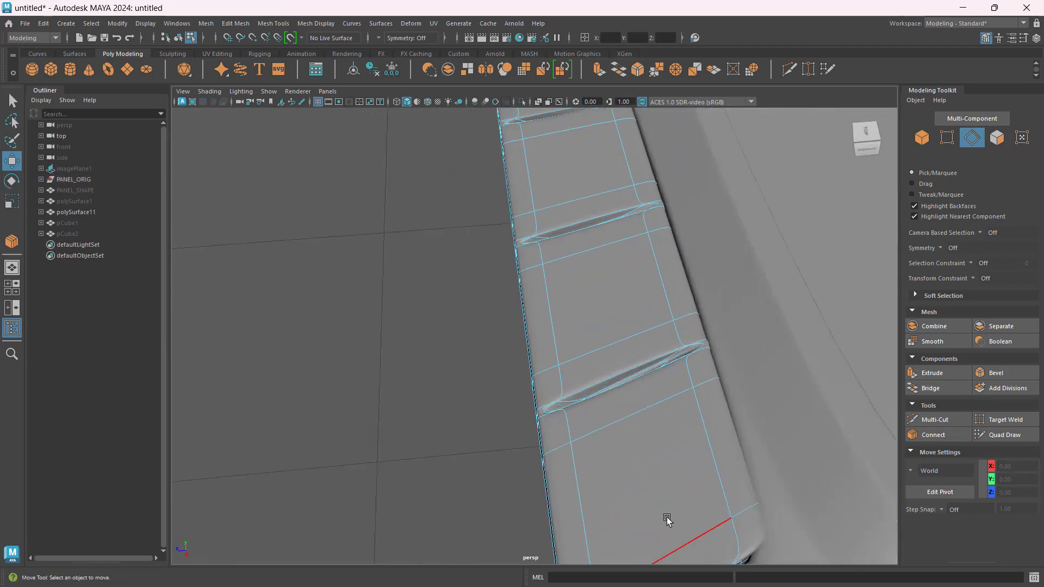
alt+middle_drag(667, 520, 643, 370)
- Select the crosswise edge ring over the whole strip and connect it with 2 segments, adding loops along both long sides
key(1)
click(626, 352)
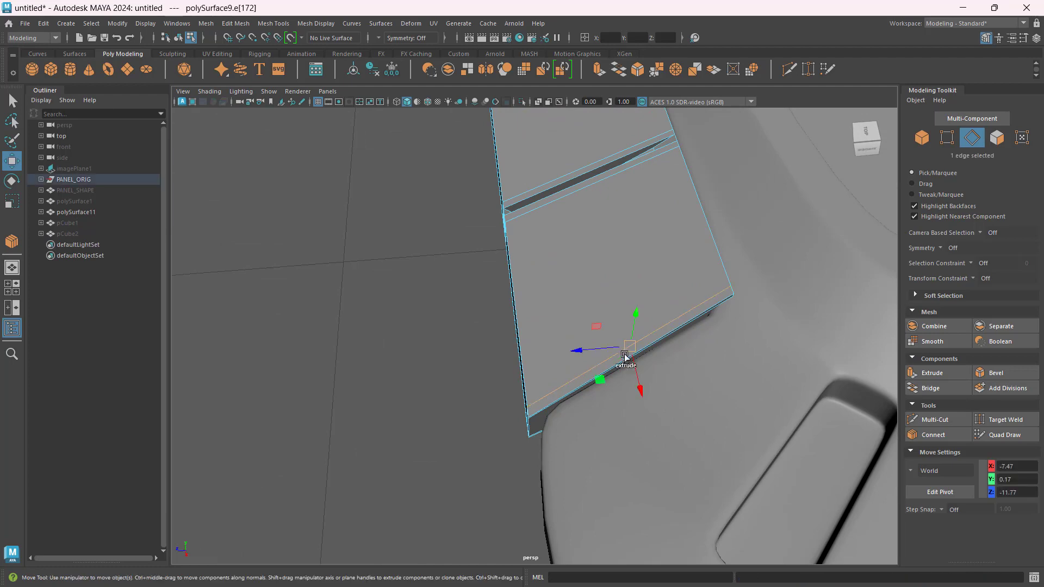
double_click(576, 190)
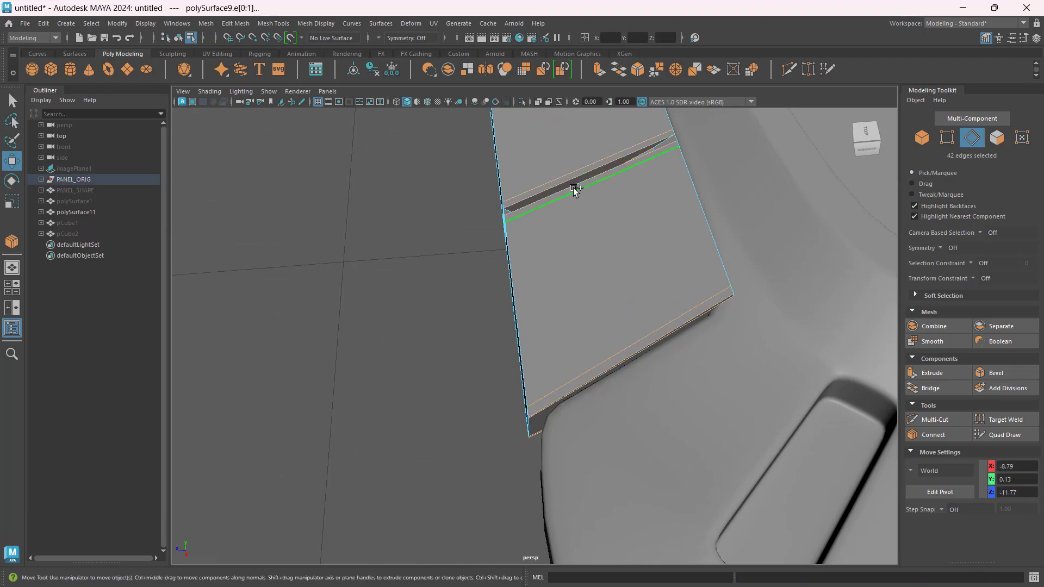
click(934, 435)
key(w)
scroll(564, 277, down, 4)
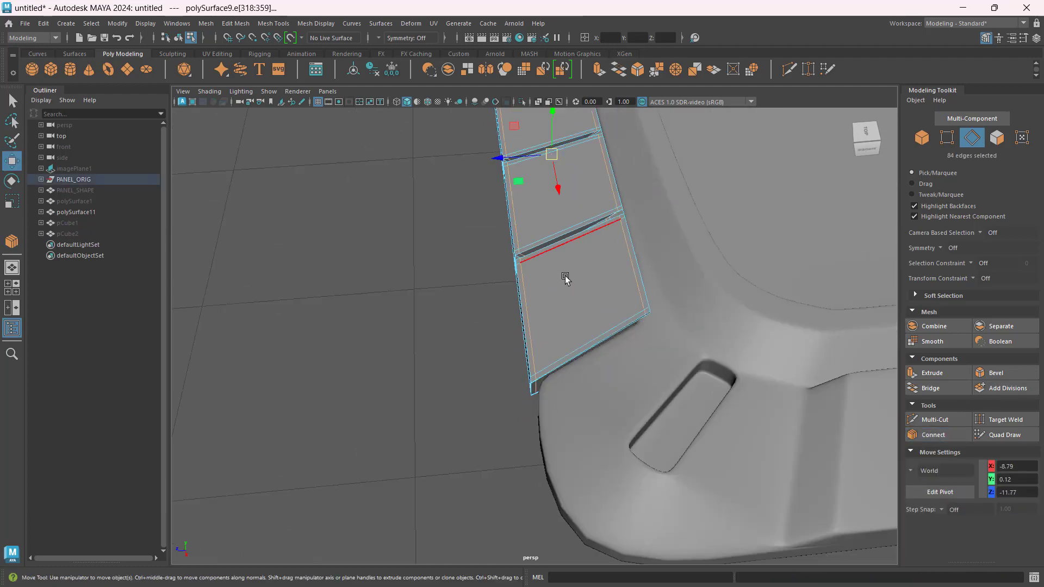
- Return to object selection and inspect the smoothed strip against the frame panel from further away
alt+drag(568, 280, 694, 283)
scroll(643, 276, down, 5)
click(919, 144)
click(488, 413)
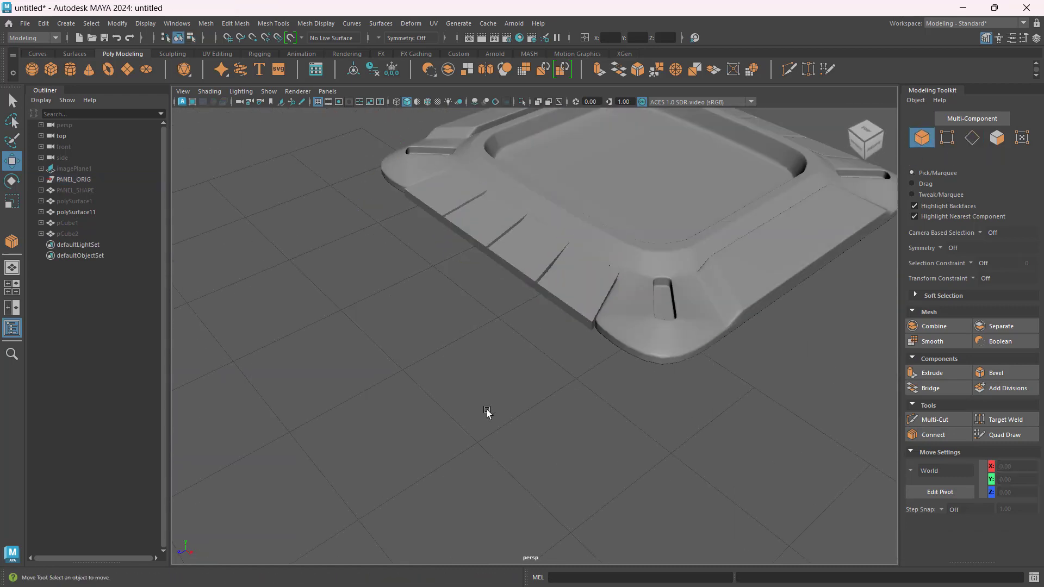
scroll(487, 413, down, 5)
alt+drag(488, 413, 522, 398)
alt+middle_drag(521, 398, 783, 424)
- Select each segmented strip and the frame panel in turn to check their edge loops in the smoothed view
click(792, 433)
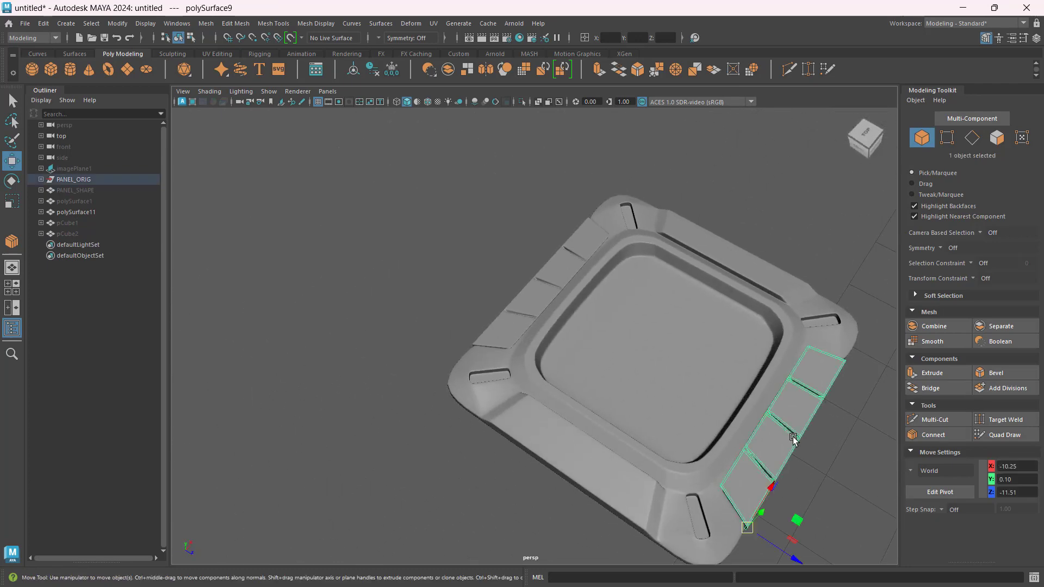
click(554, 285)
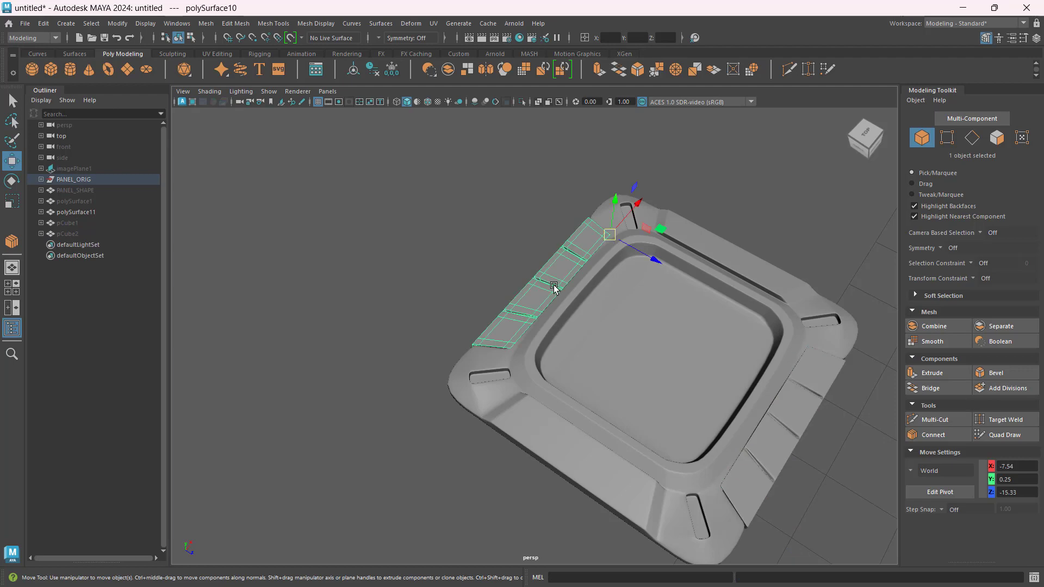
click(392, 263)
alt+drag(392, 263, 493, 354)
click(565, 326)
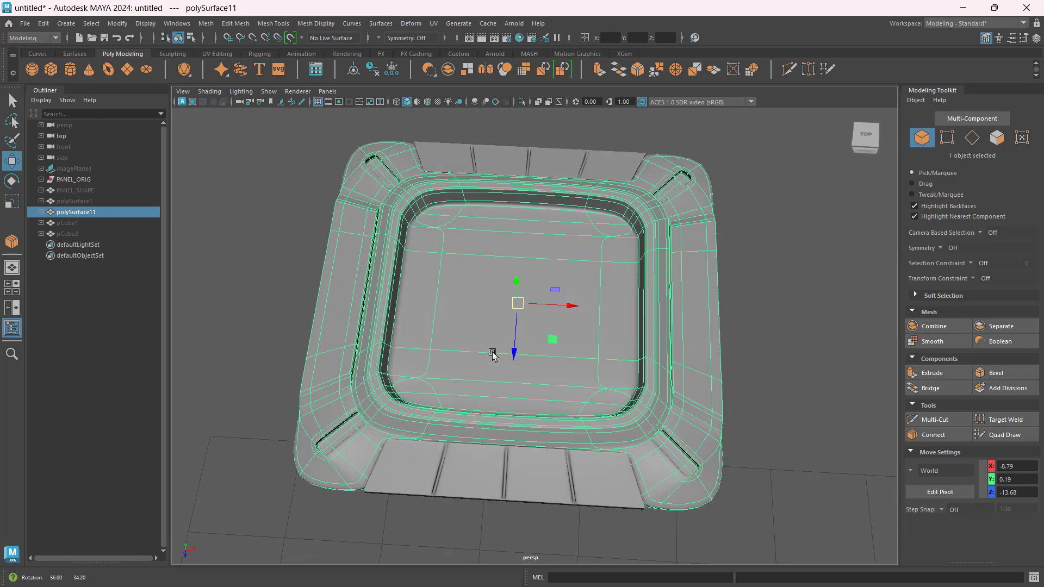
click(754, 348)
alt+drag(587, 293, 414, 365)
- Compare the support loops of the two segmented strips by selecting them together
click(527, 290)
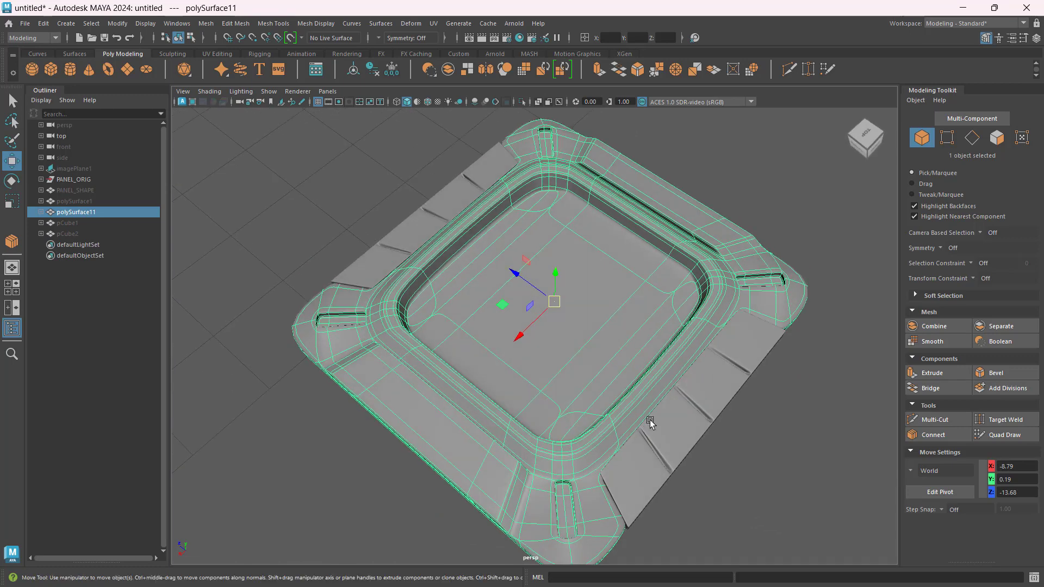
click(740, 395)
shift+click(430, 220)
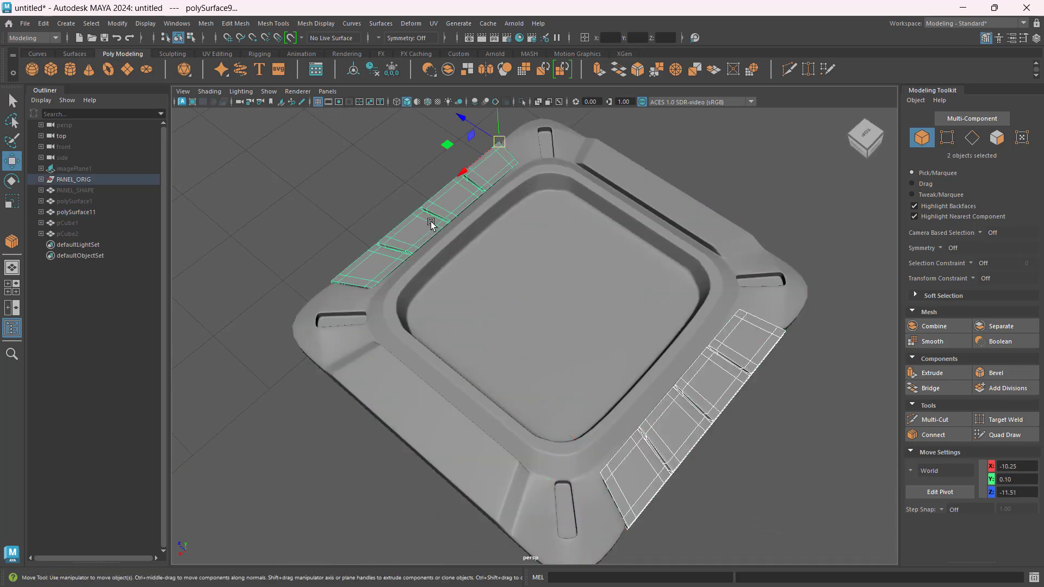
right_drag(431, 221, 512, 534)
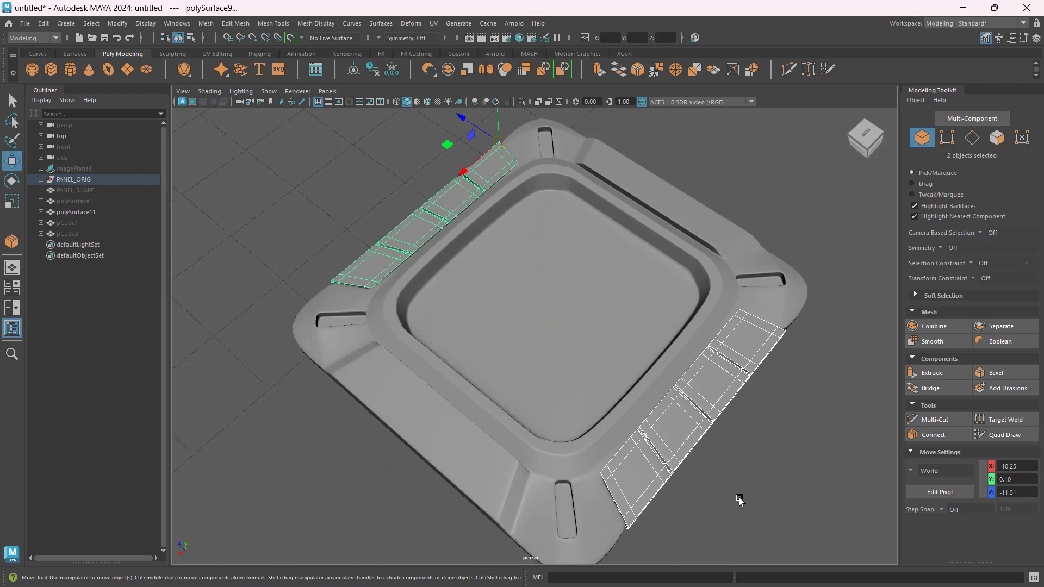
click(597, 359)
click(703, 412)
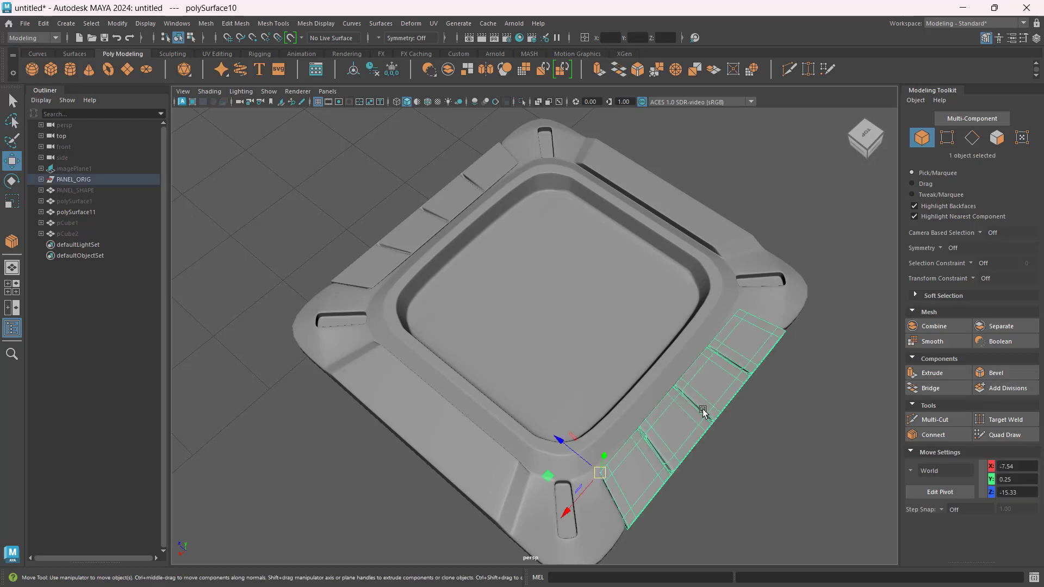
- Inspect the whole smoothed frame panel with both strips from low and high angles
click(403, 262)
alt+drag(767, 455, 704, 408)
click(717, 309)
alt+drag(457, 341, 544, 355)
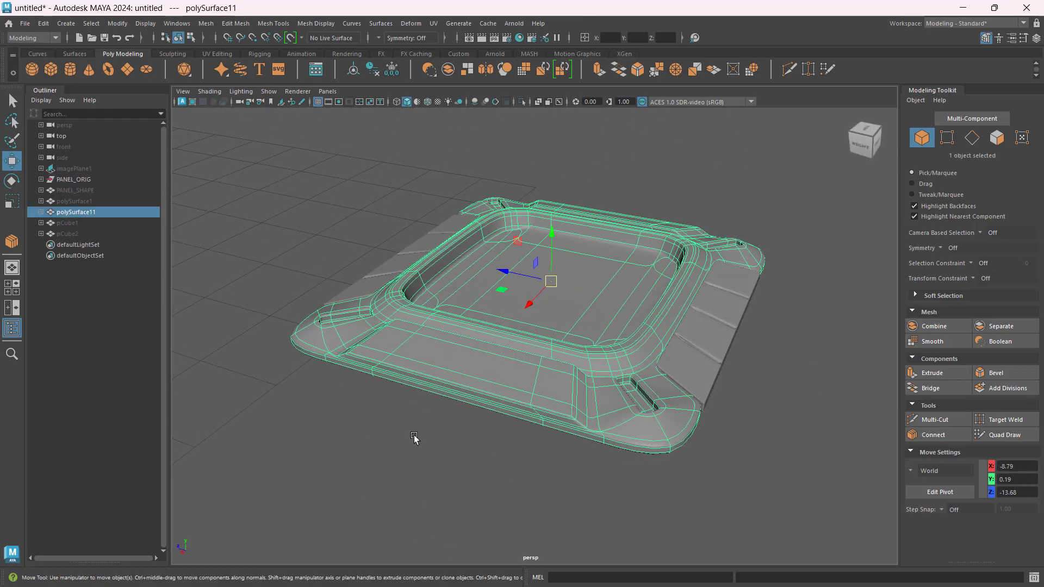
scroll(404, 453, down, 1)
alt+drag(404, 453, 389, 479)
click(316, 346)
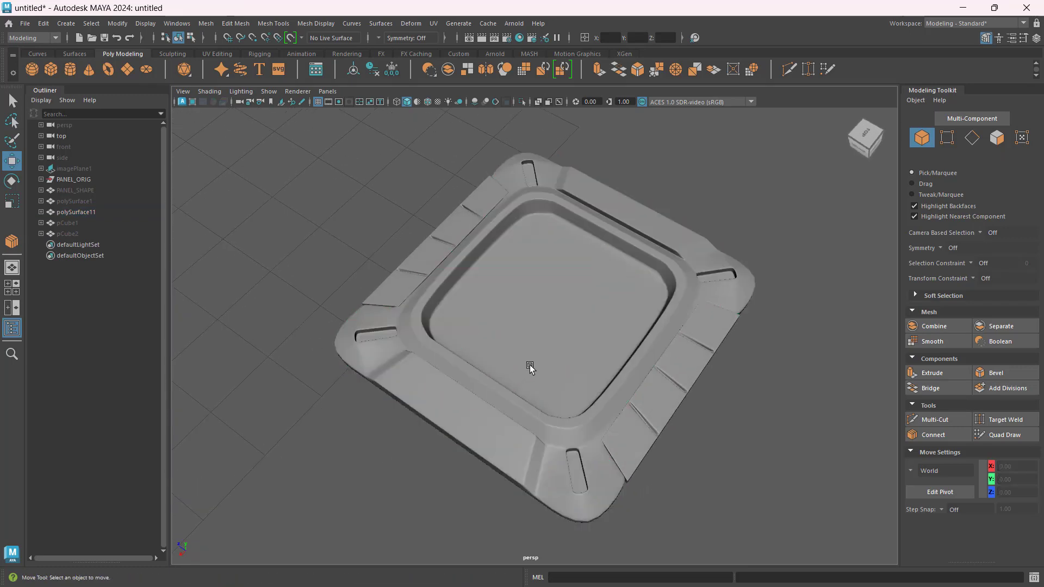
- Turn off the smooth preview on the frame panel and both segmented strips, and view the unsmoothed assembly
click(556, 328)
scroll(655, 386, up, 2)
key(1)
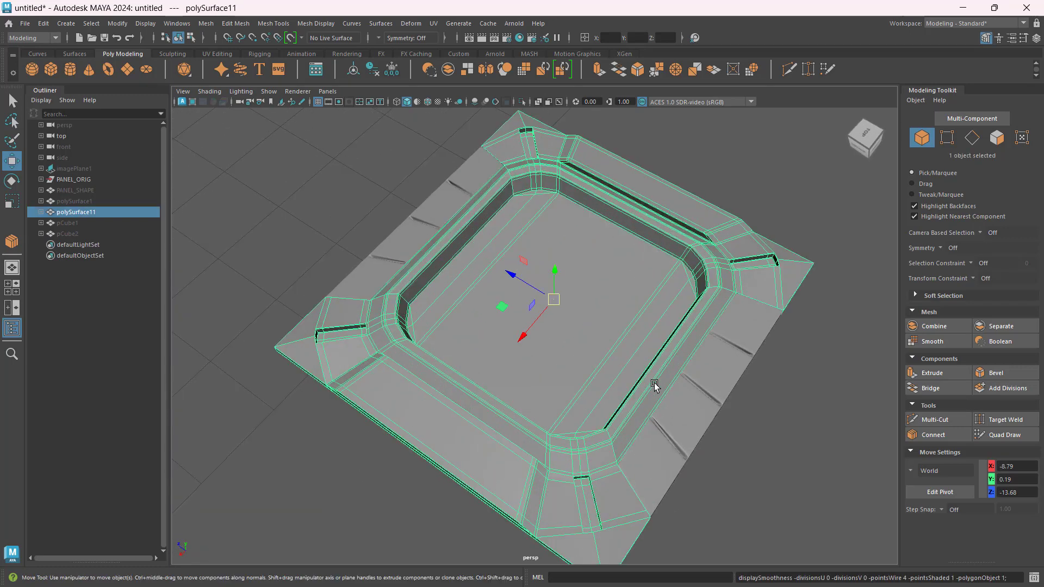
click(655, 446)
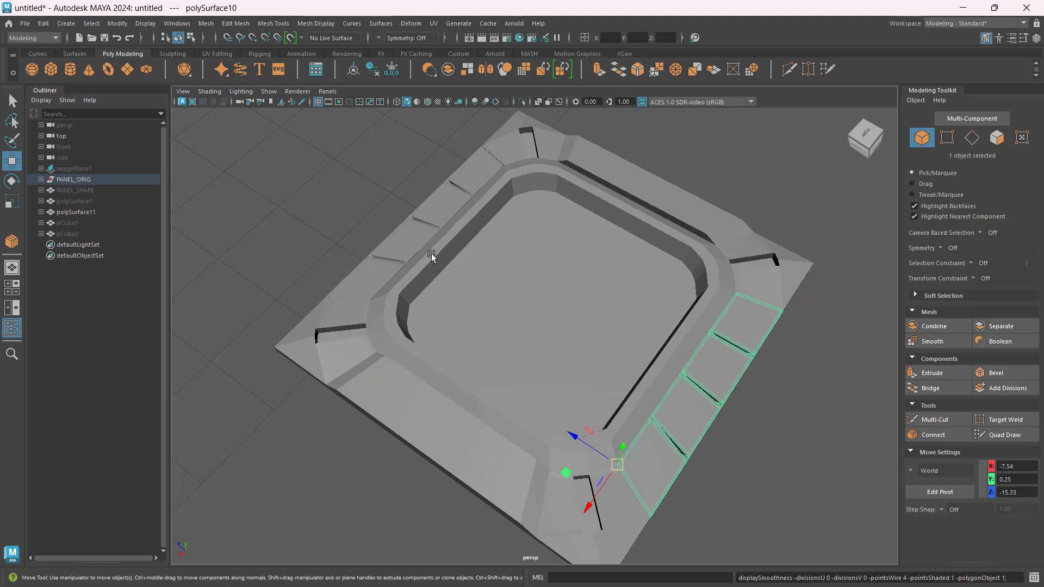
click(420, 217)
alt+drag(289, 478, 440, 387)
alt+drag(638, 491, 626, 478)
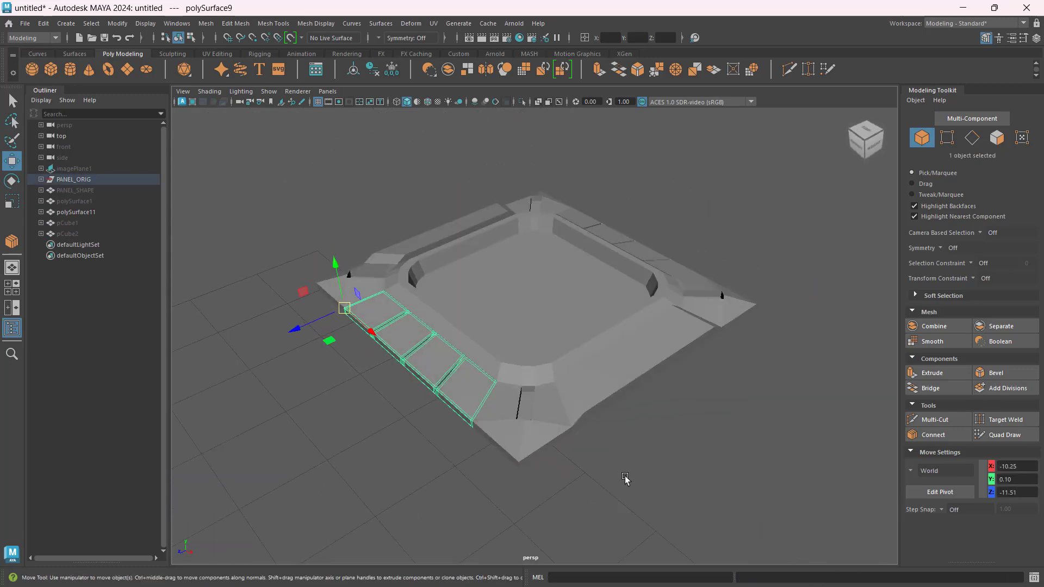
- Turn the smooth preview back on for the frame panel and both segmented side strips, and view the whole smoothed assembly
click(547, 375)
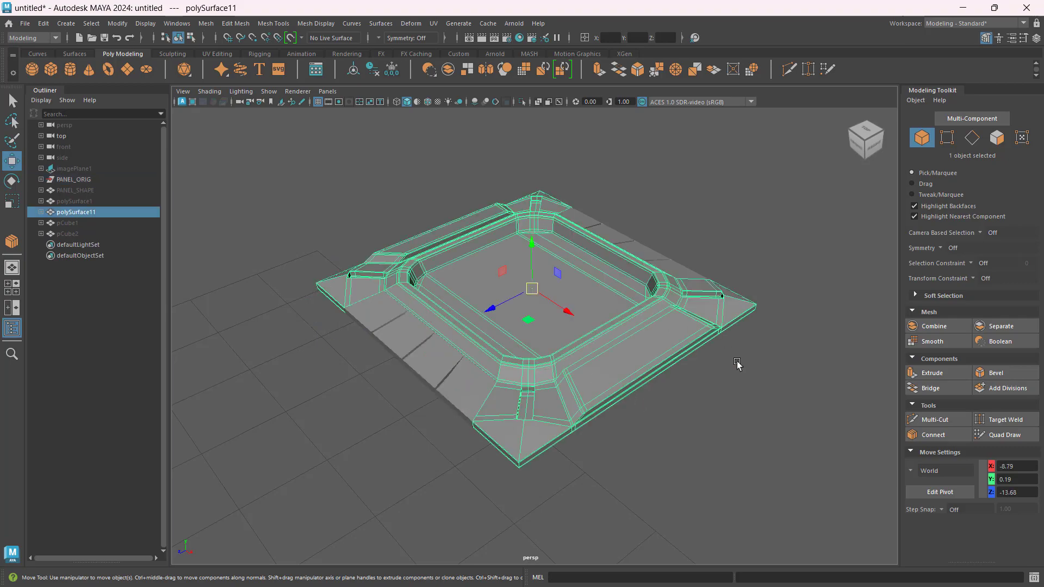
alt+drag(737, 364, 611, 374)
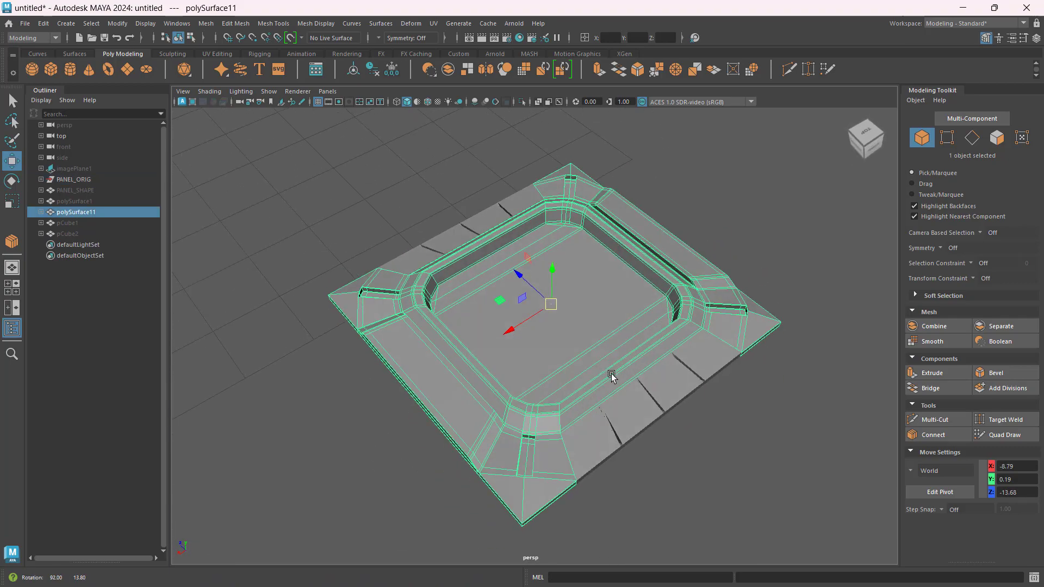
scroll(808, 419, up, 1)
scroll(592, 334, up, 1)
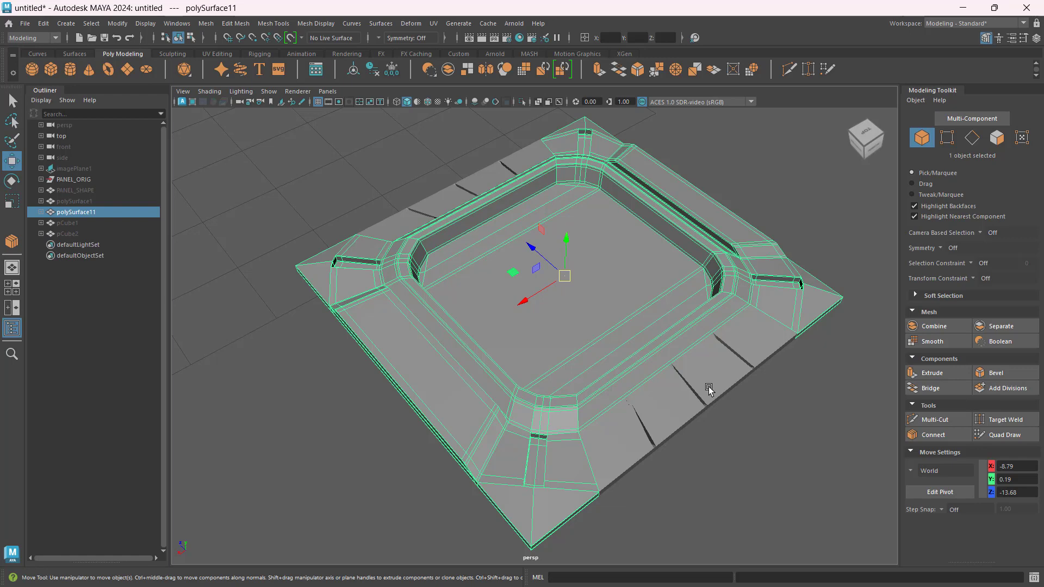
alt+drag(750, 450, 674, 391)
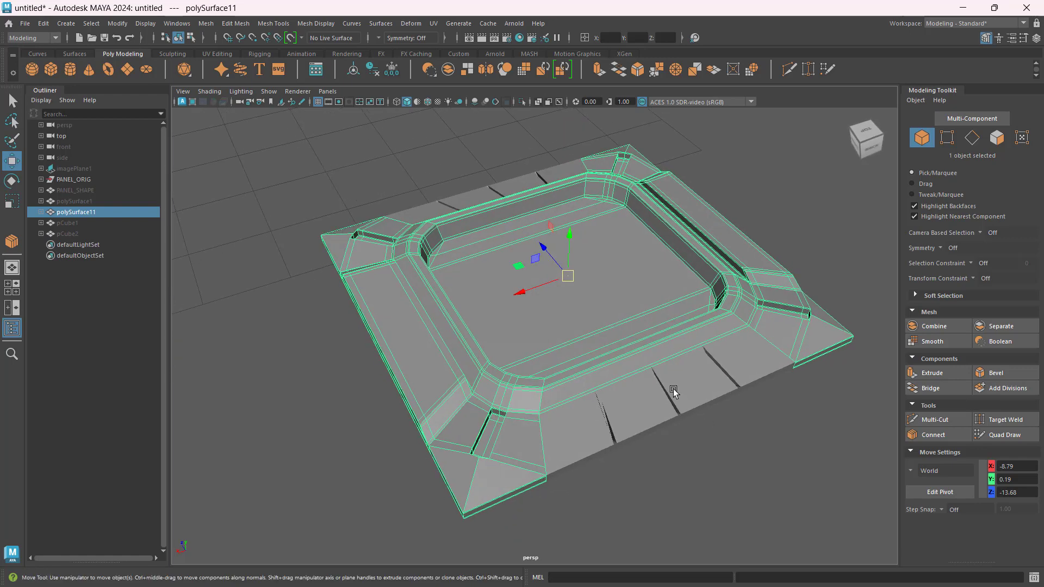
click(673, 391)
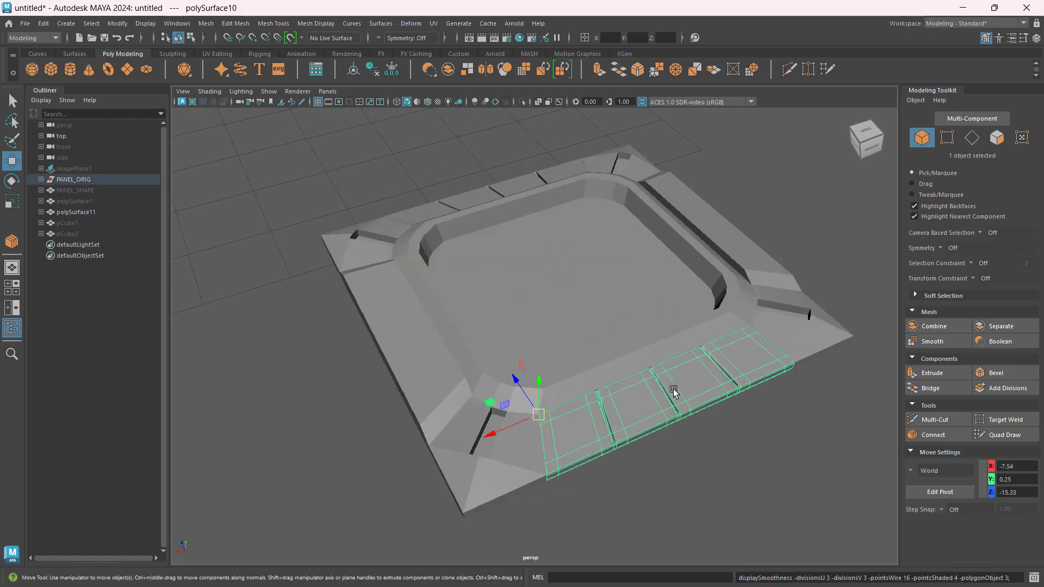
click(424, 342)
key(3)
click(500, 163)
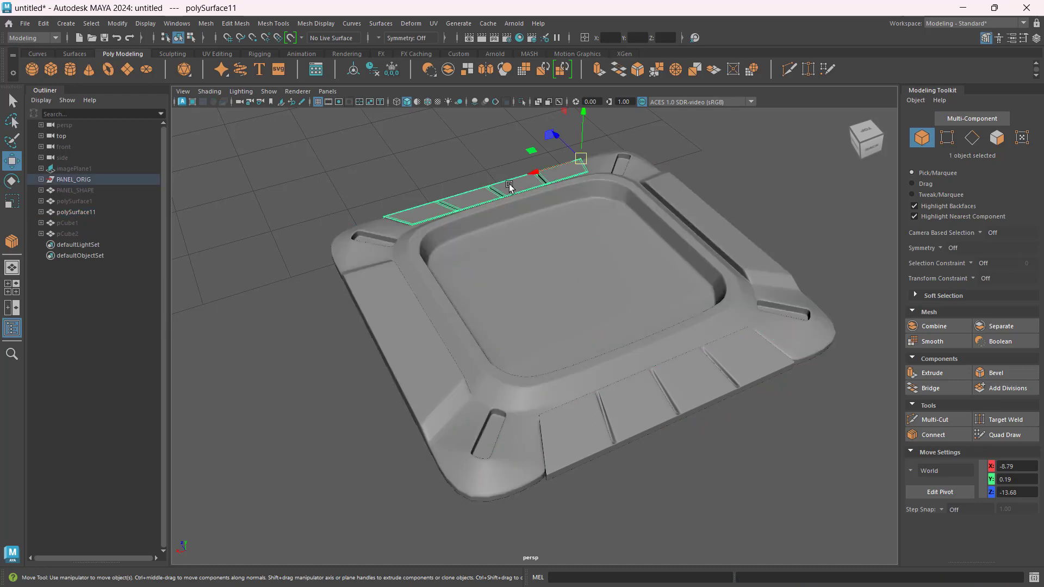
alt+drag(713, 457, 727, 471)
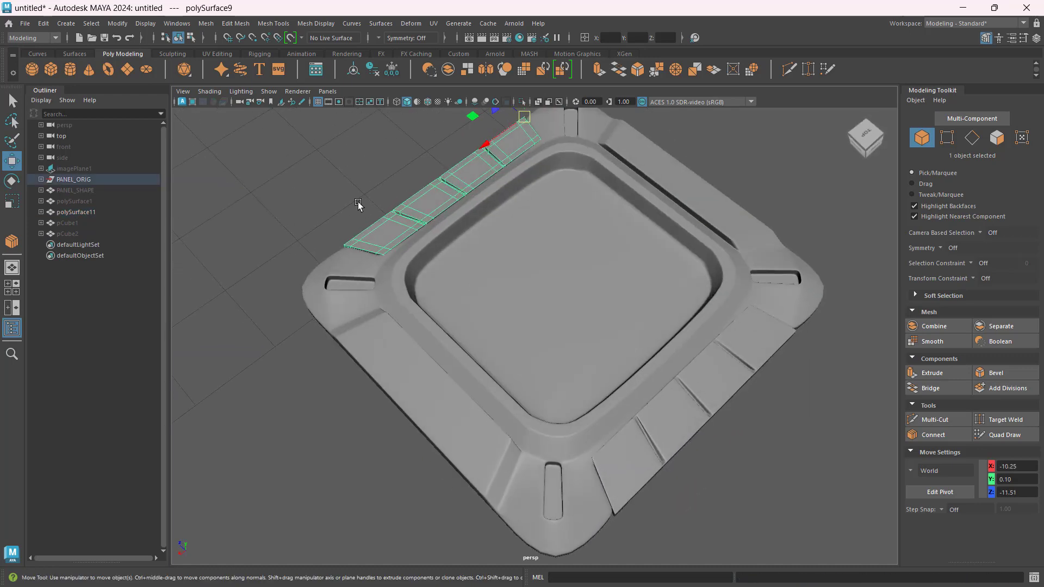